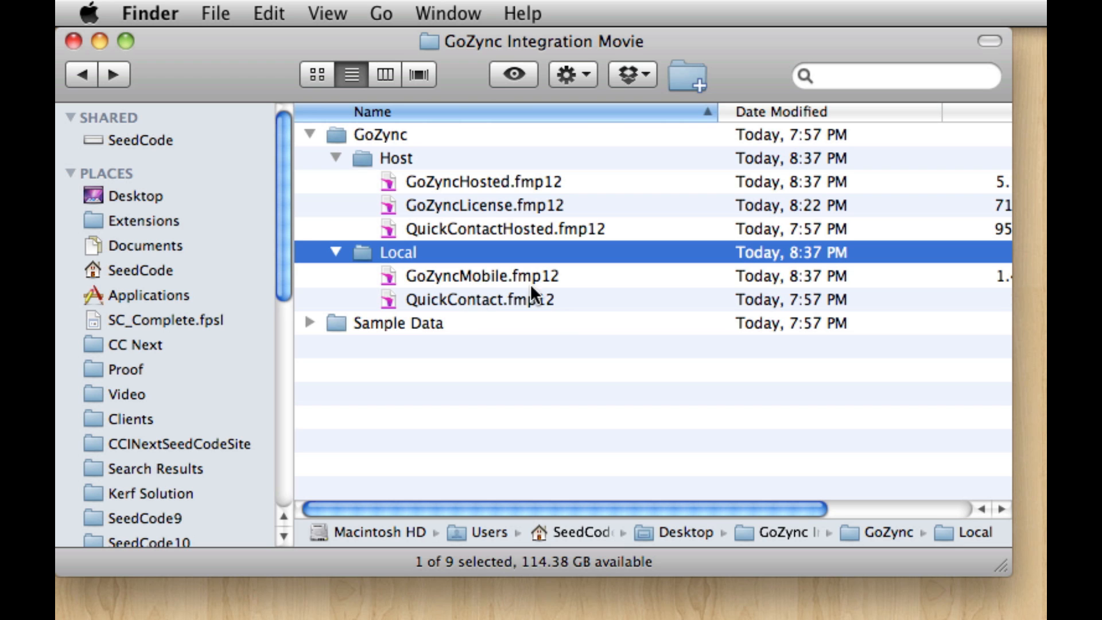
Step: Open QuickContact.fmp12 from the GoZync Local folder
click(555, 332)
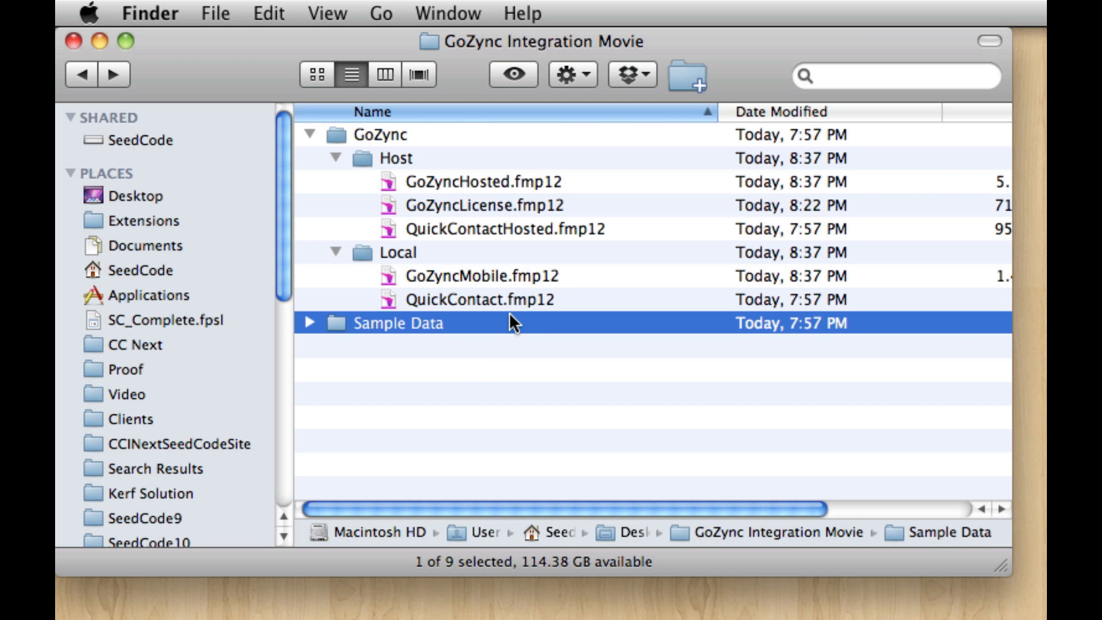
click(513, 297)
double_click(504, 298)
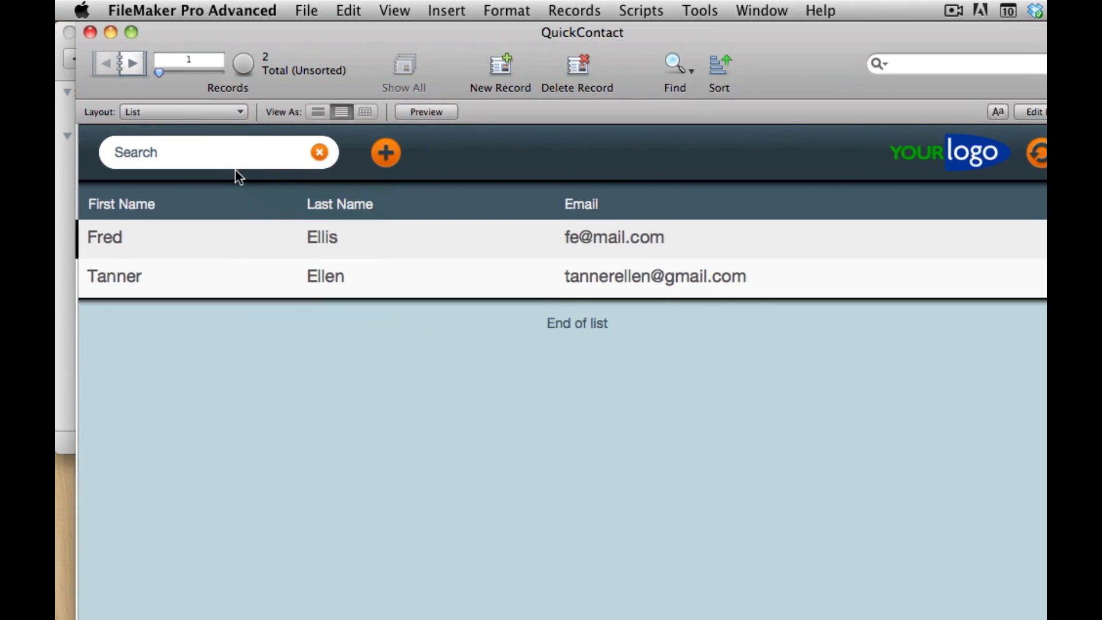
Step: Switch QuickContact to the Data Entry – iPhone layout and shrink its window to roughly iPhone size
click(183, 112)
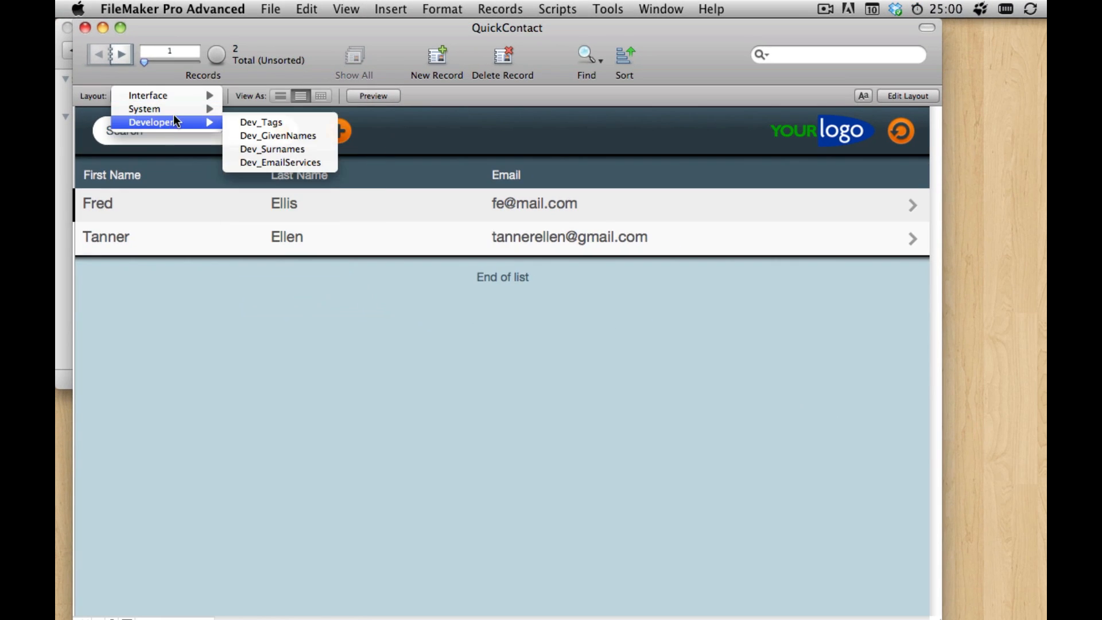
mouse_move(184, 95)
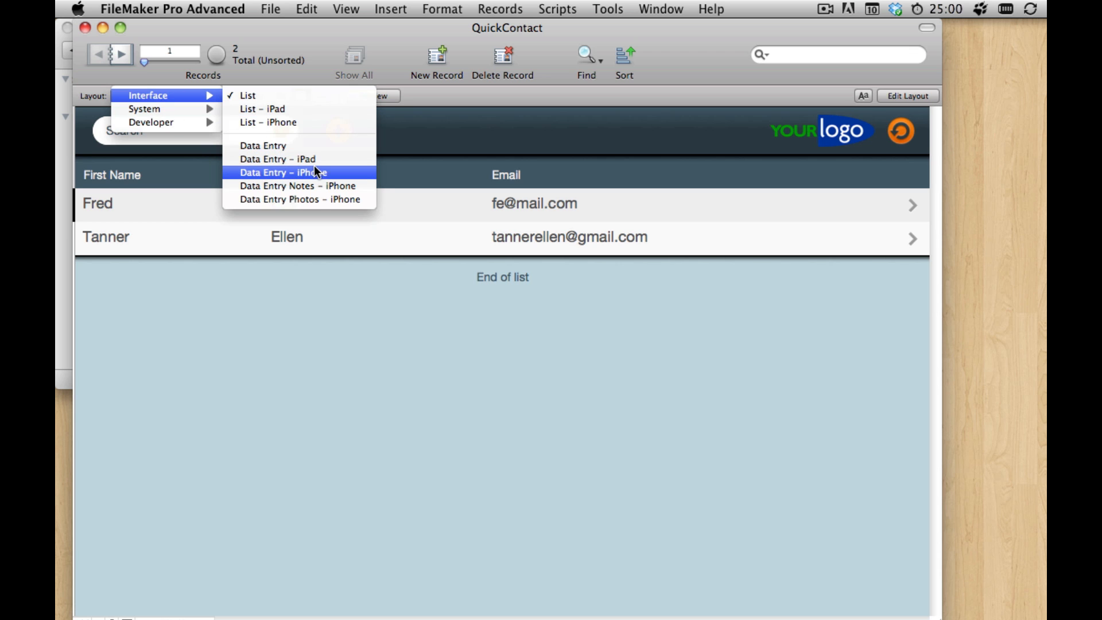
click(331, 173)
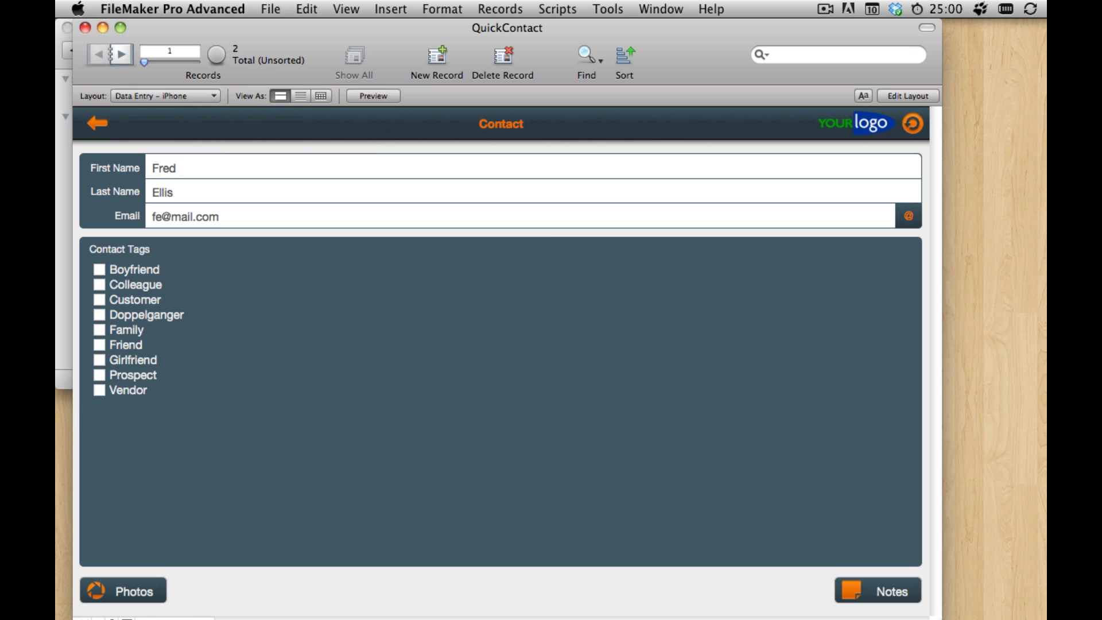
drag(937, 618, 352, 472)
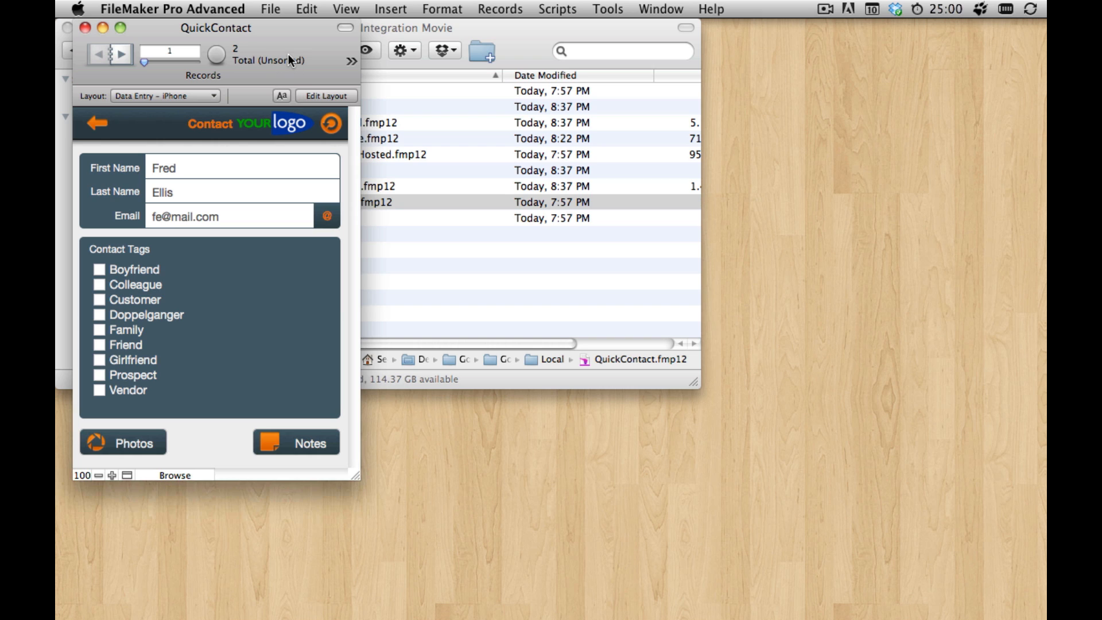
Step: Create a database from the Product Catalog starter solution, saved as Product Catalog in the GoZync Local folder, and close it
click(280, 8)
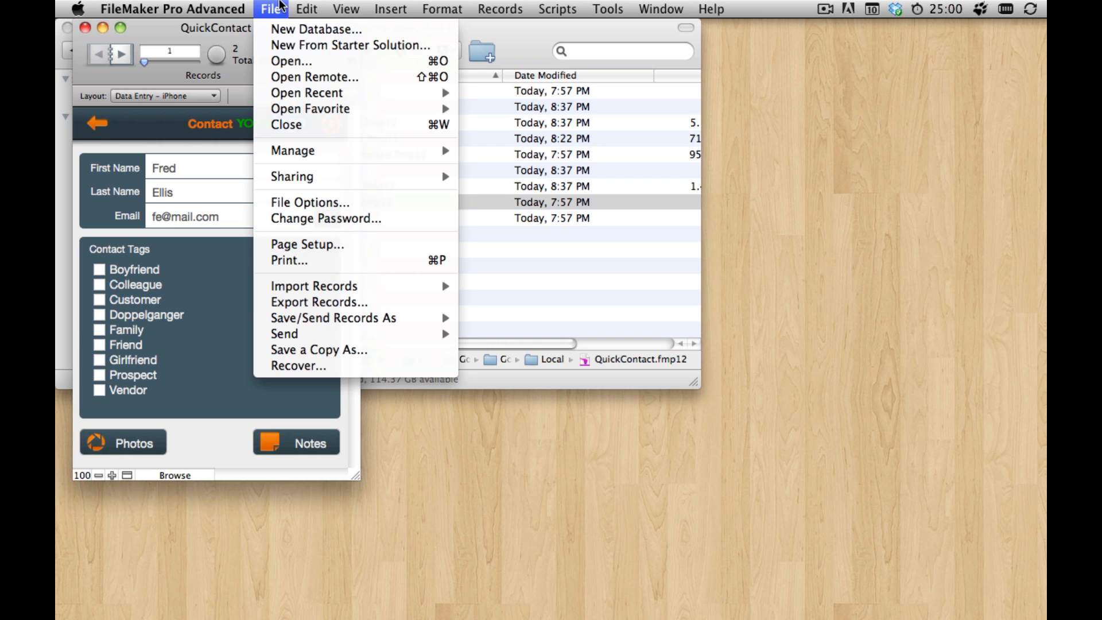
click(317, 46)
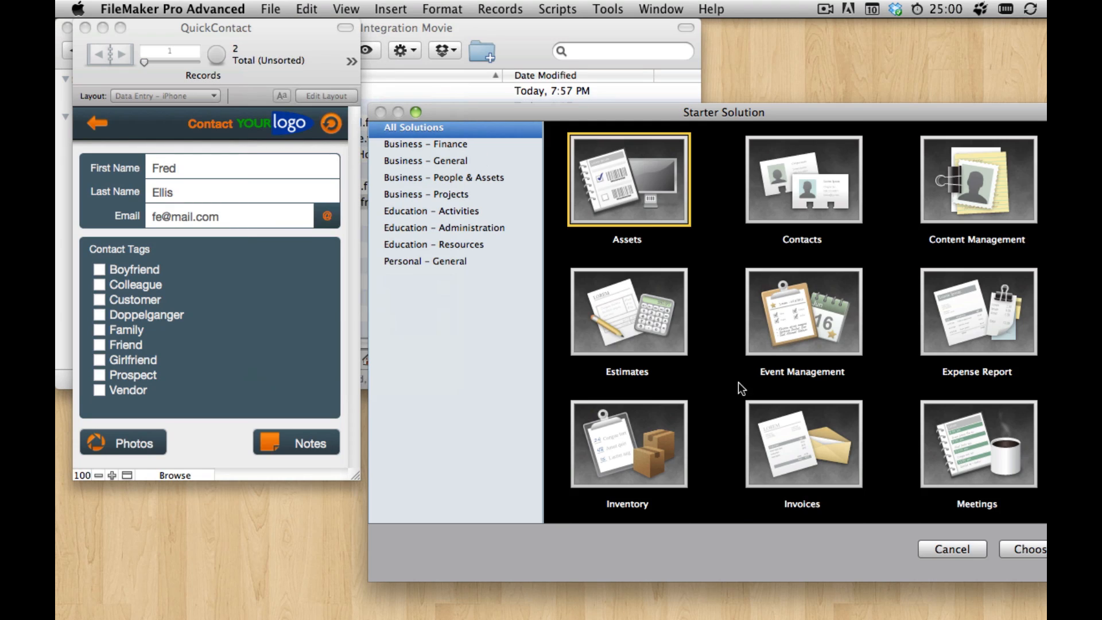
scroll(737, 383, down, 10)
click(814, 198)
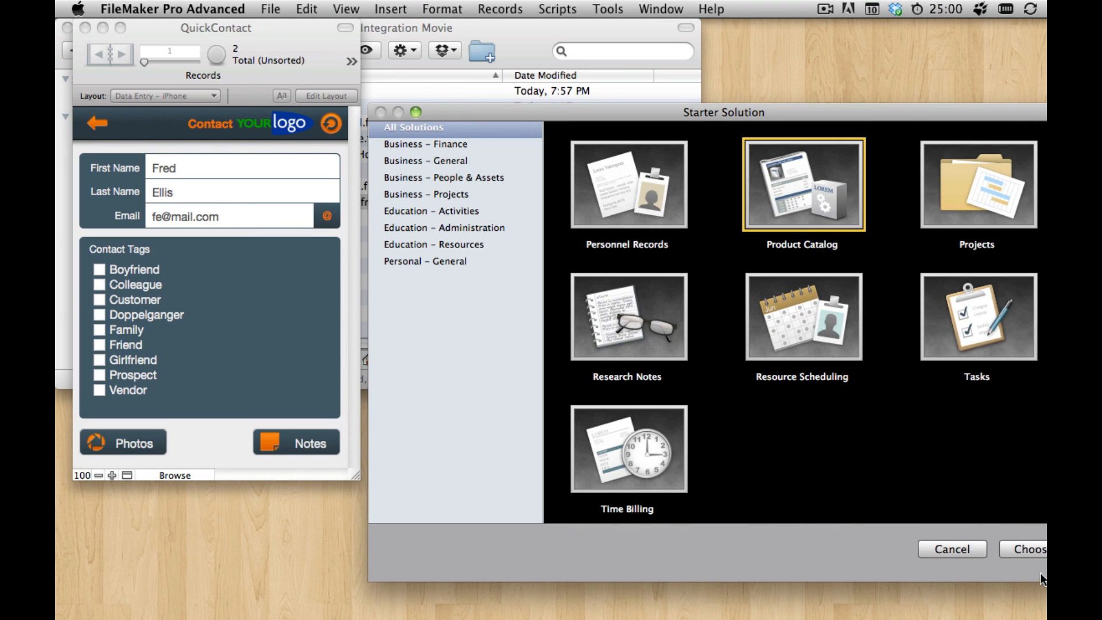
click(1026, 550)
click(779, 213)
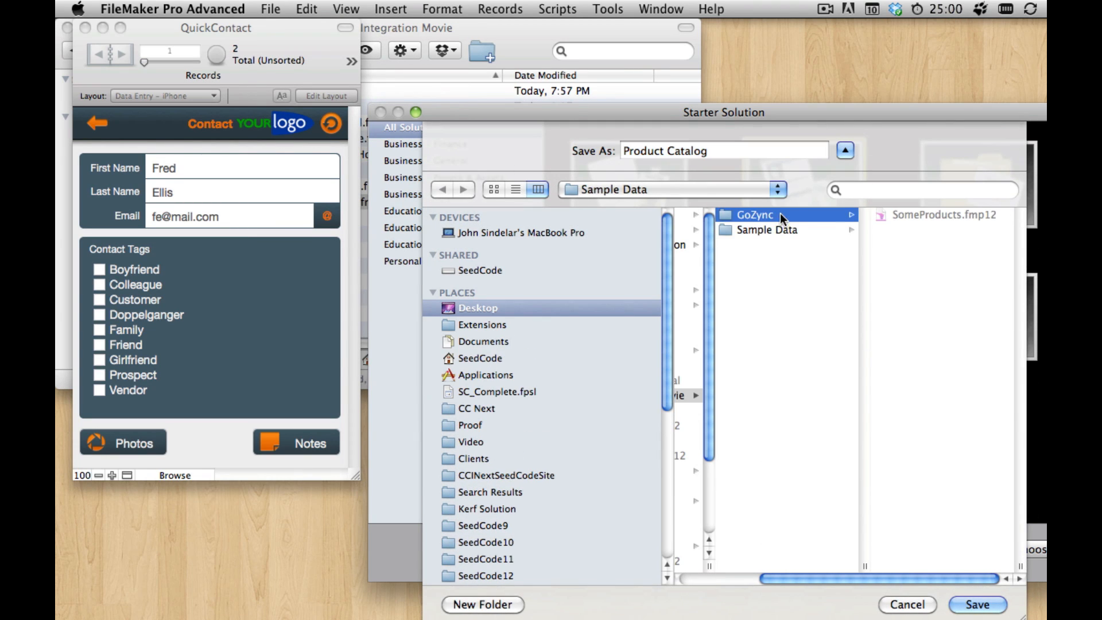
click(910, 231)
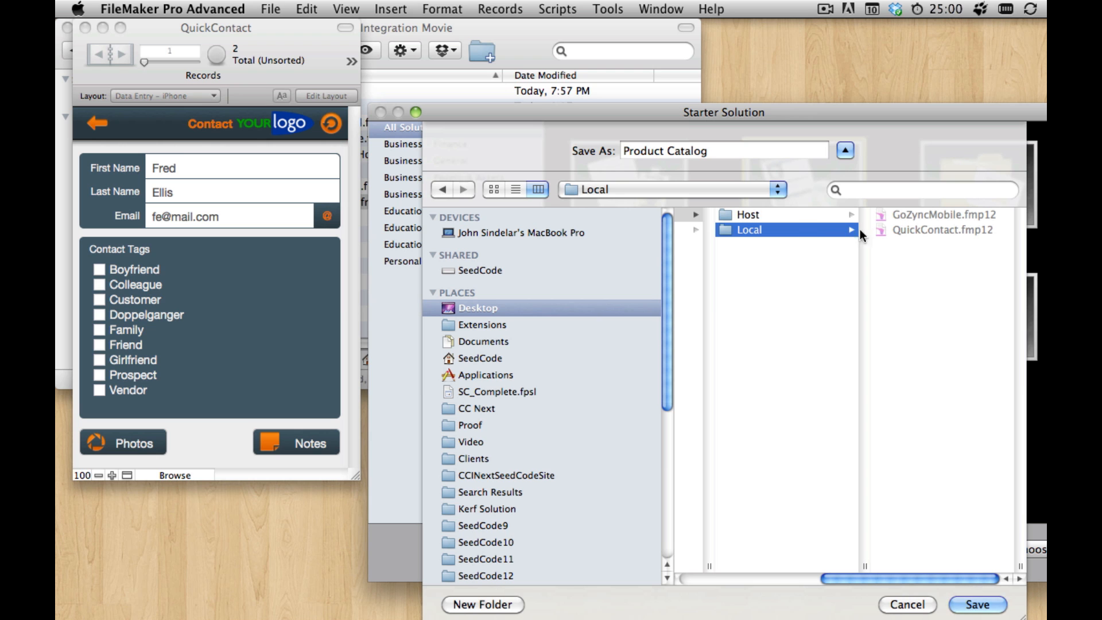
click(977, 604)
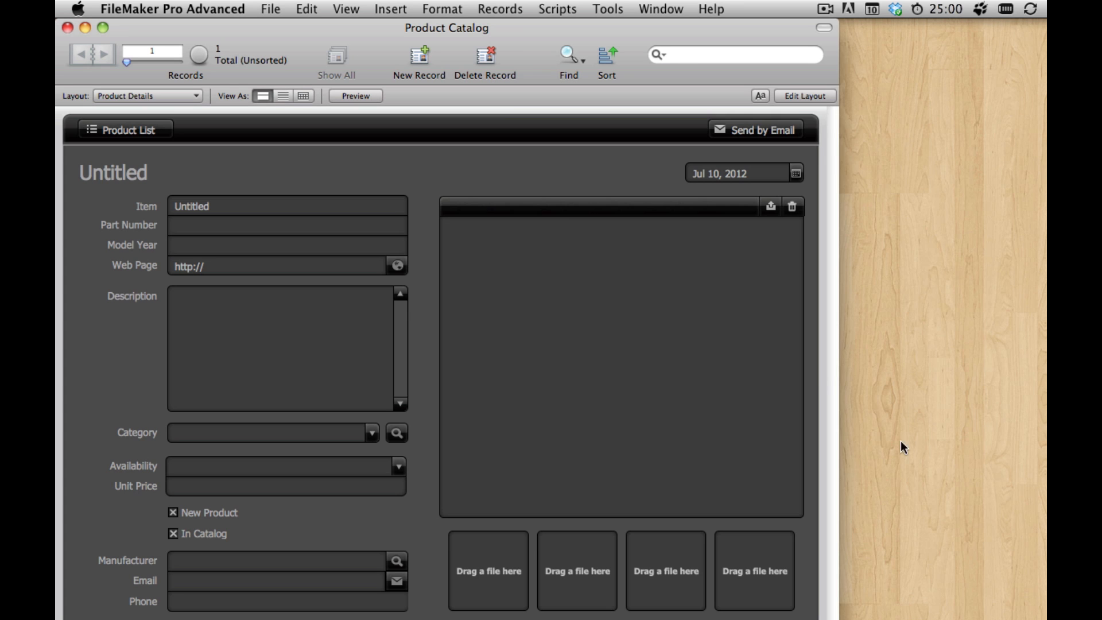
drag(480, 31, 487, 54)
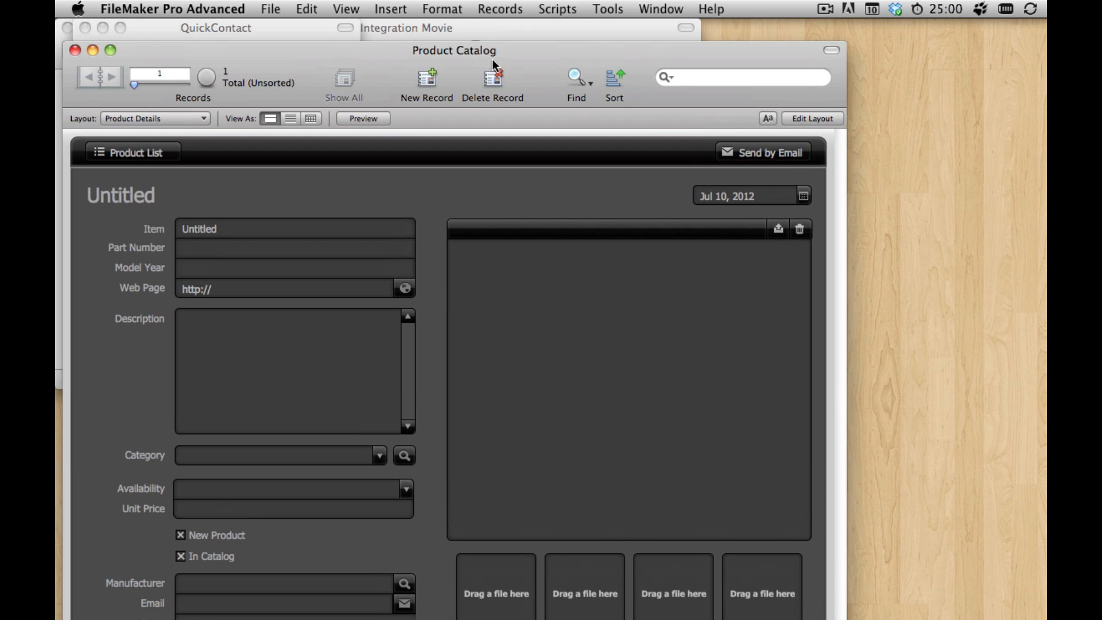
key(super+w)
click(486, 52)
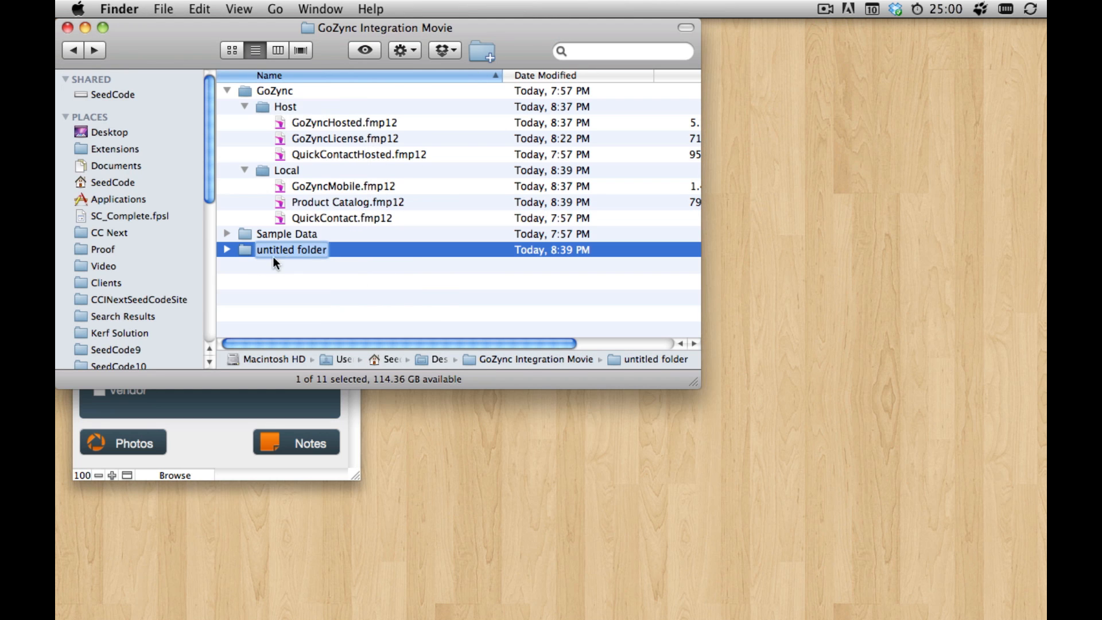
click(273, 259)
right_click(242, 251)
click(287, 287)
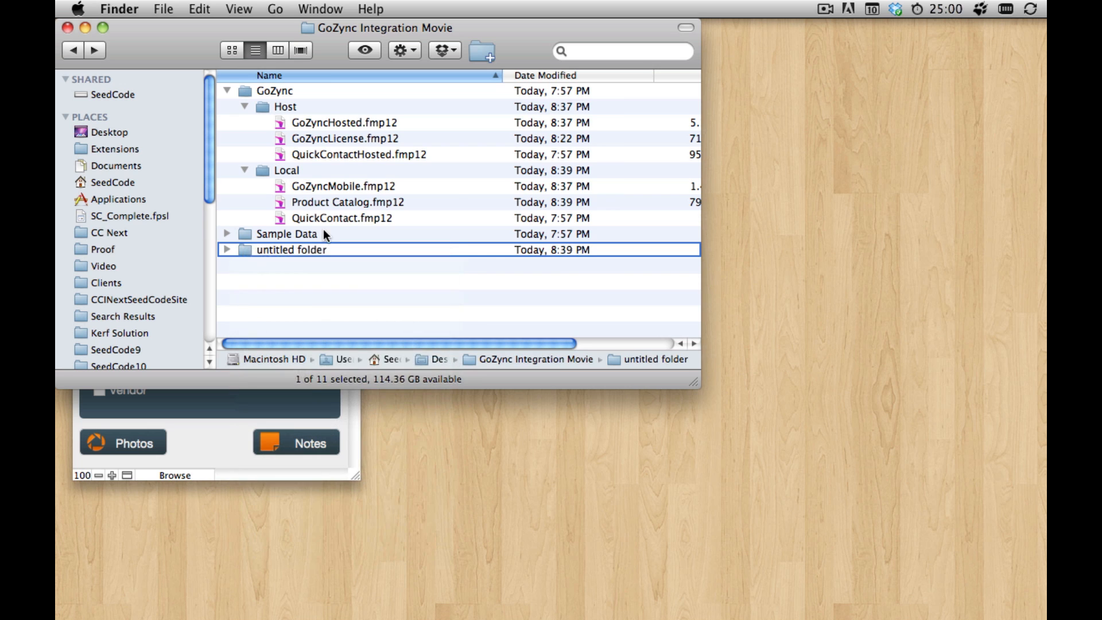
Step: Copy Product Catalog.fmp12 from the Local folder into the Host folder and rename the copy Product Catalog Hosted.fmp12
click(339, 200)
drag(339, 199, 342, 140)
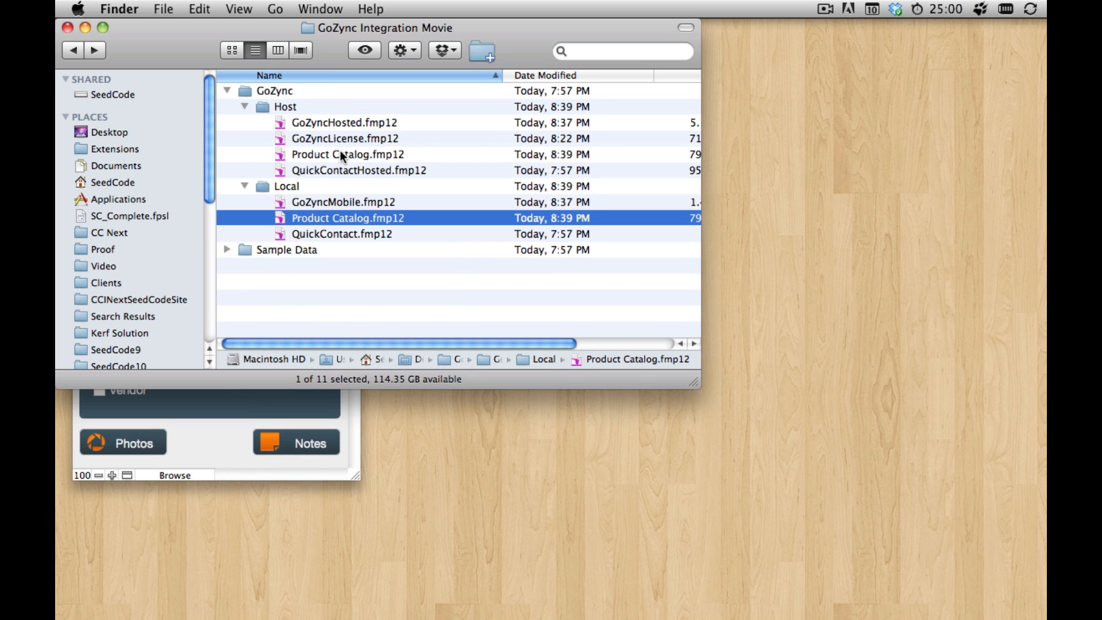
click(339, 153)
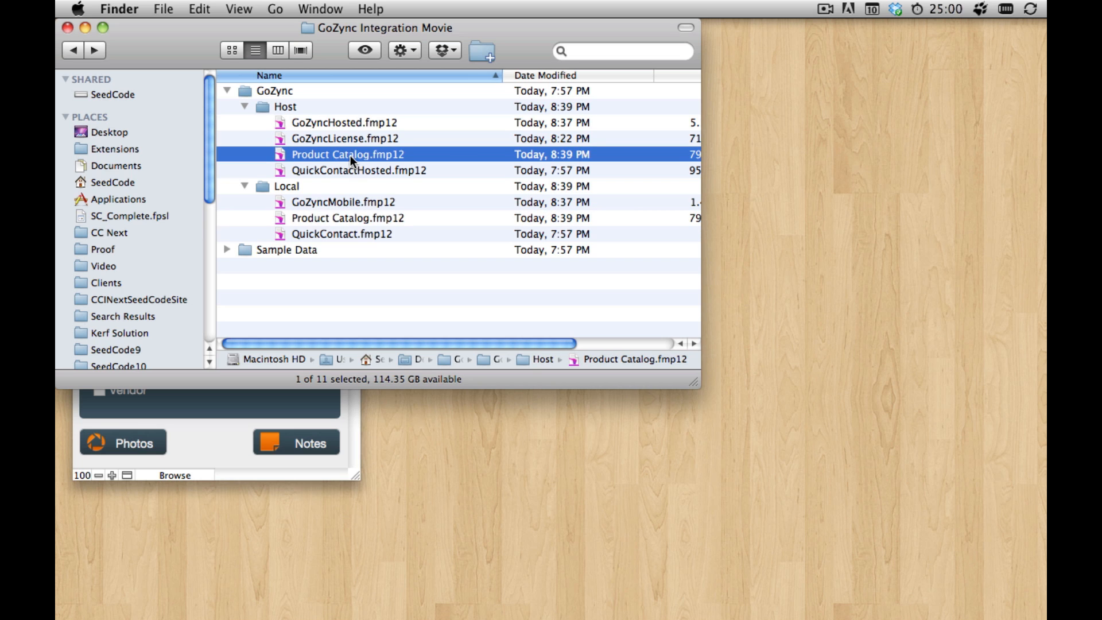
click(369, 152)
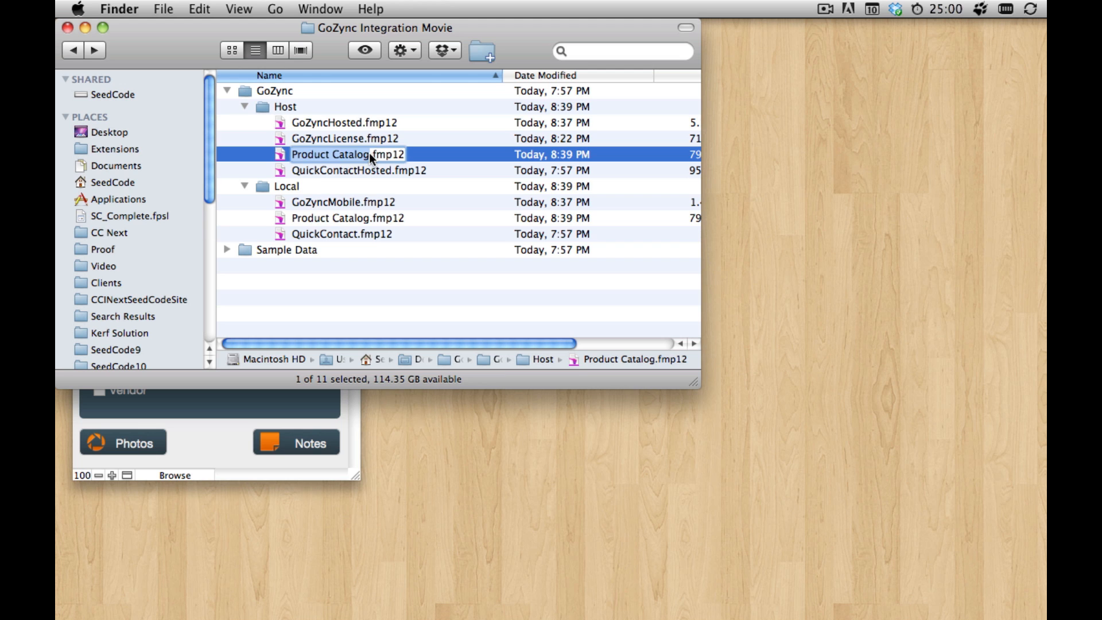
click(369, 155)
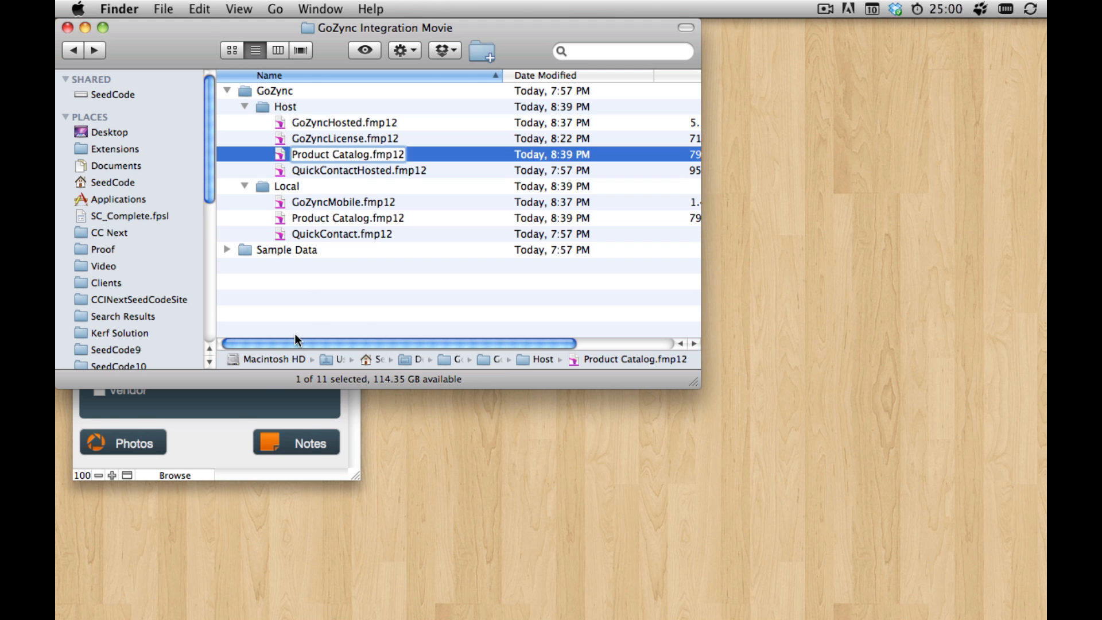
click(236, 412)
click(397, 322)
click(350, 142)
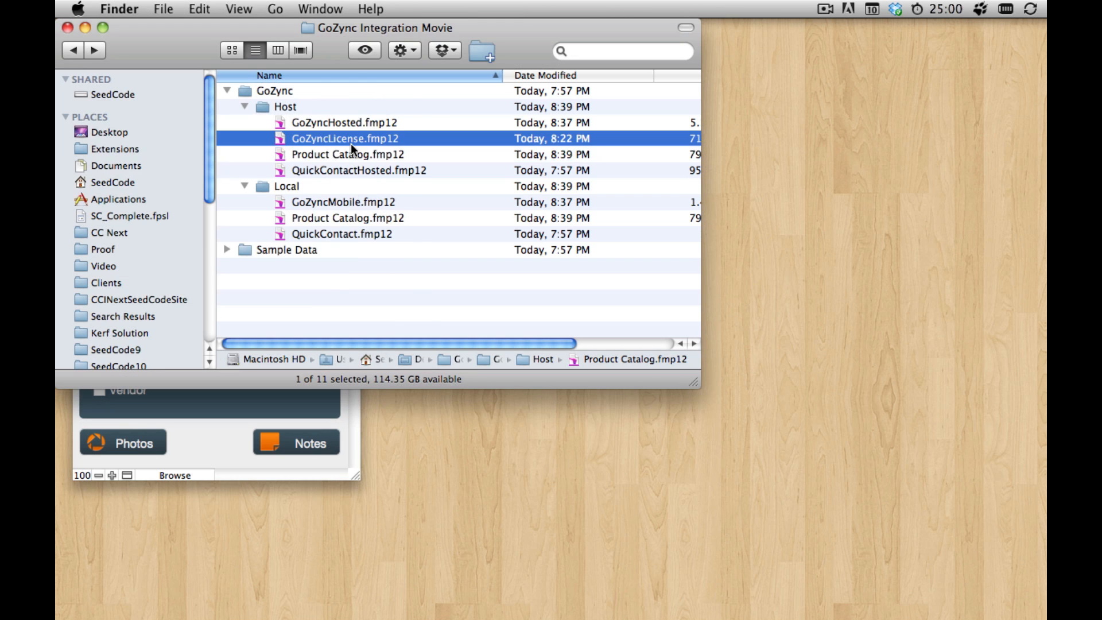
click(367, 153)
click(367, 153)
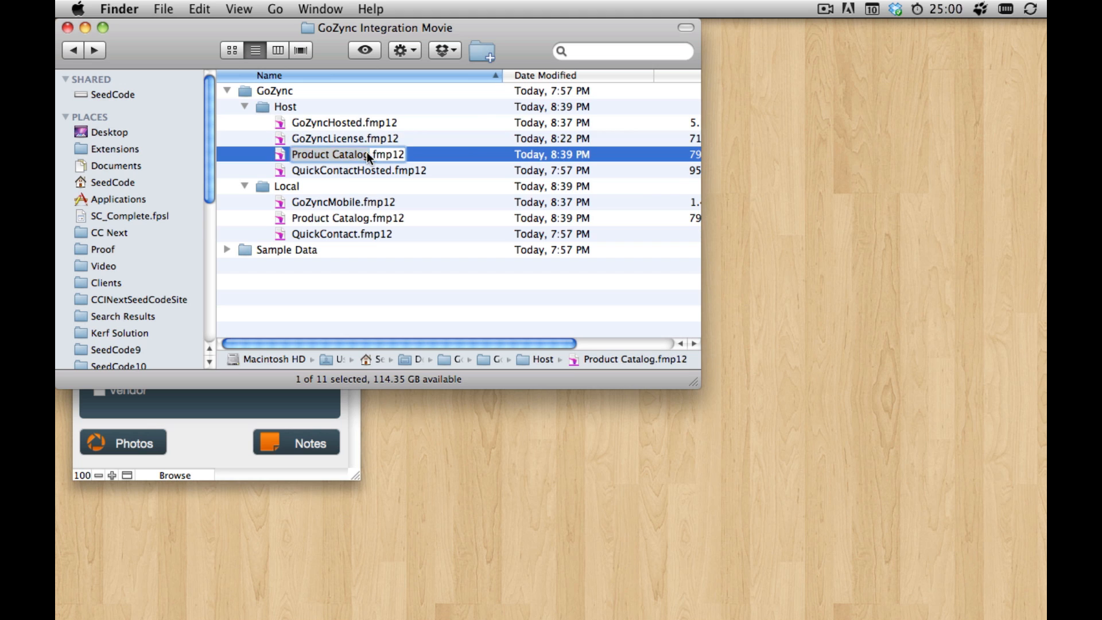
click(367, 153)
text(H)
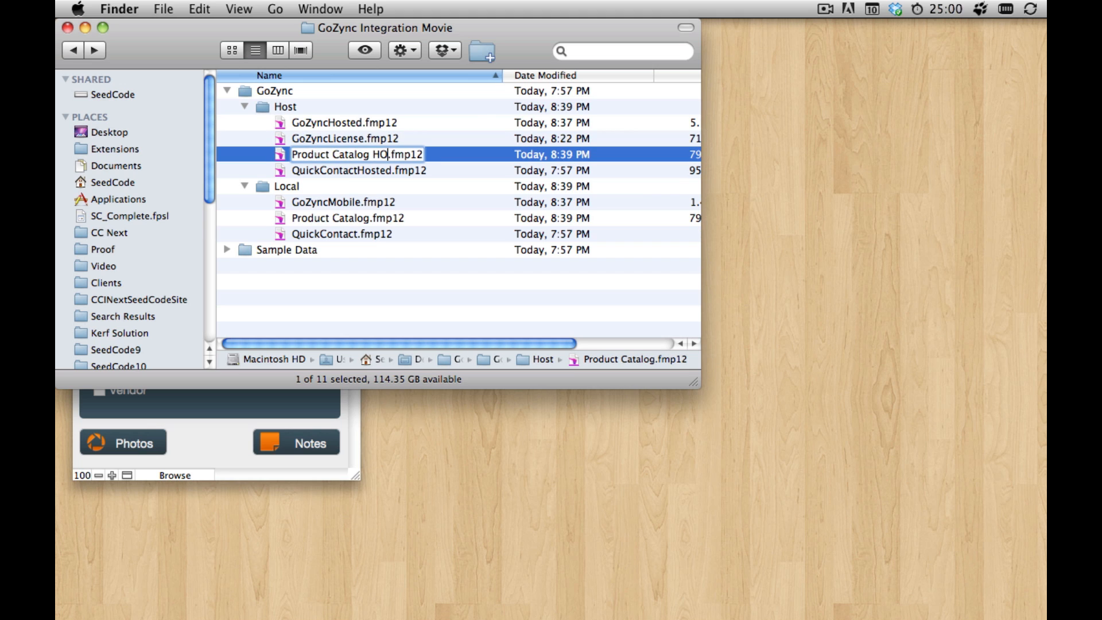
text(osted)
key(Return)
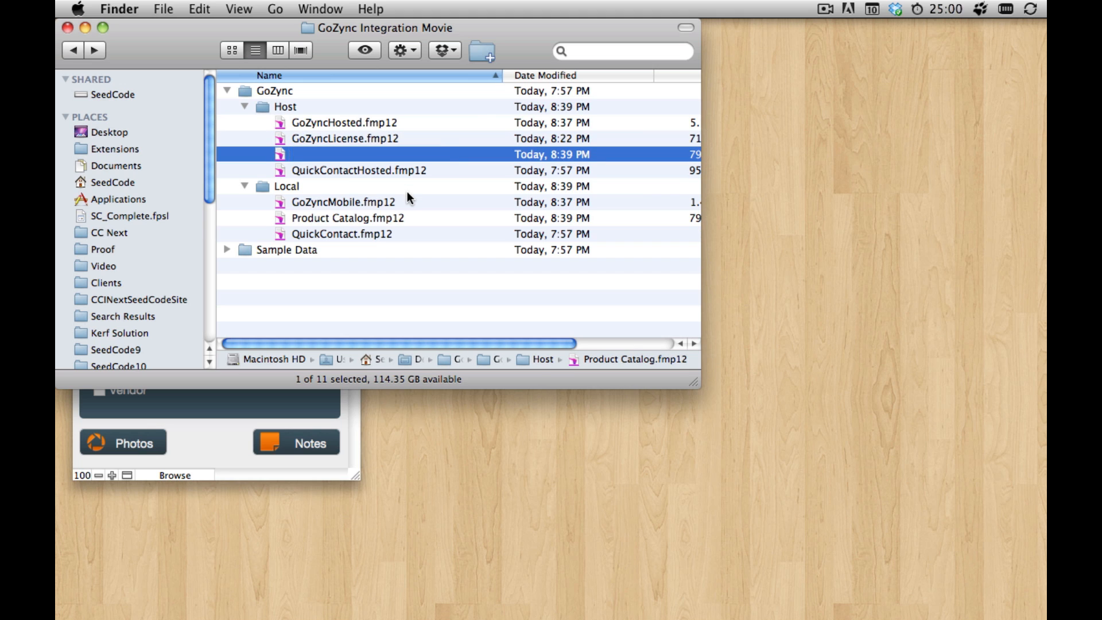
Step: Open Product Catalog Hosted.fmp12 and the local Product Catalog.fmp12, and place their windows side by side
double_click(394, 159)
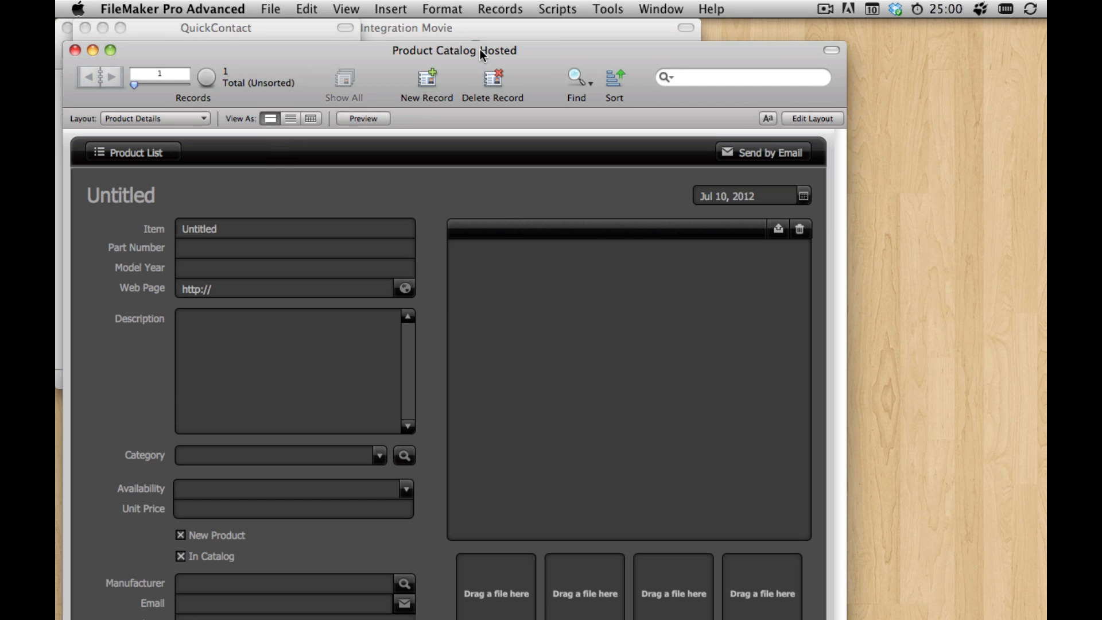
drag(480, 49, 474, 57)
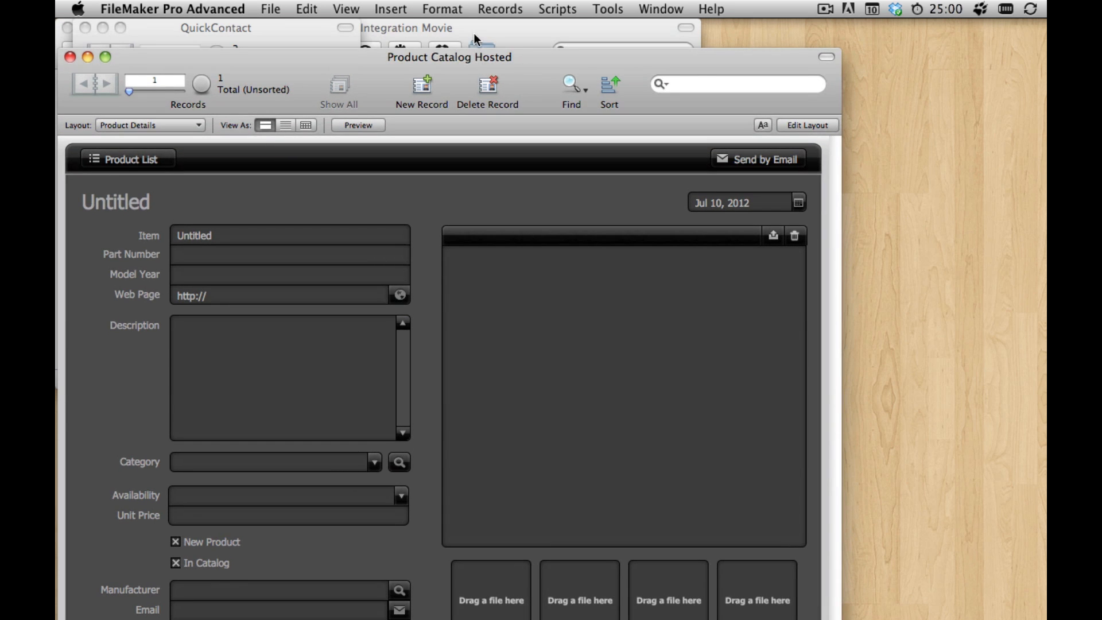
click(473, 33)
double_click(337, 216)
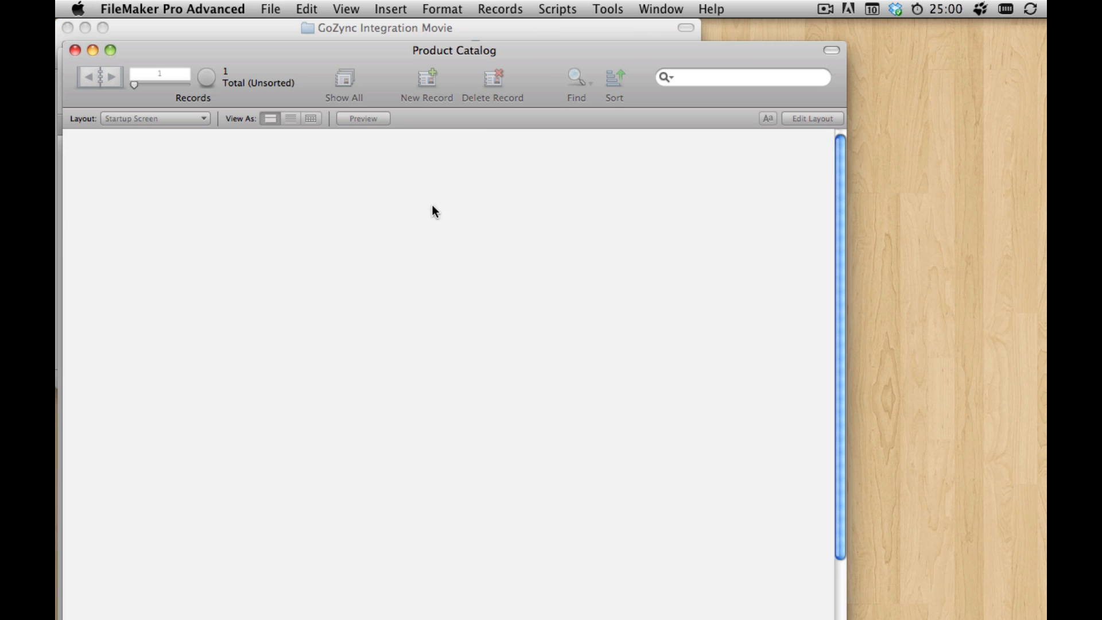
drag(454, 47, 939, 54)
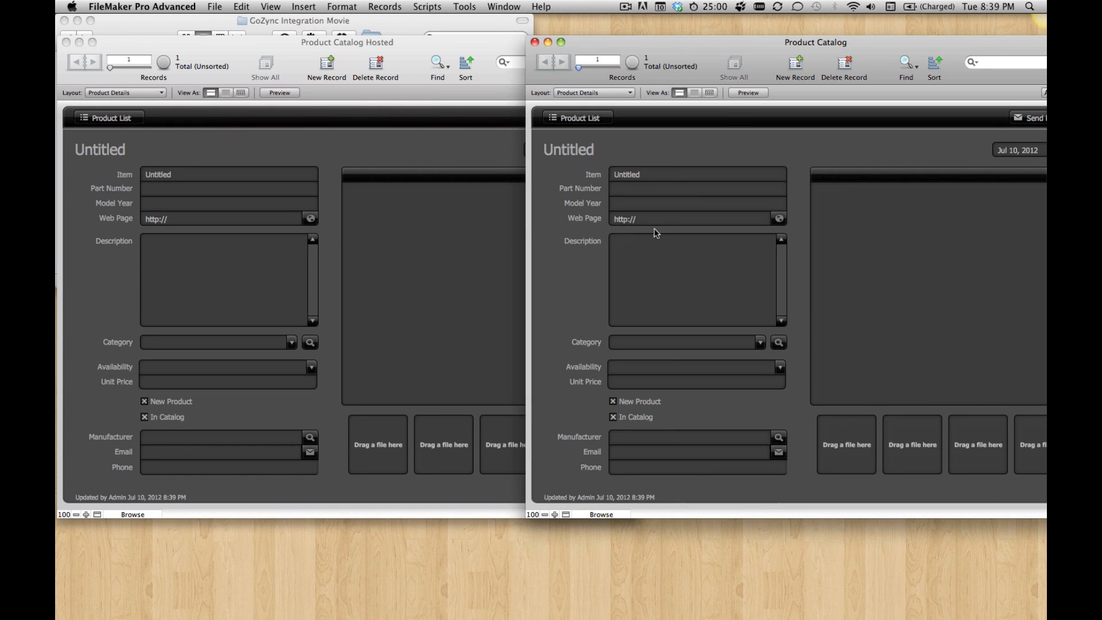
Step: Open GoZyncHosted.fmp12 and GoZyncMobile.fmp12 with their windows offset so both are reachable, and bring GoZyncHosted to the front
click(405, 22)
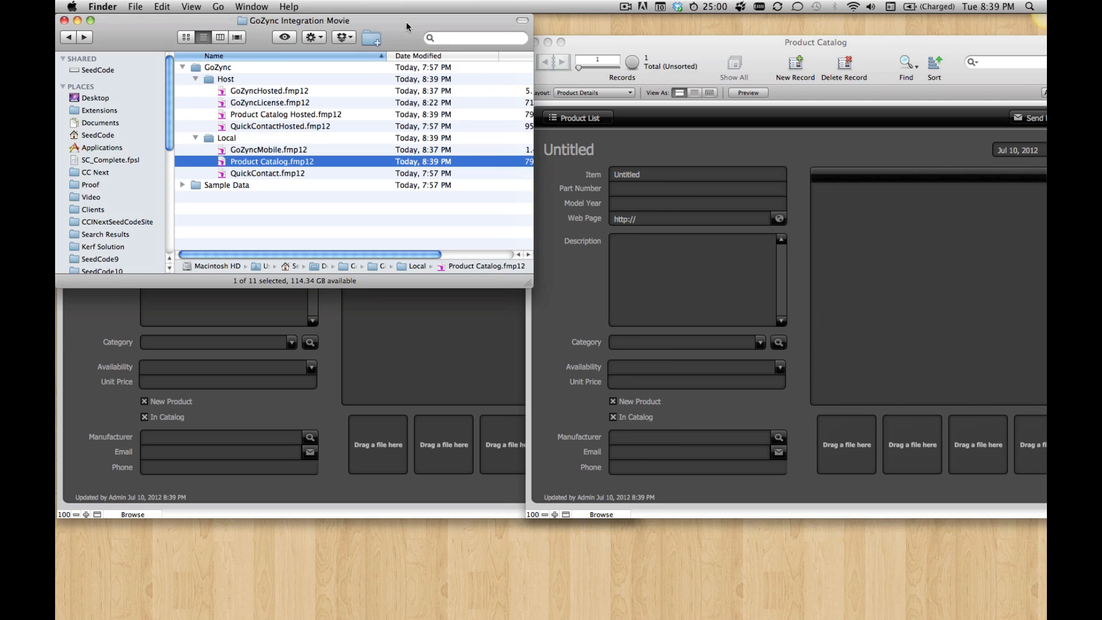
double_click(295, 90)
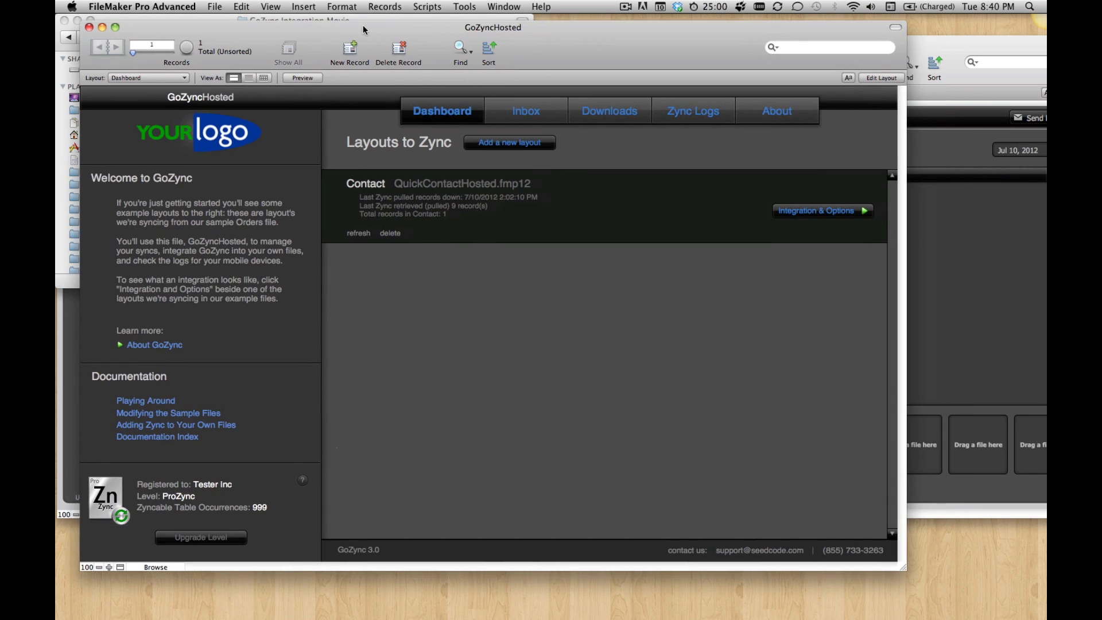
drag(363, 25, 339, 33)
click(338, 20)
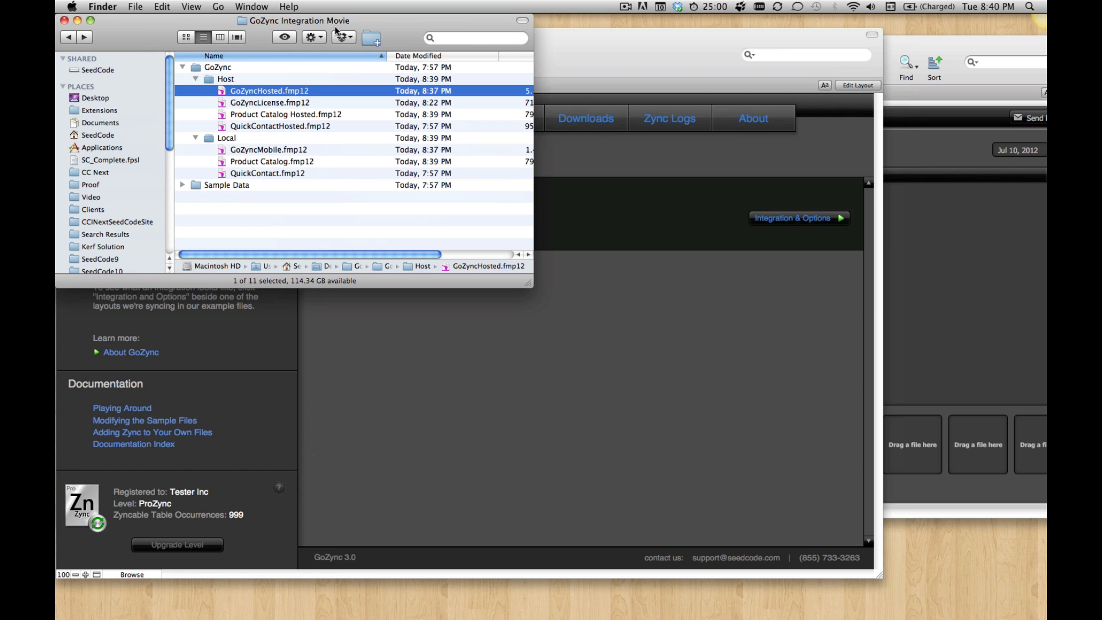
double_click(269, 149)
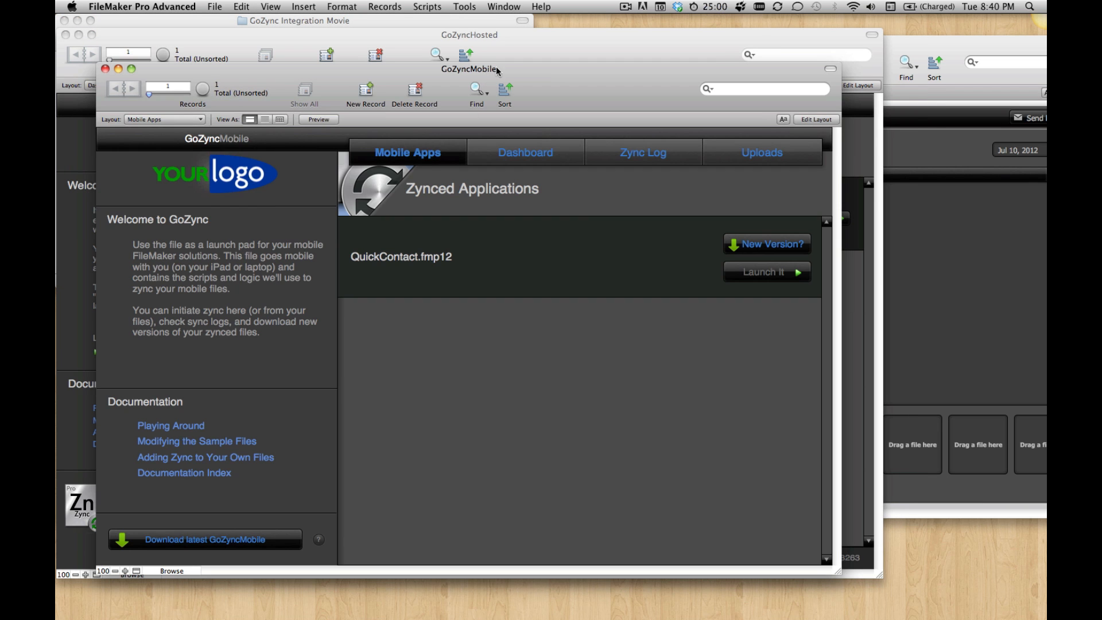
drag(496, 66, 753, 38)
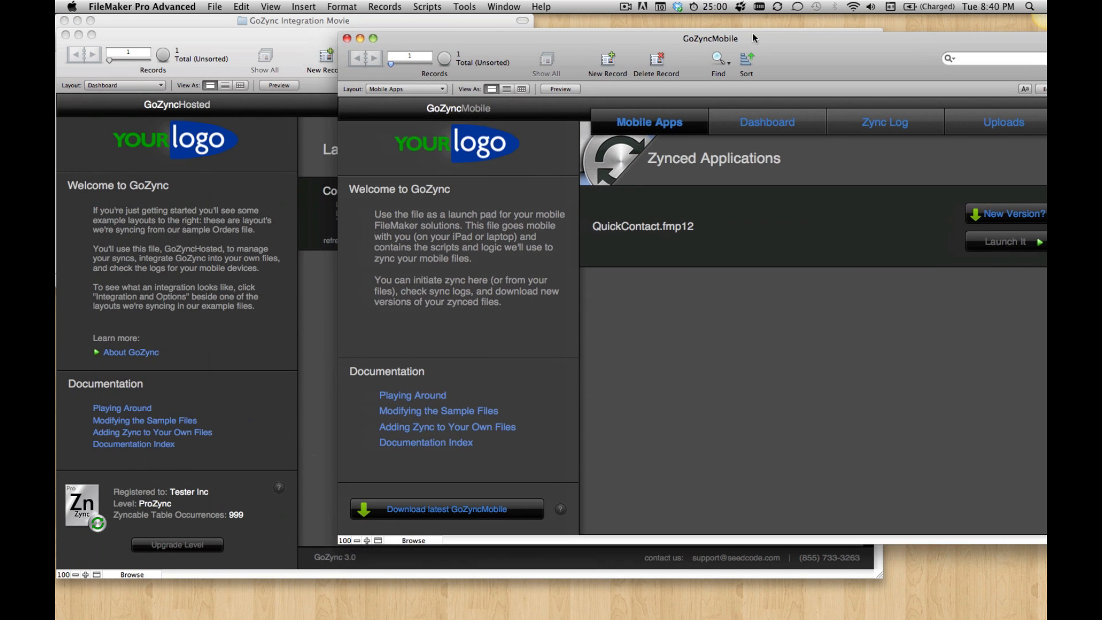
click(318, 270)
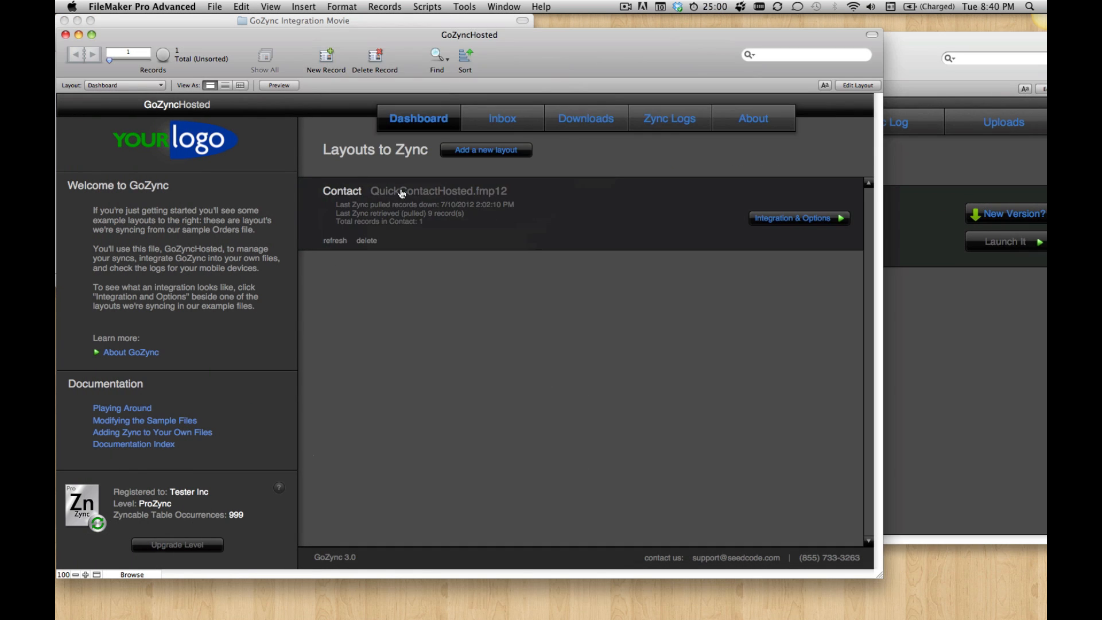
click(922, 280)
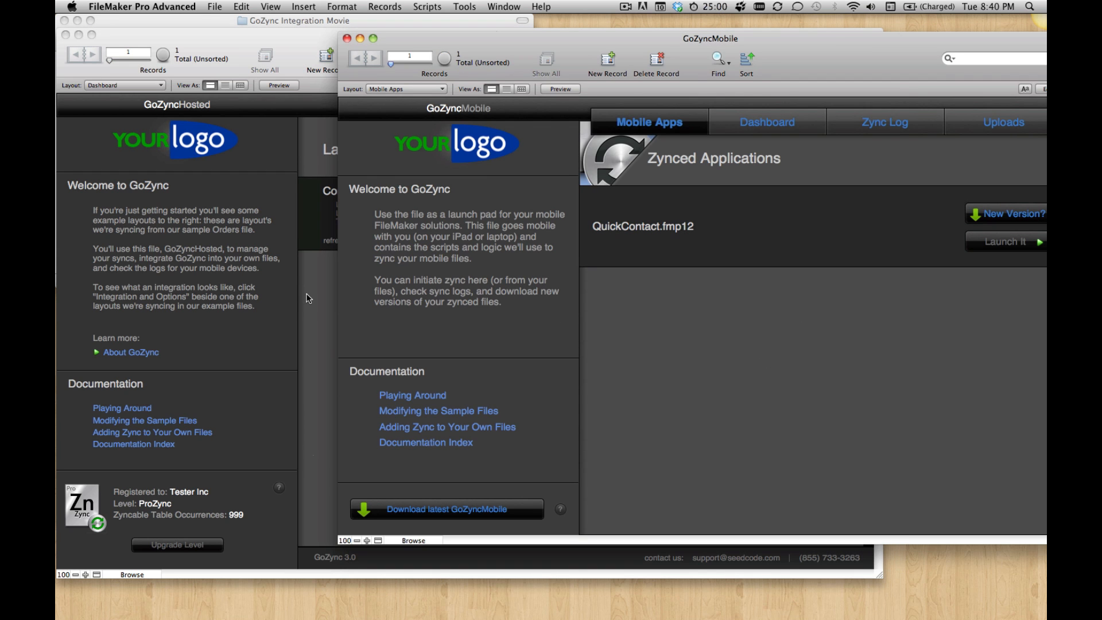
click(309, 298)
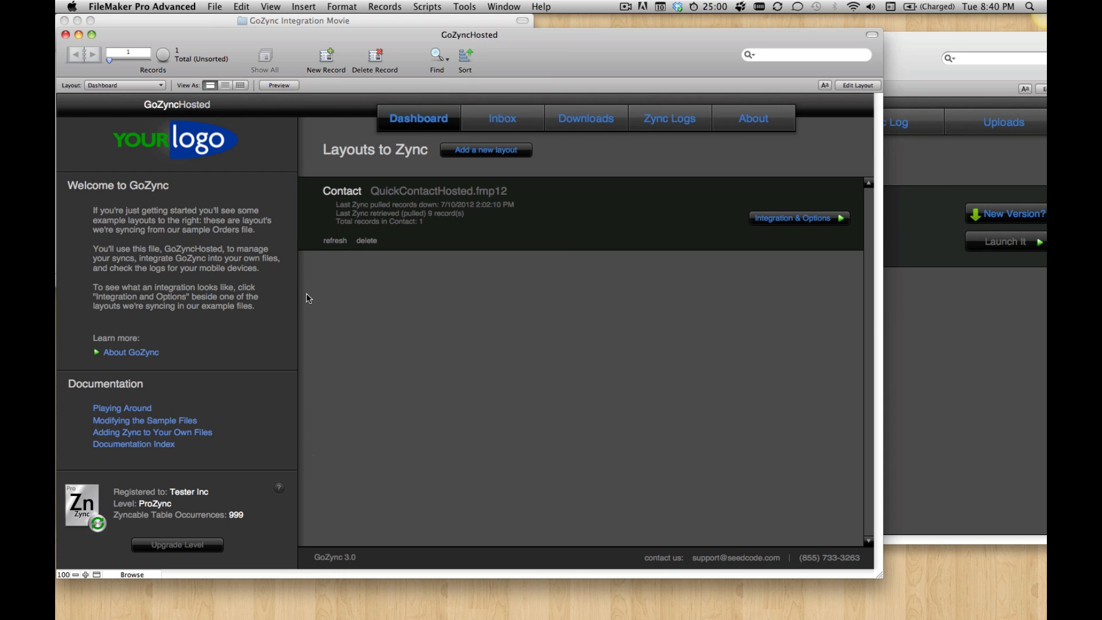
Step: Open the GoZync online documentation, read through its Integration page on adding GoZync to a FileMaker Go file, and hide the browser
click(148, 447)
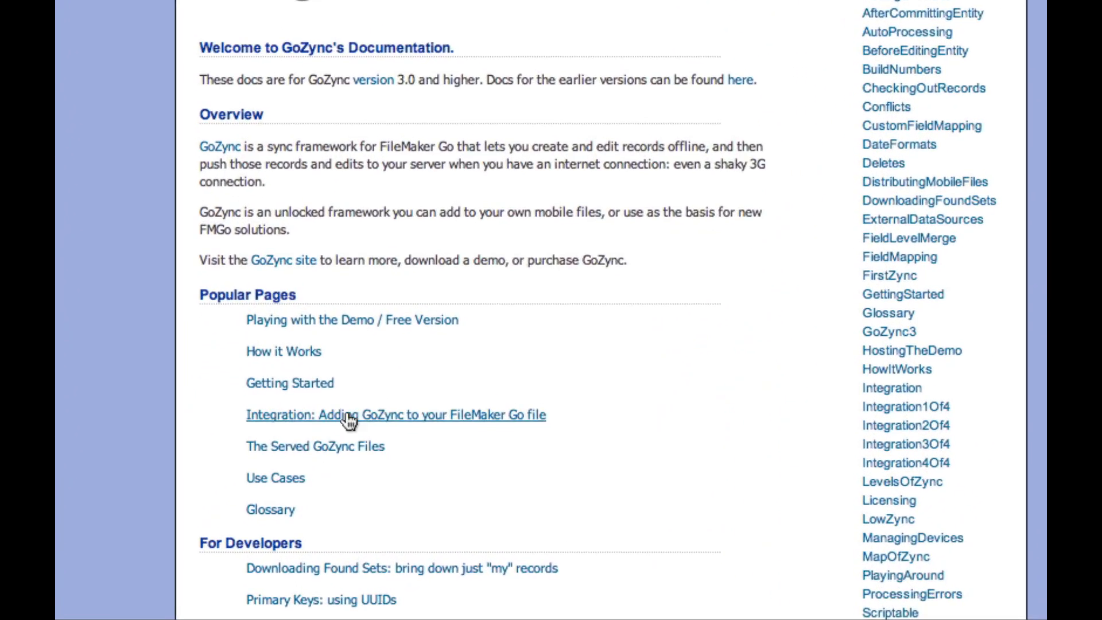
click(432, 410)
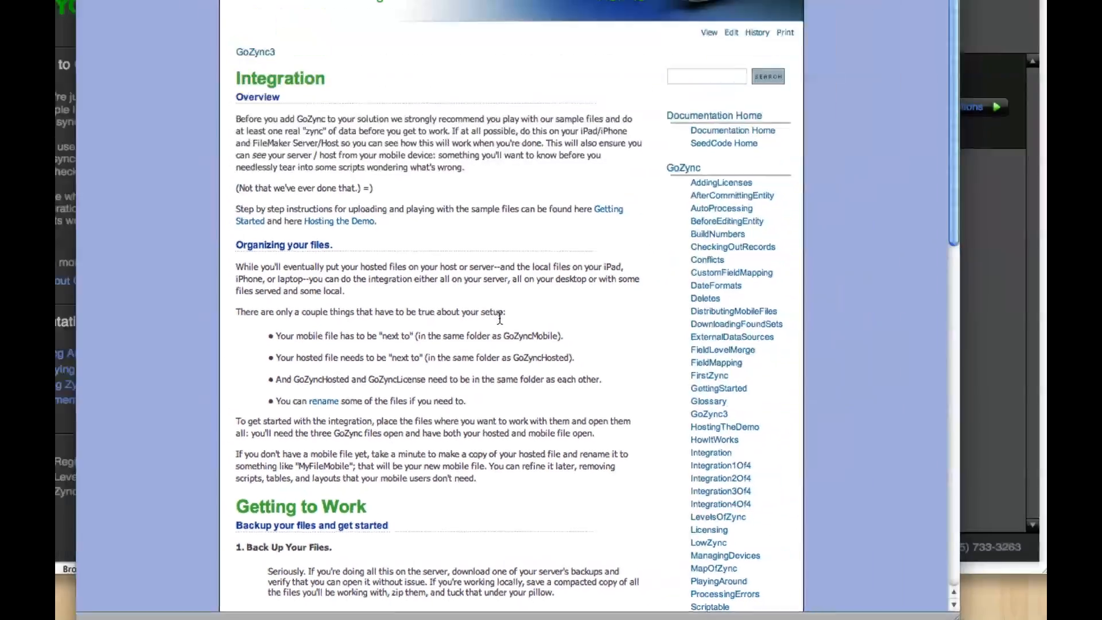
scroll(499, 318, down, 8)
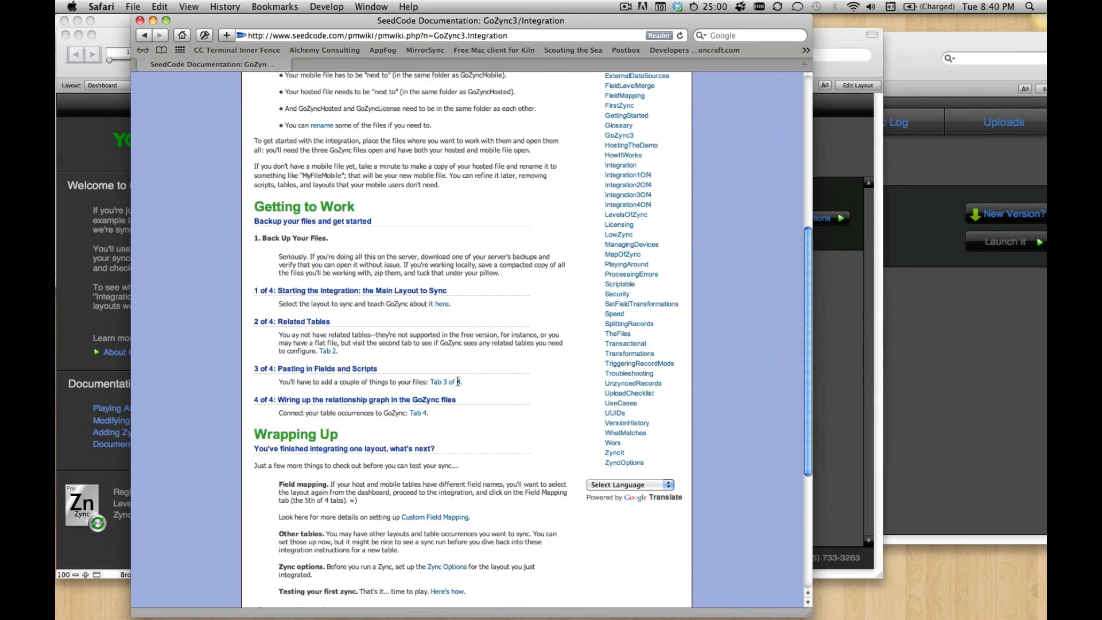
scroll(499, 318, up, 3)
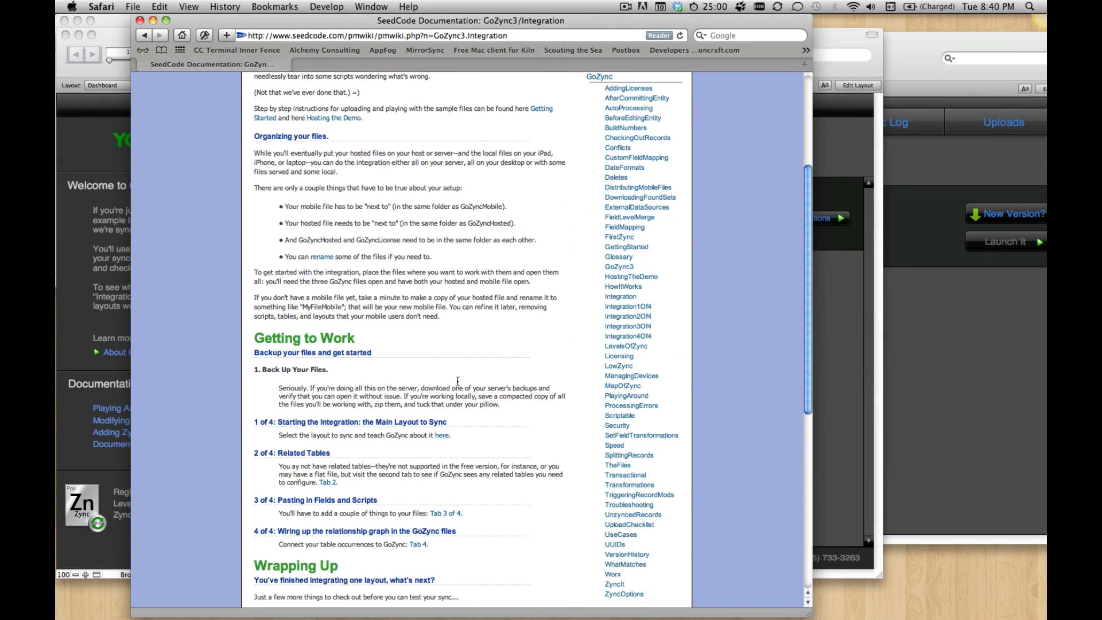
scroll(457, 381, up, 2)
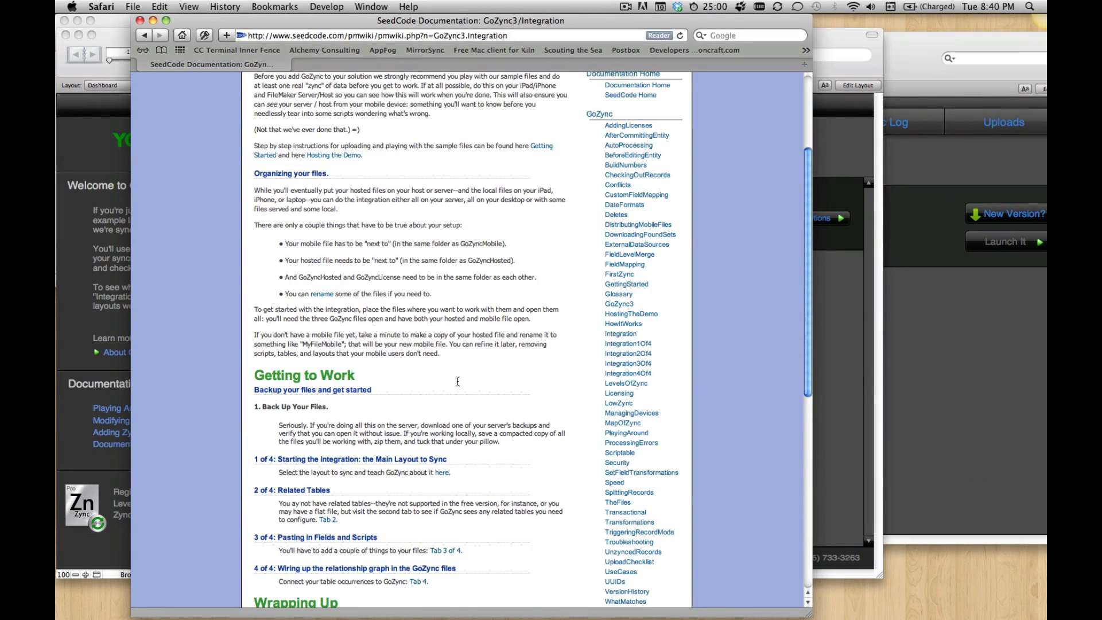
scroll(433, 284, up, 4)
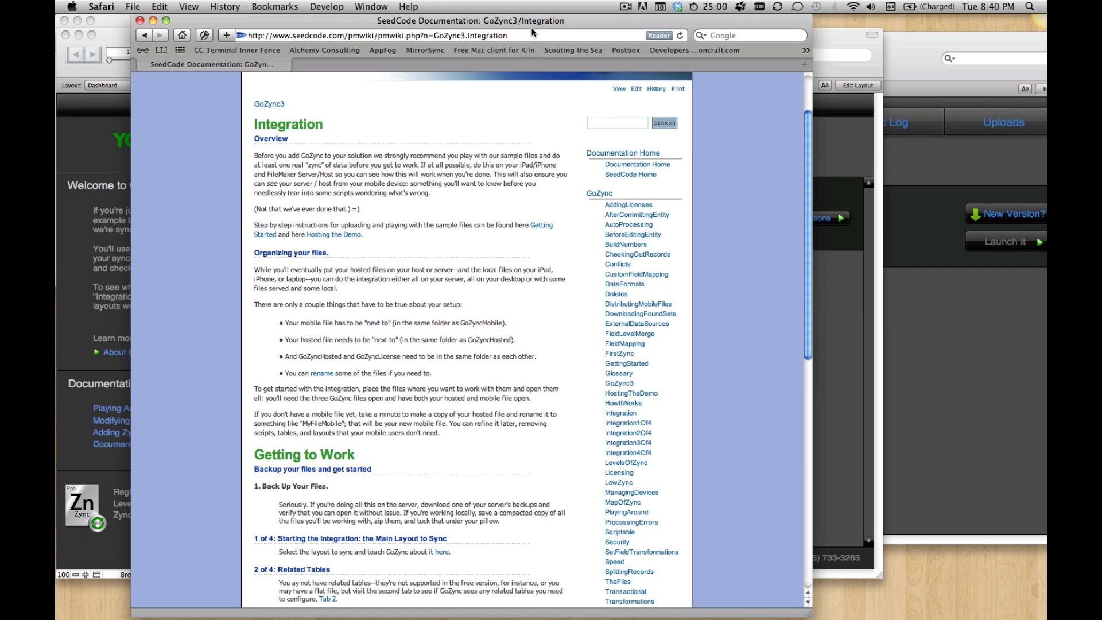
key(super+h)
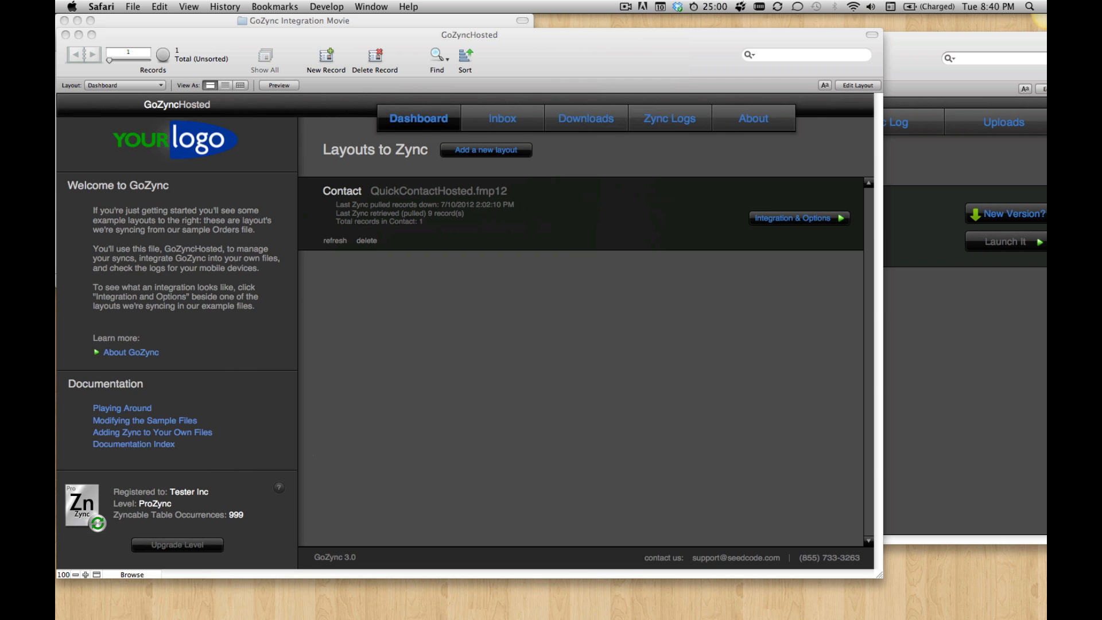
Step: In Product Catalog Hosted, turn off the OnLayoutEnter script trigger of the Product Details layout and return to Browse mode
drag(326, 35, 383, 33)
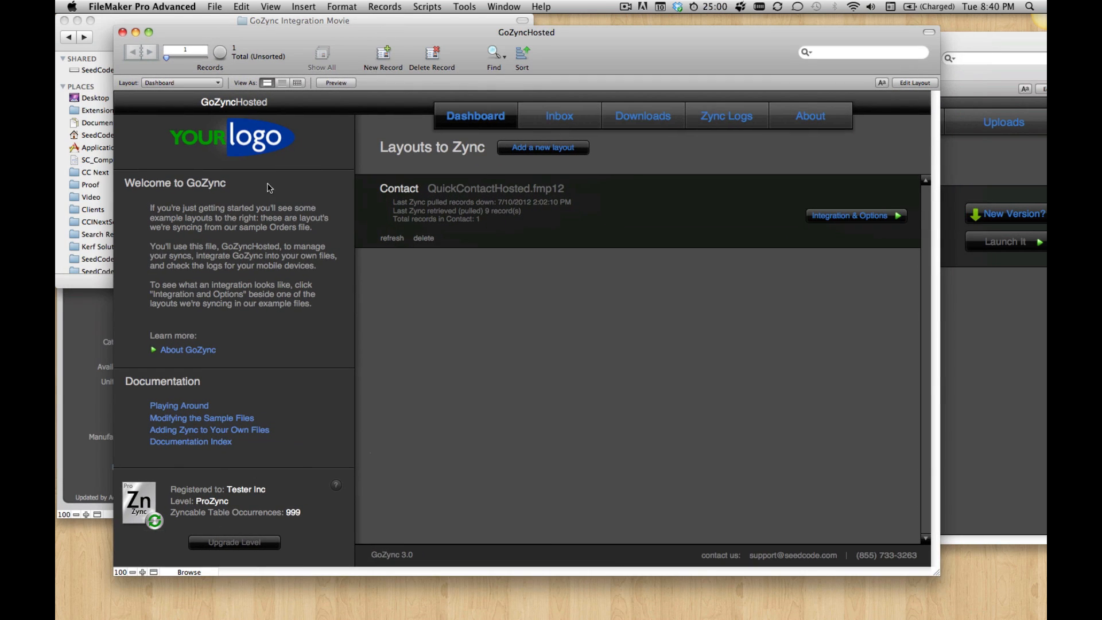
click(92, 339)
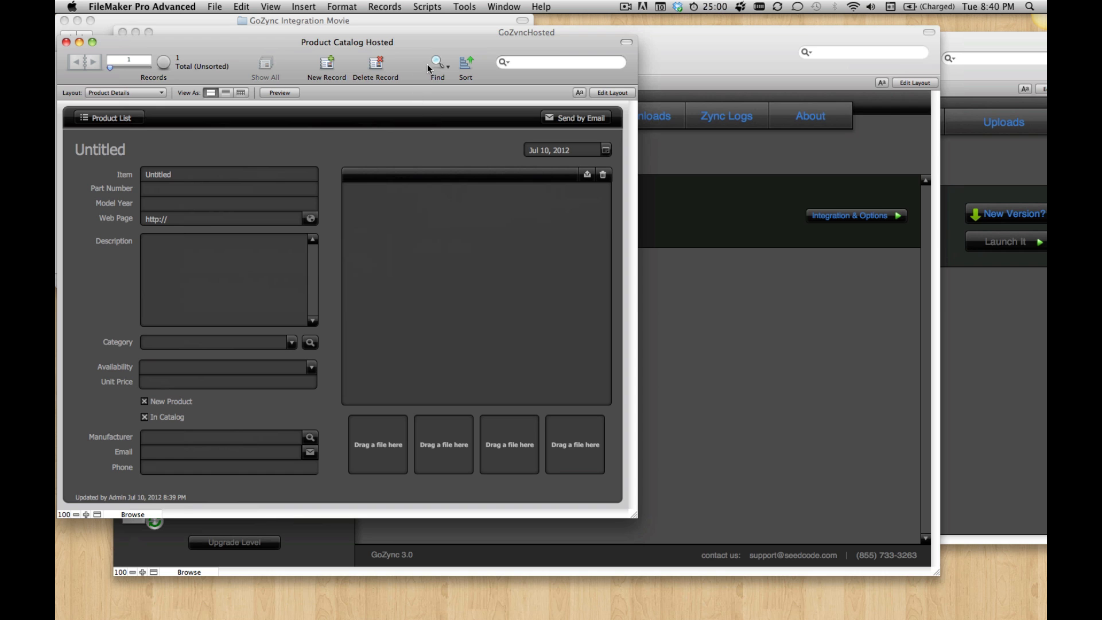
drag(422, 48, 428, 44)
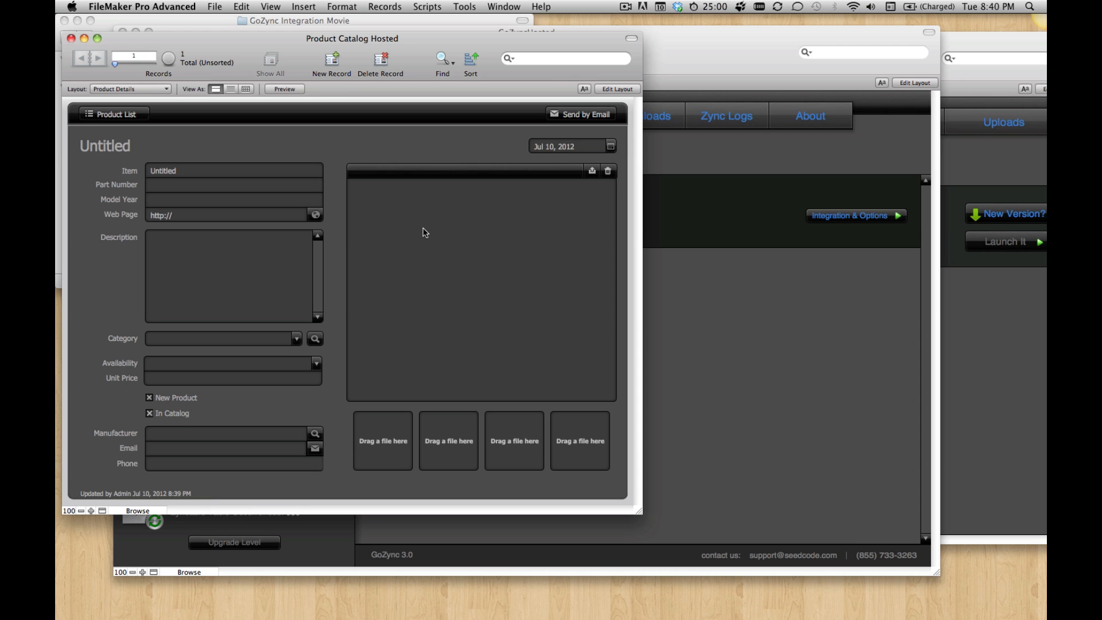
key(super+l)
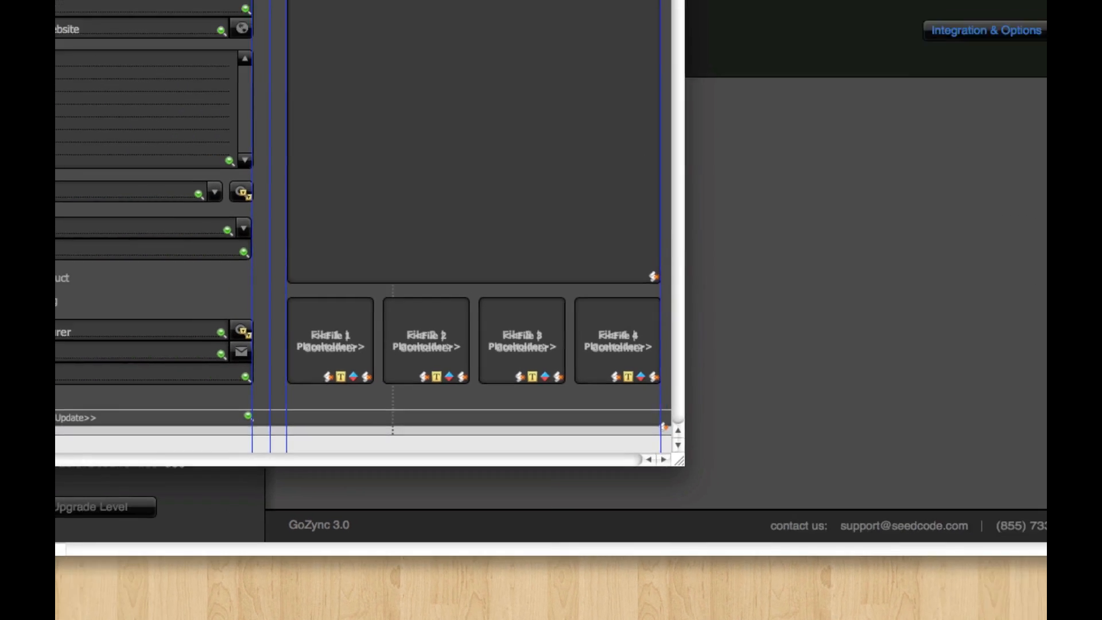
click(384, 6)
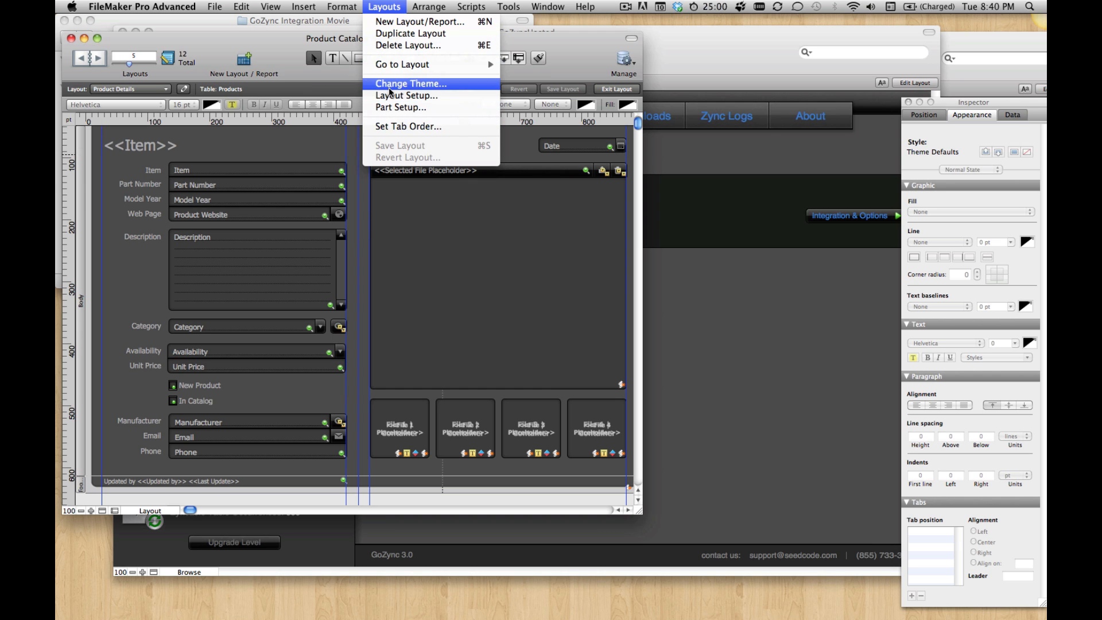
click(391, 95)
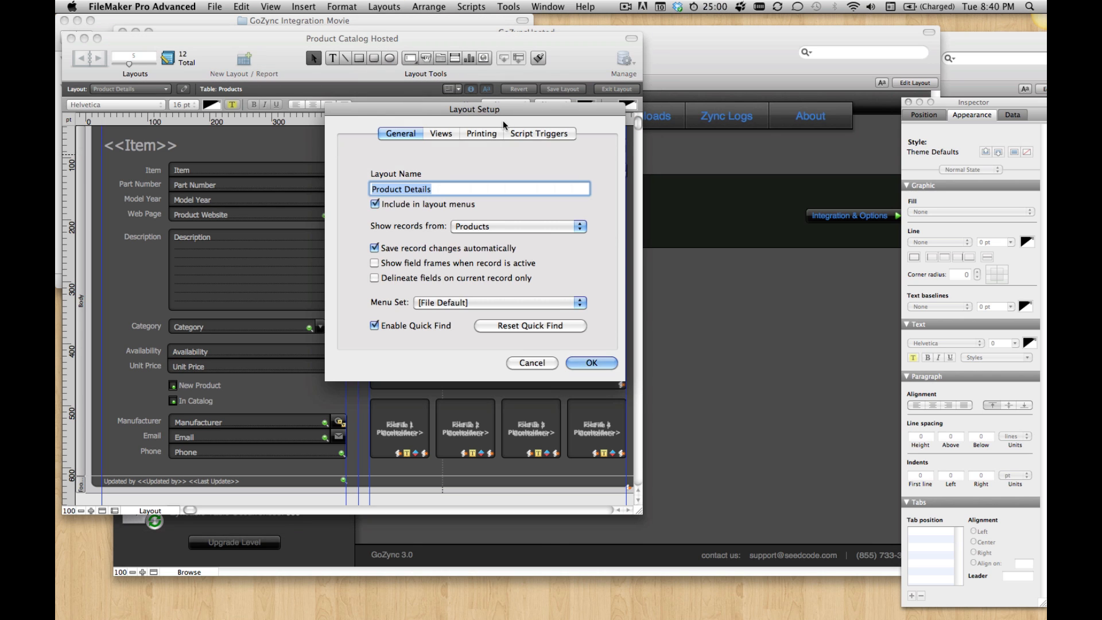
click(535, 133)
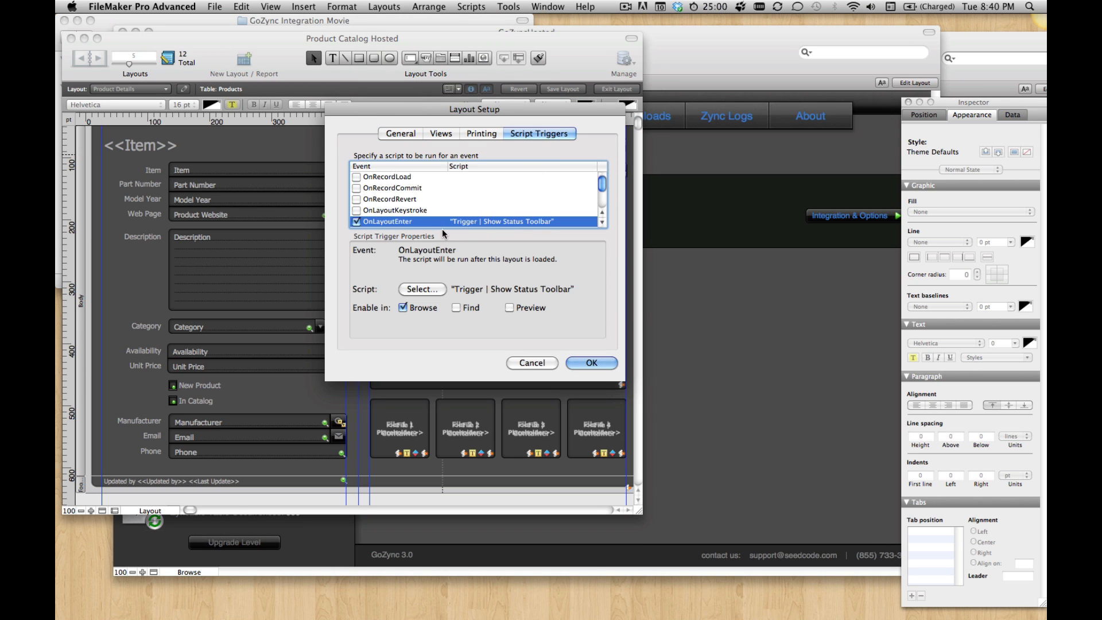
click(357, 221)
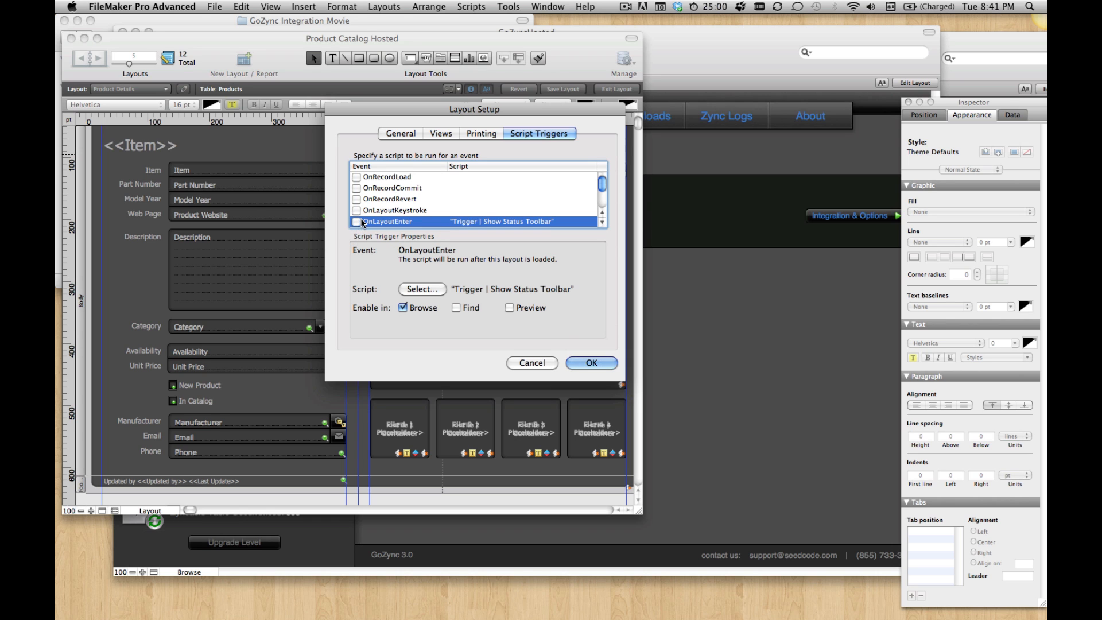
click(606, 366)
key(super+b)
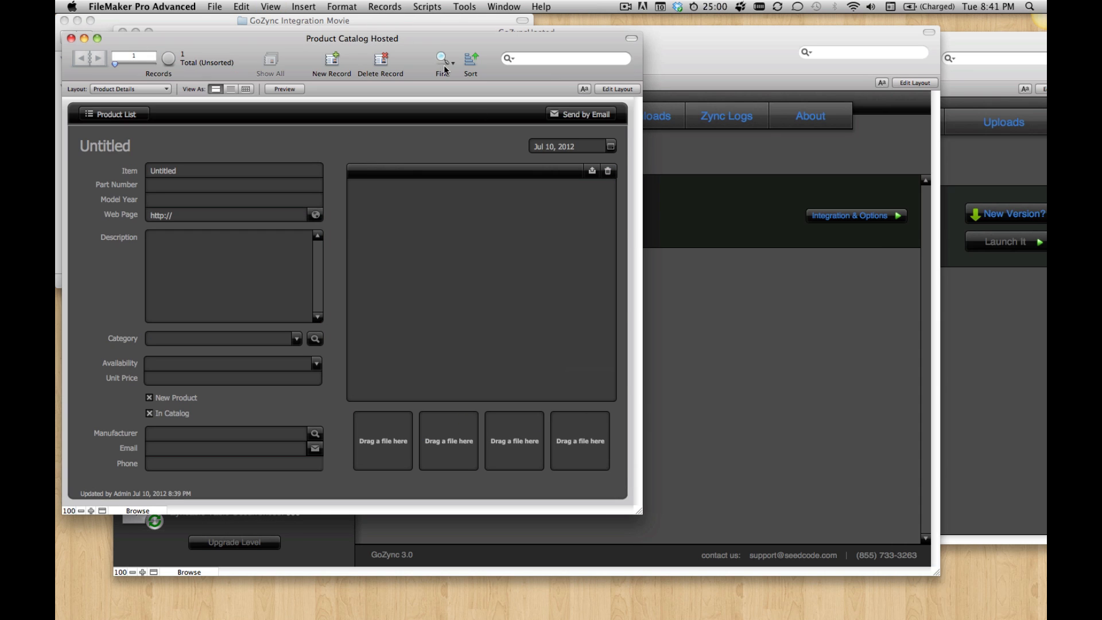
Step: In the local Product Catalog, turn off the Product Details layout's OnLayoutEnter script trigger and check which table the layout uses
drag(448, 39, 443, 28)
click(503, 7)
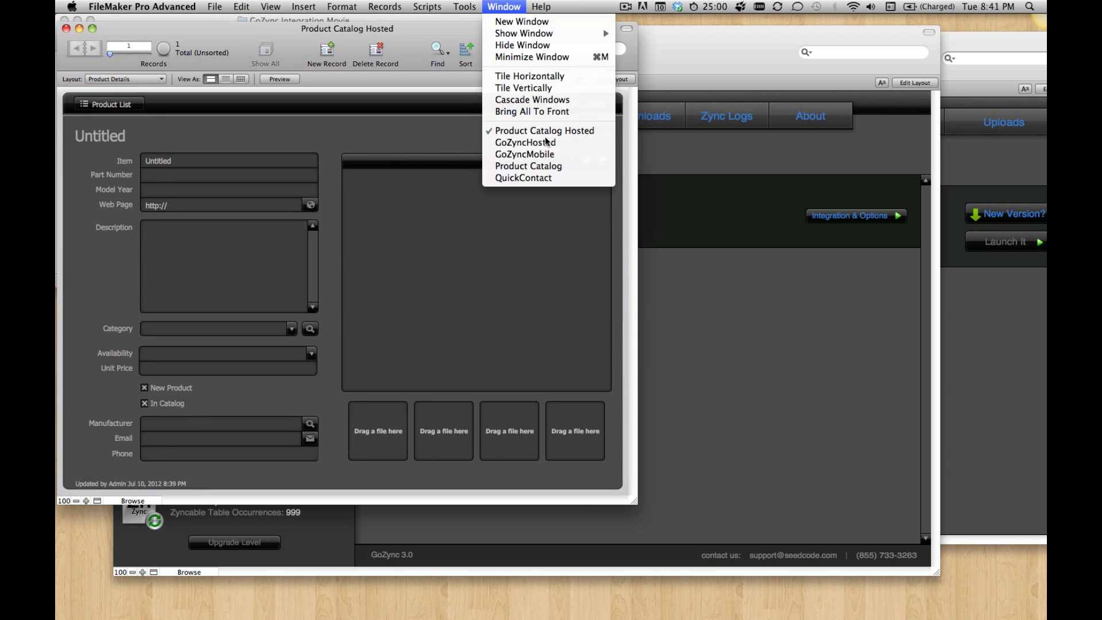
click(551, 167)
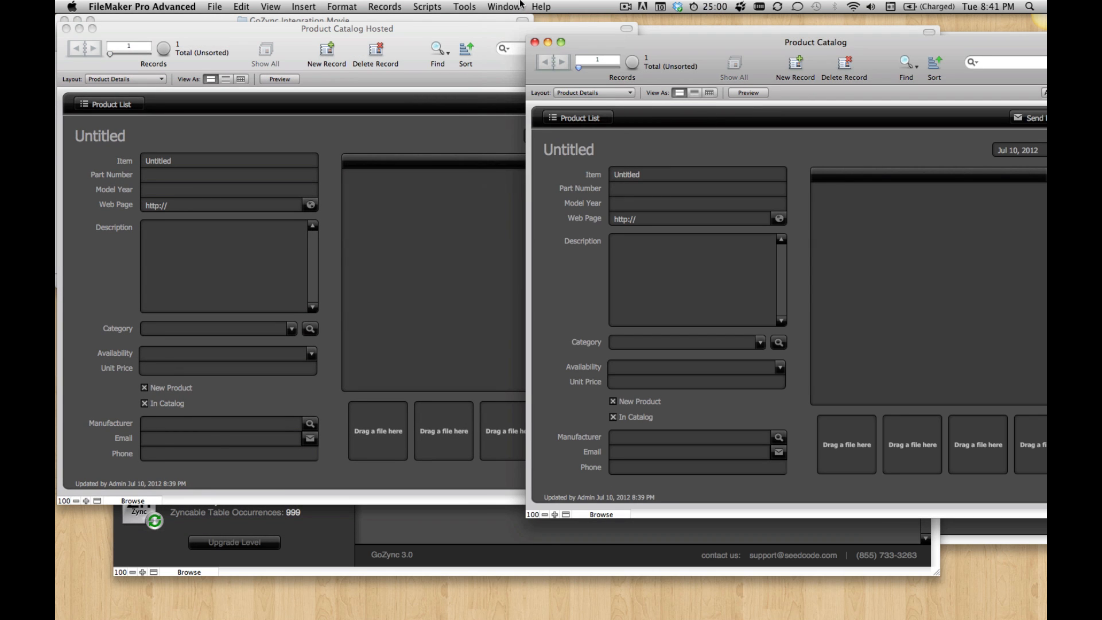
key(super+l)
click(416, 6)
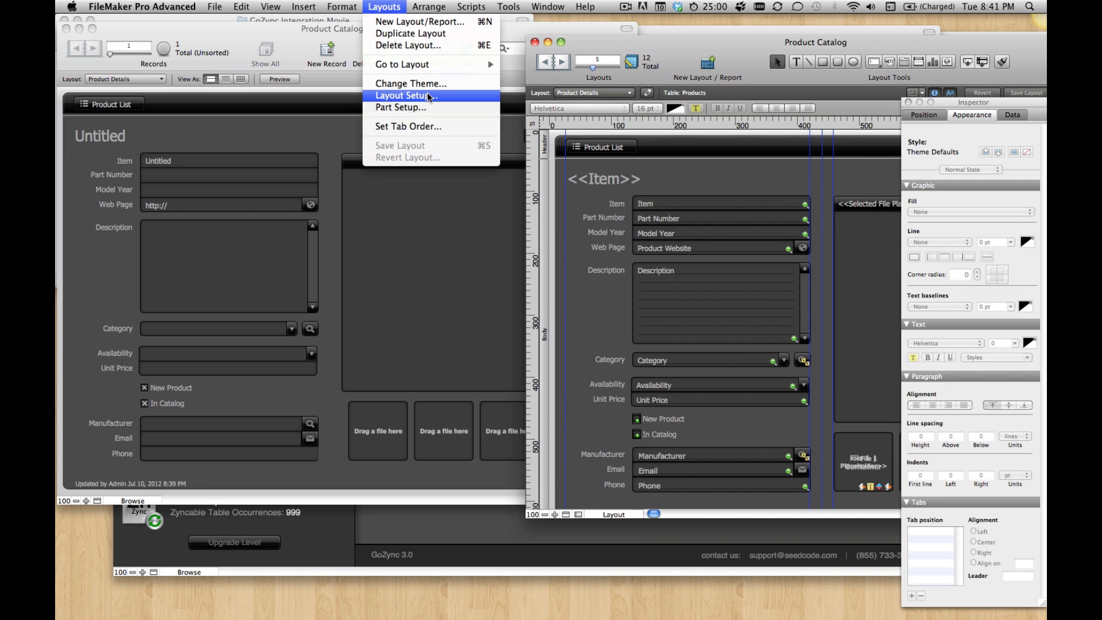
click(428, 96)
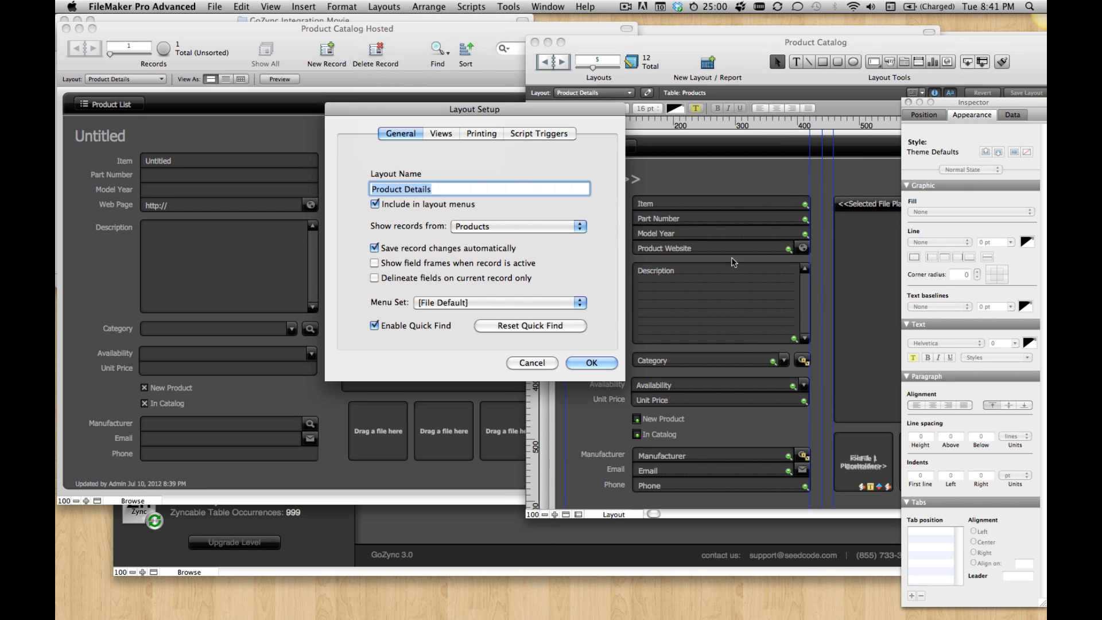
click(539, 134)
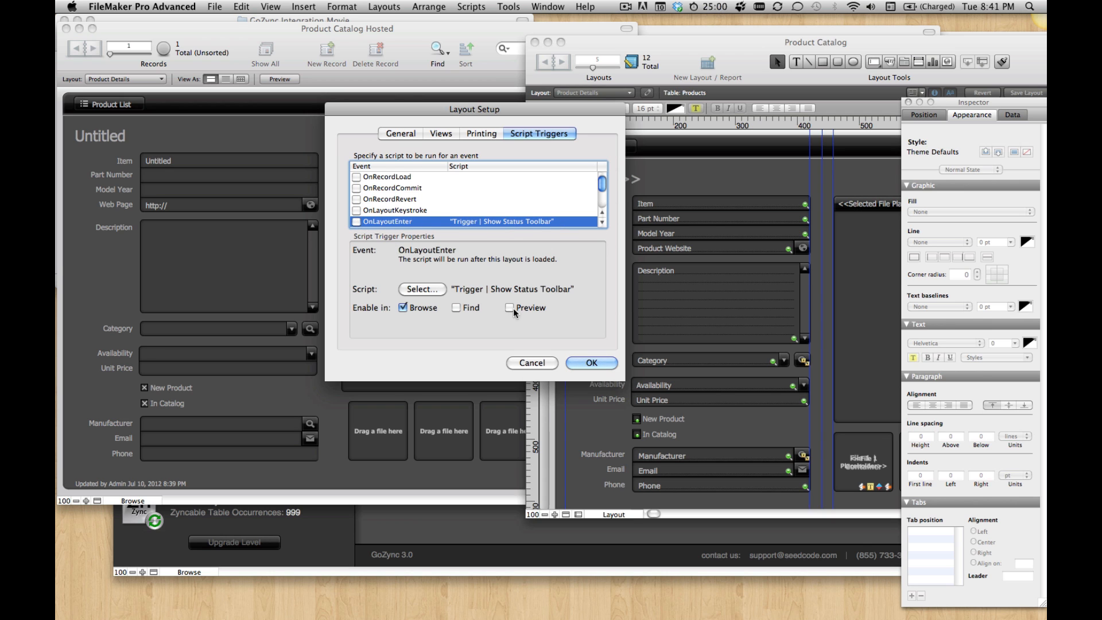
click(584, 366)
key(super+b)
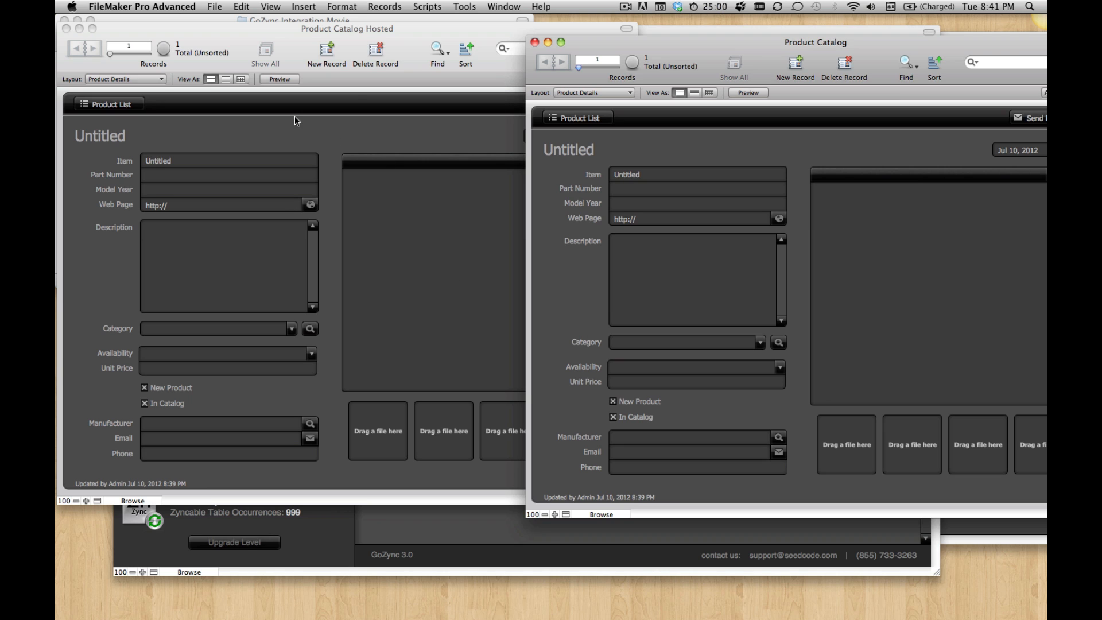
key(super+l)
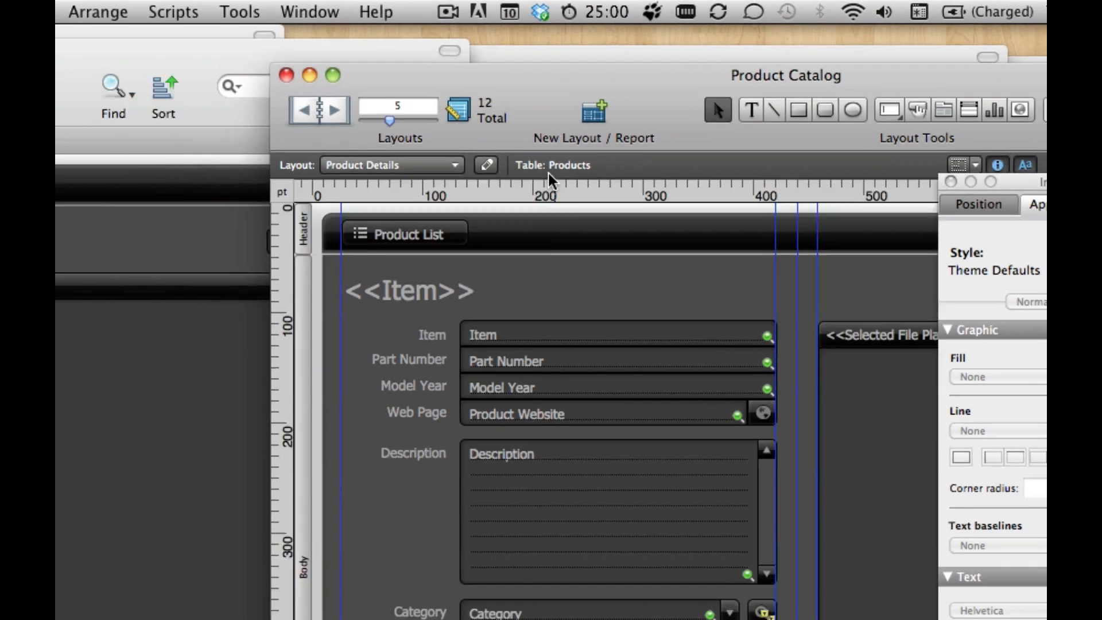
key(super+b)
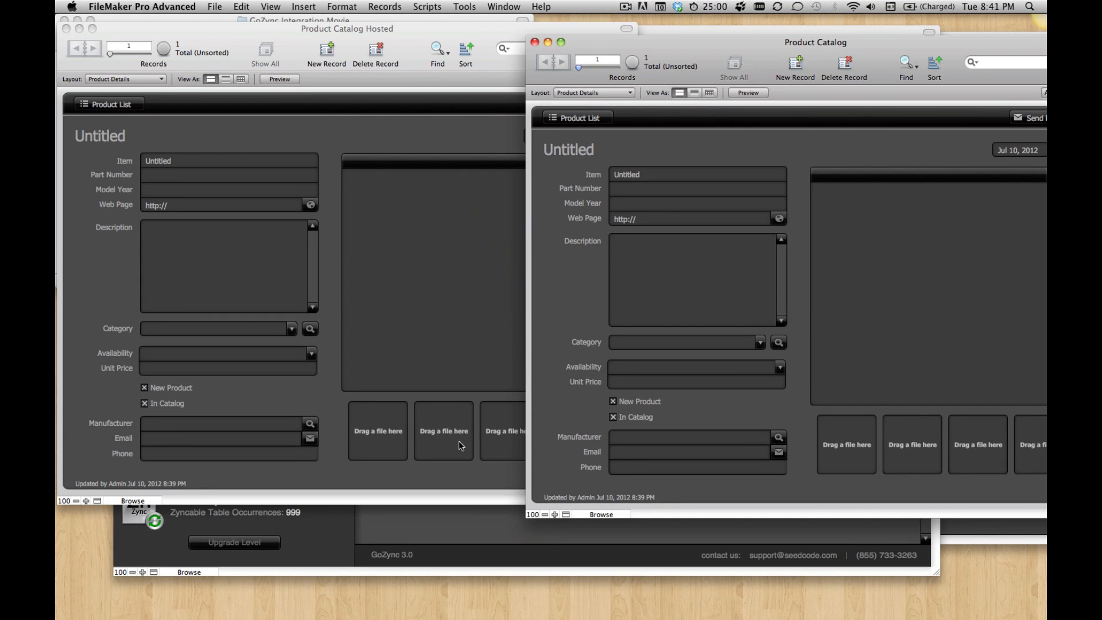
Step: In GoZyncHosted's relationships graph, start adding a table occurrence with Product Catalog Hosted.fmp12 from the Host folder as a new FileMaker data source
click(411, 528)
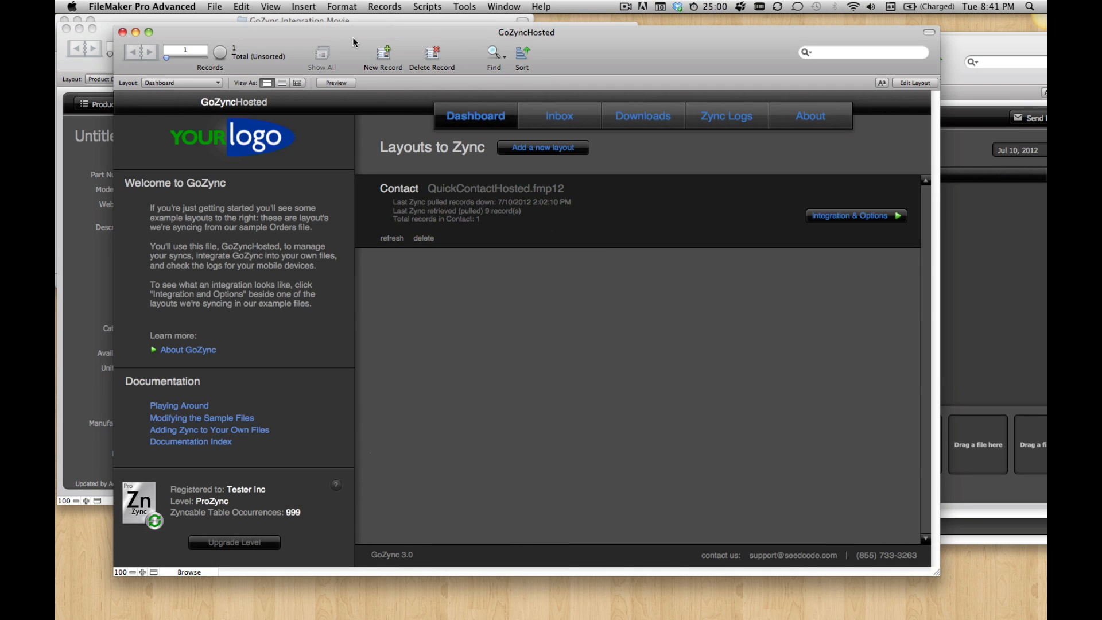
drag(347, 36, 300, 30)
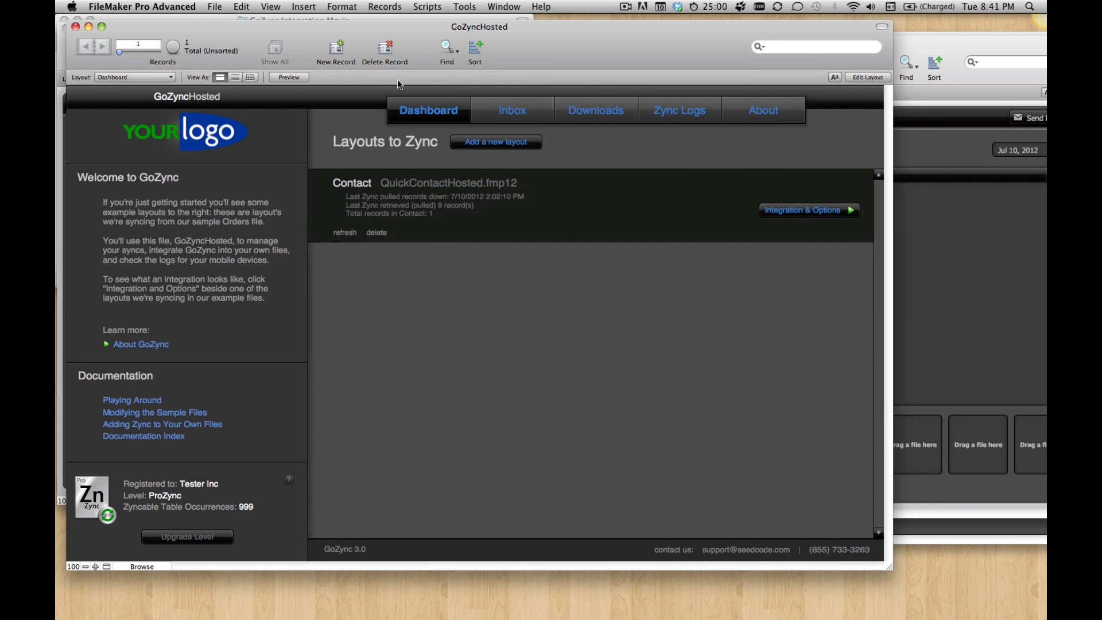
key(super+shift+d)
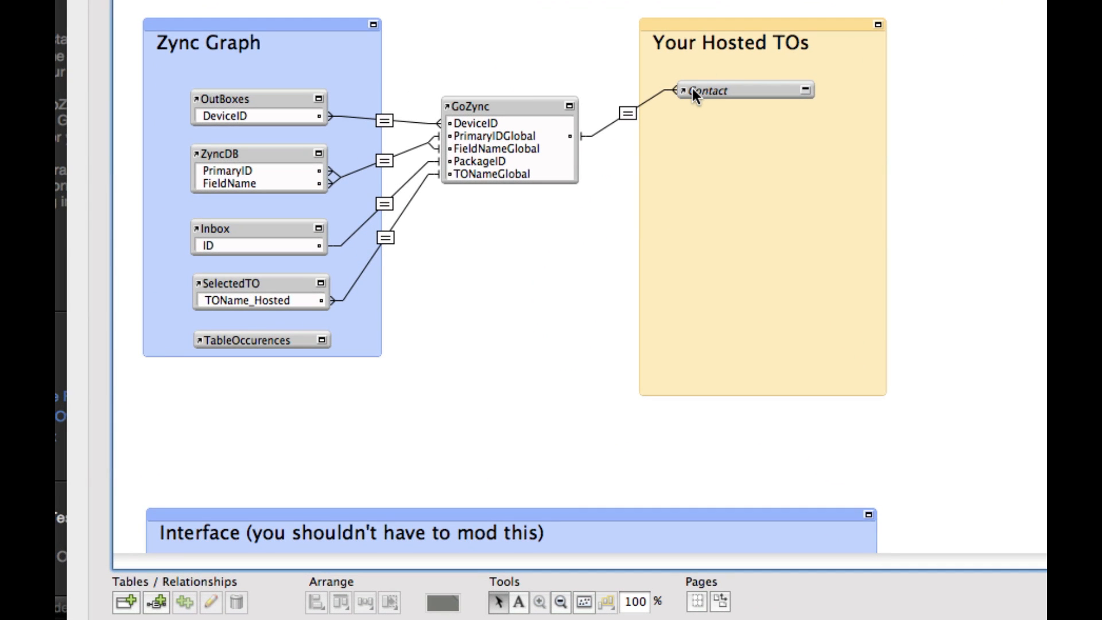
click(126, 601)
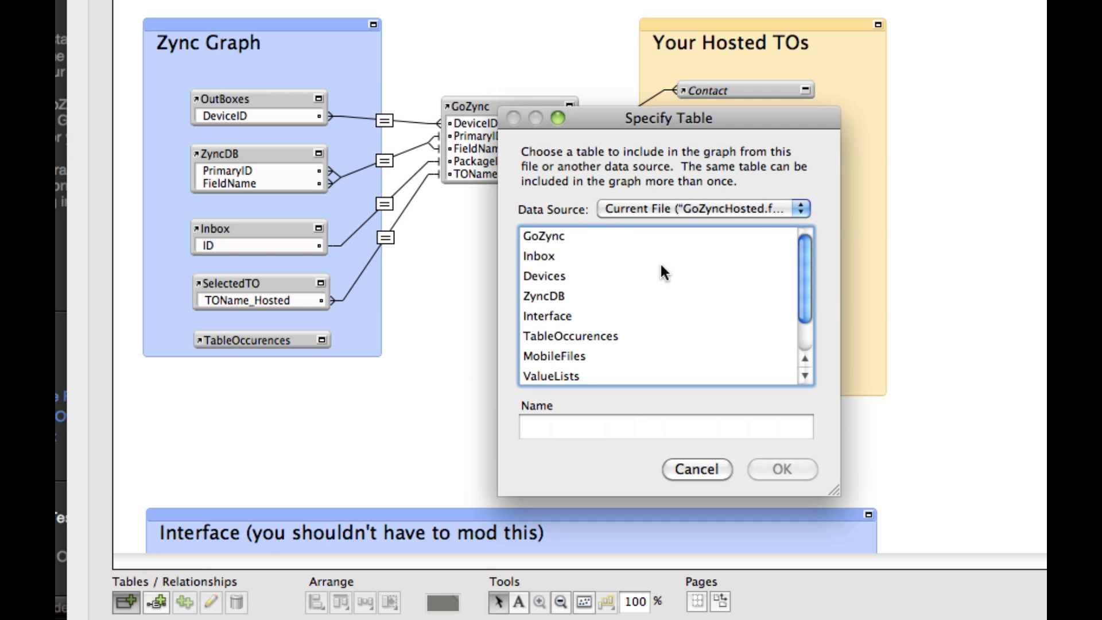
click(735, 207)
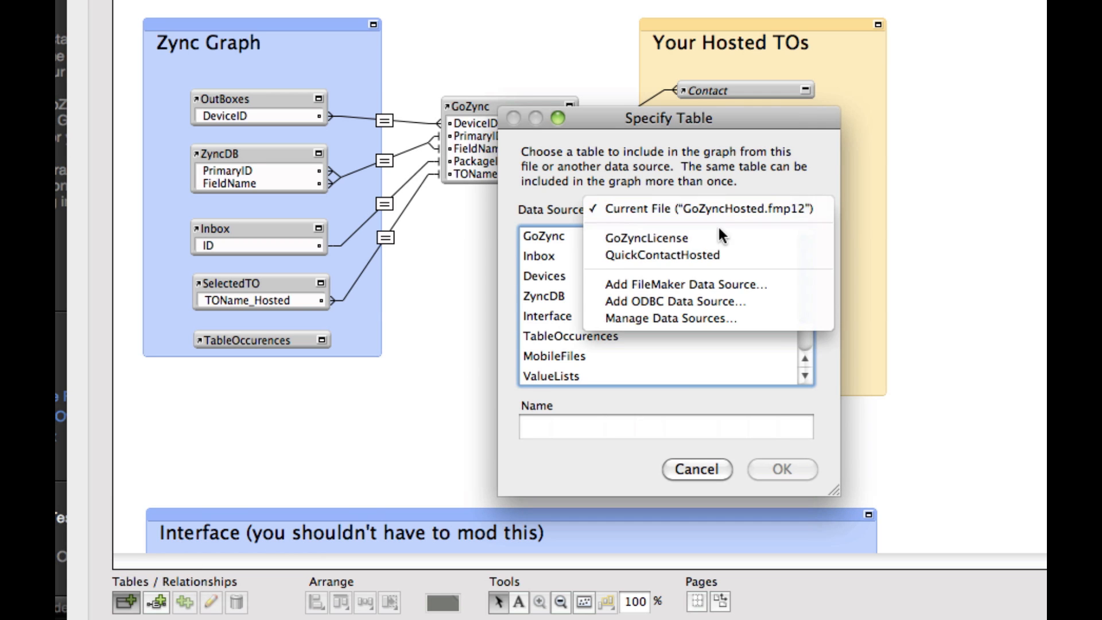
click(707, 285)
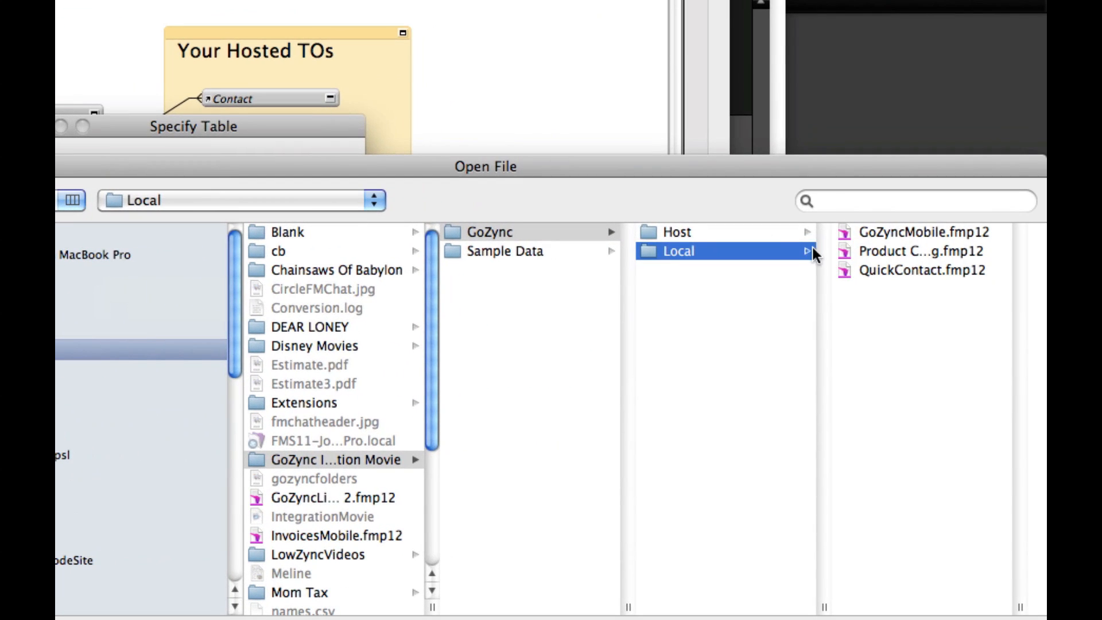
click(803, 233)
click(927, 271)
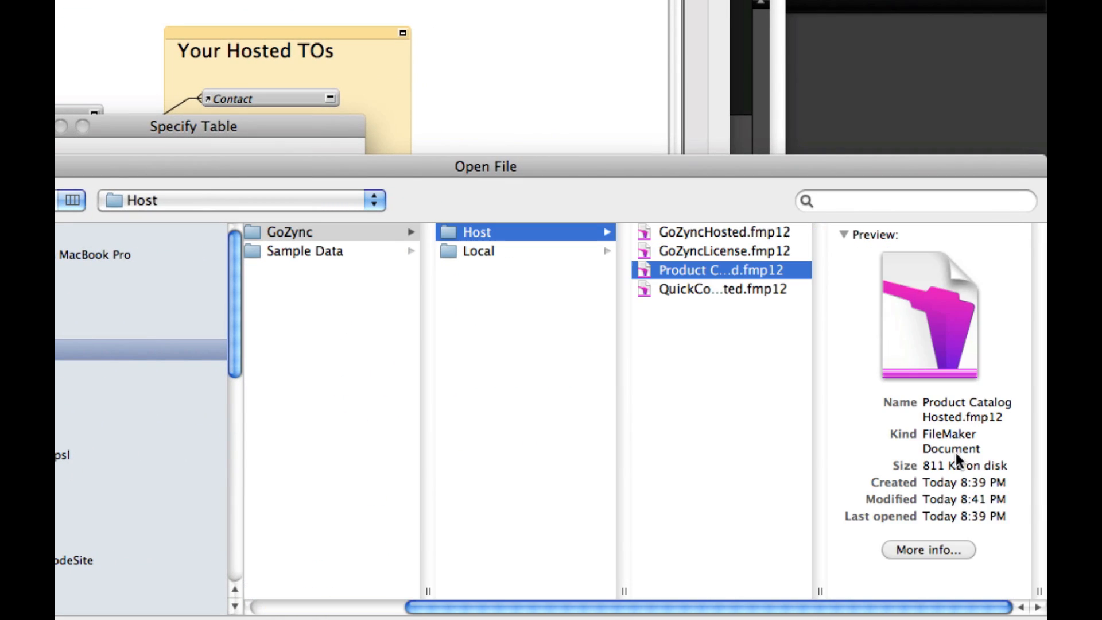
click(1002, 619)
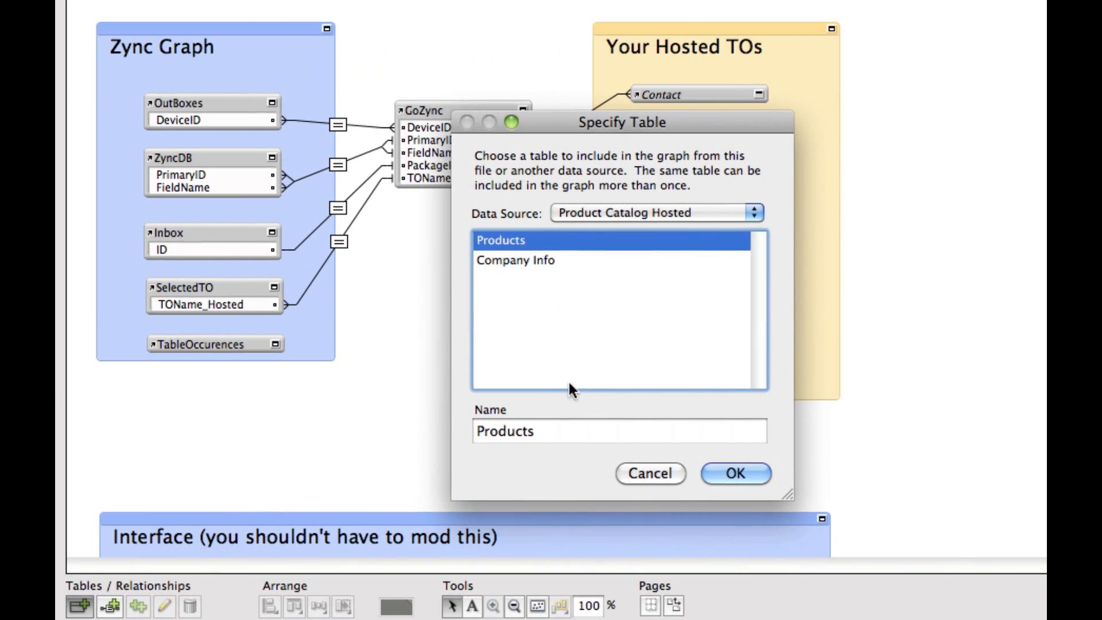
Step: Add the Products table occurrence, place it under Contact in the Your Hosted TOs group, and save the database changes
click(522, 433)
click(735, 474)
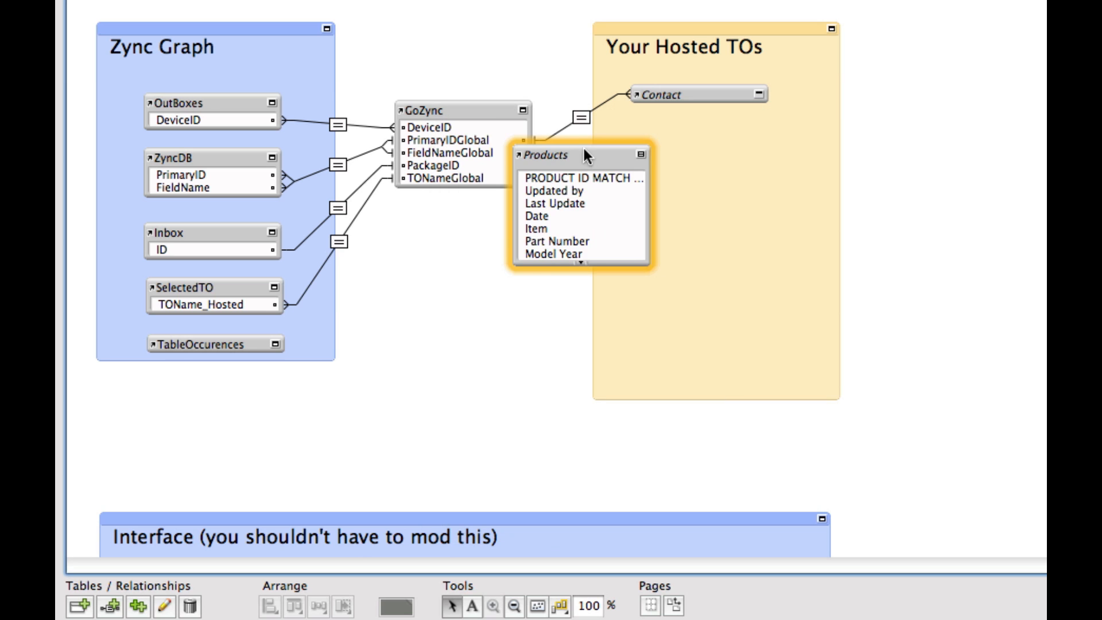
drag(584, 148, 701, 125)
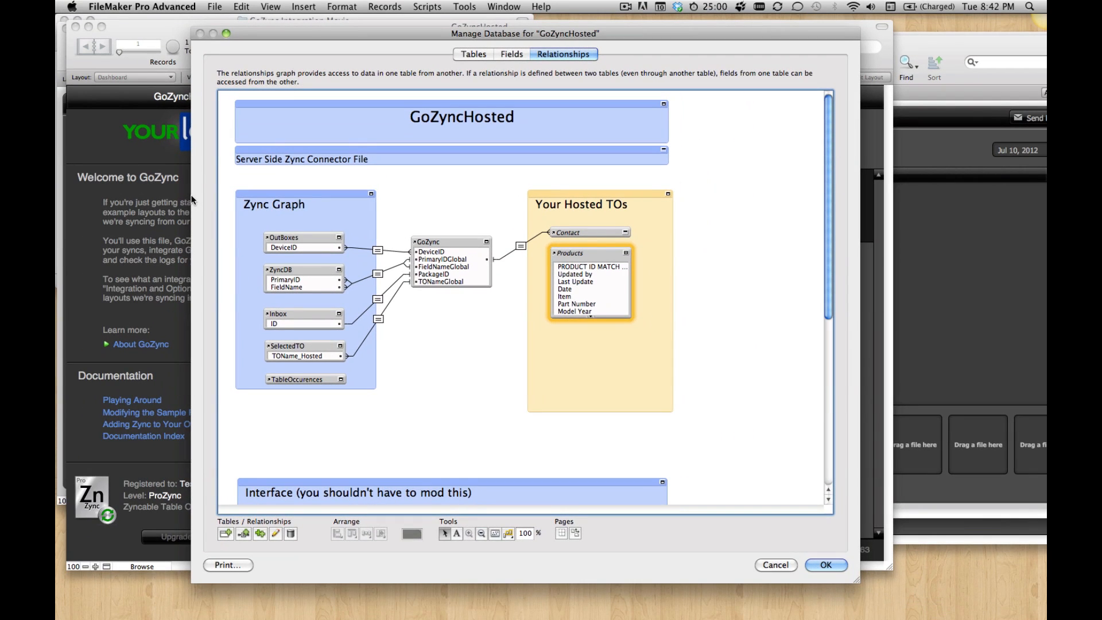
click(812, 563)
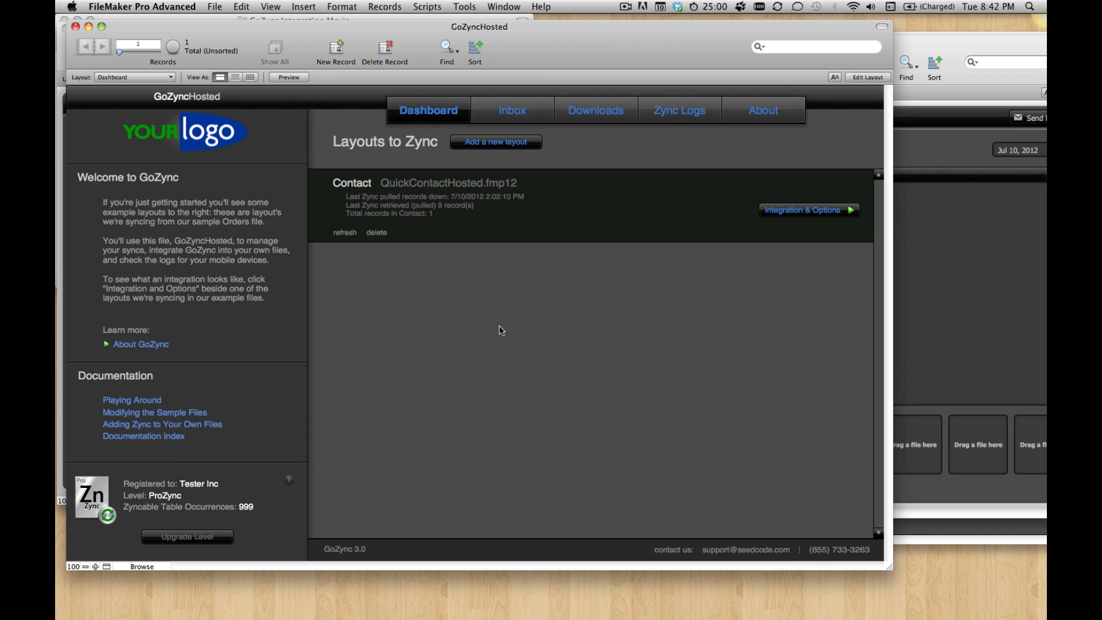
Step: In GoZyncHosted, create a blank layout named Products showing records from Products, and return to the Dashboard layout
key(super+l)
click(395, 6)
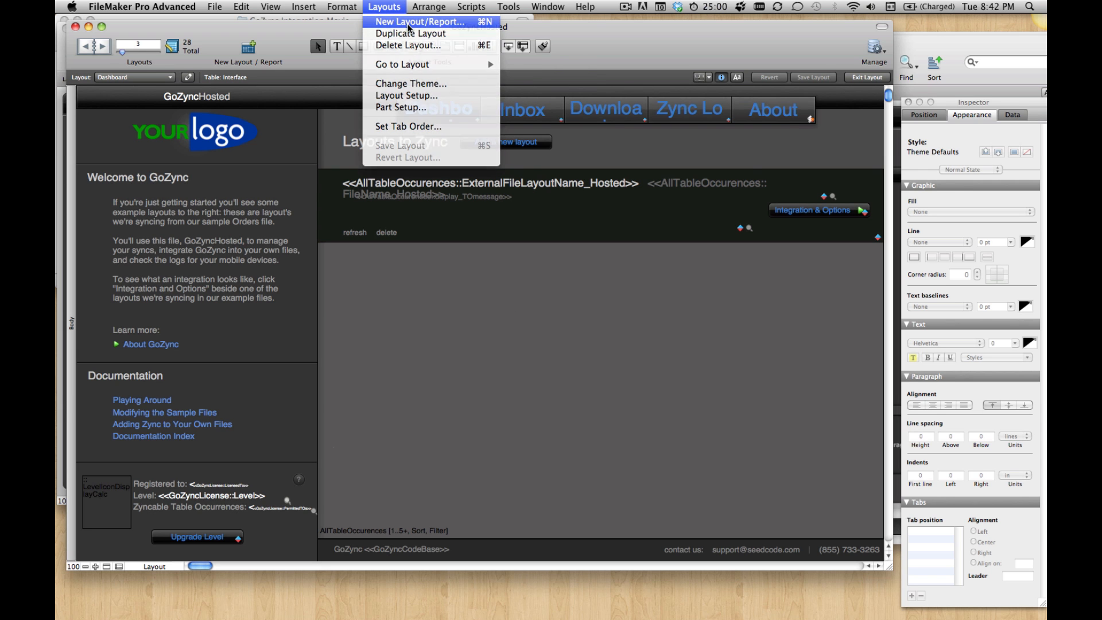
click(413, 21)
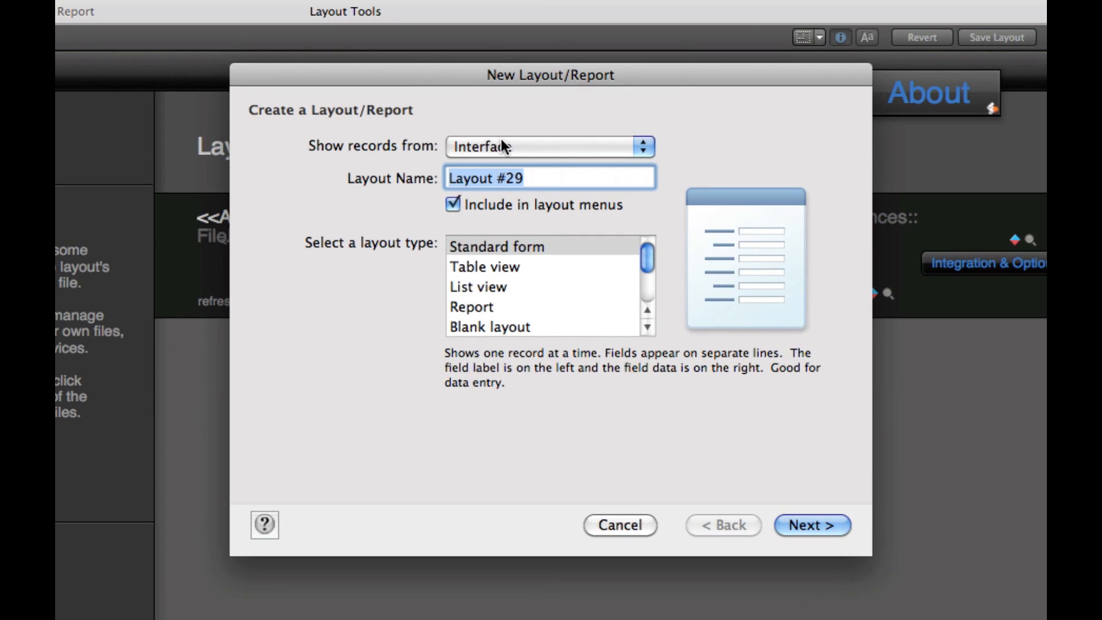
click(501, 139)
click(500, 255)
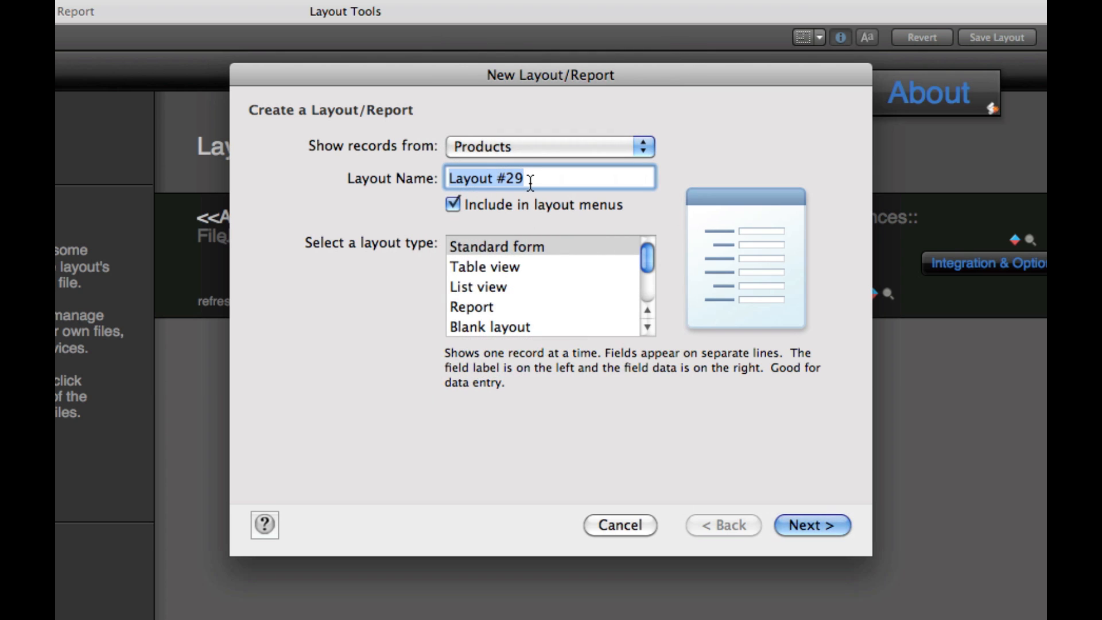
text(Produ)
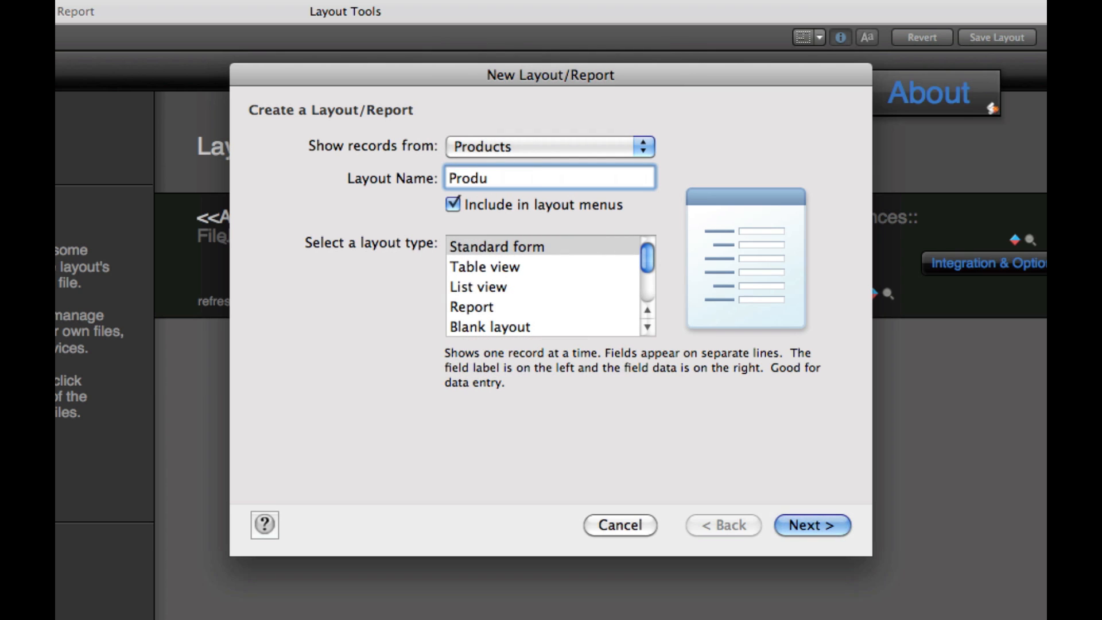
text(cts)
click(622, 326)
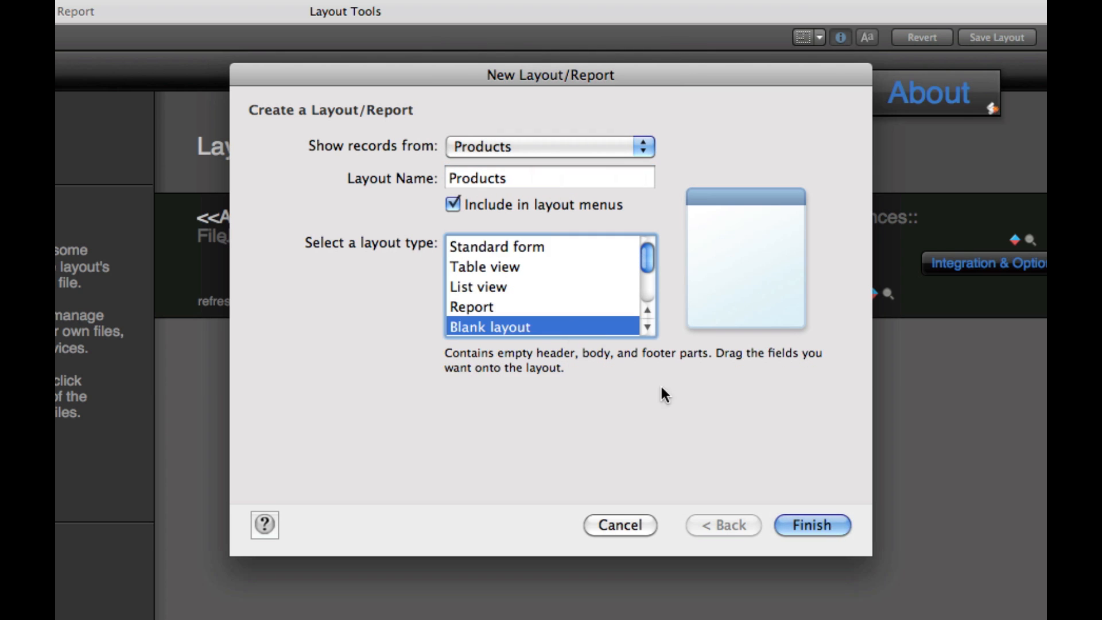
click(812, 528)
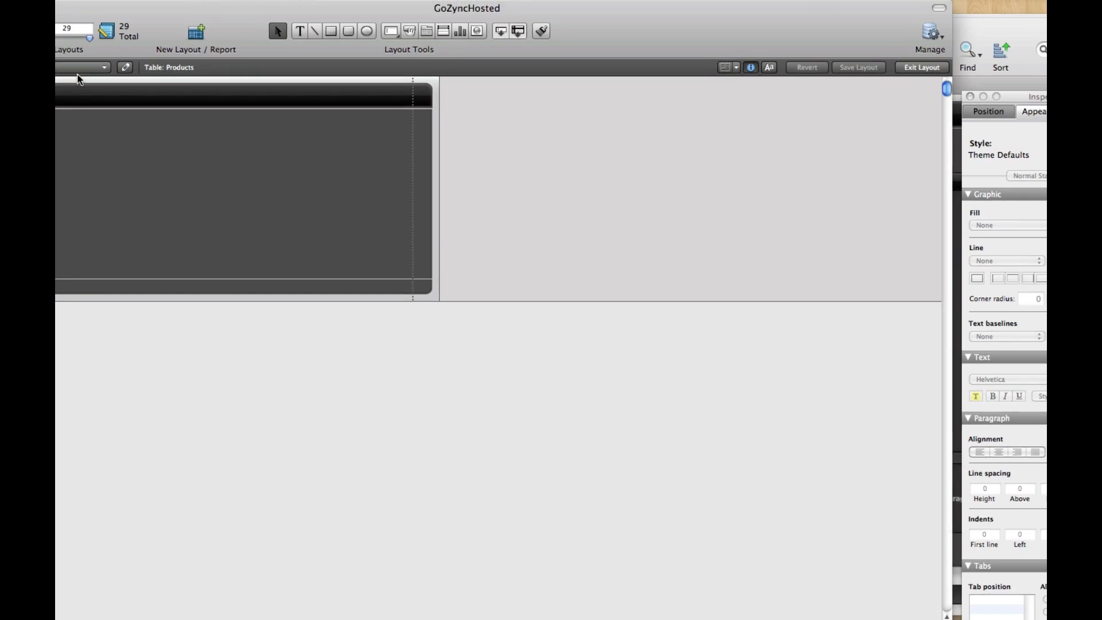
click(79, 70)
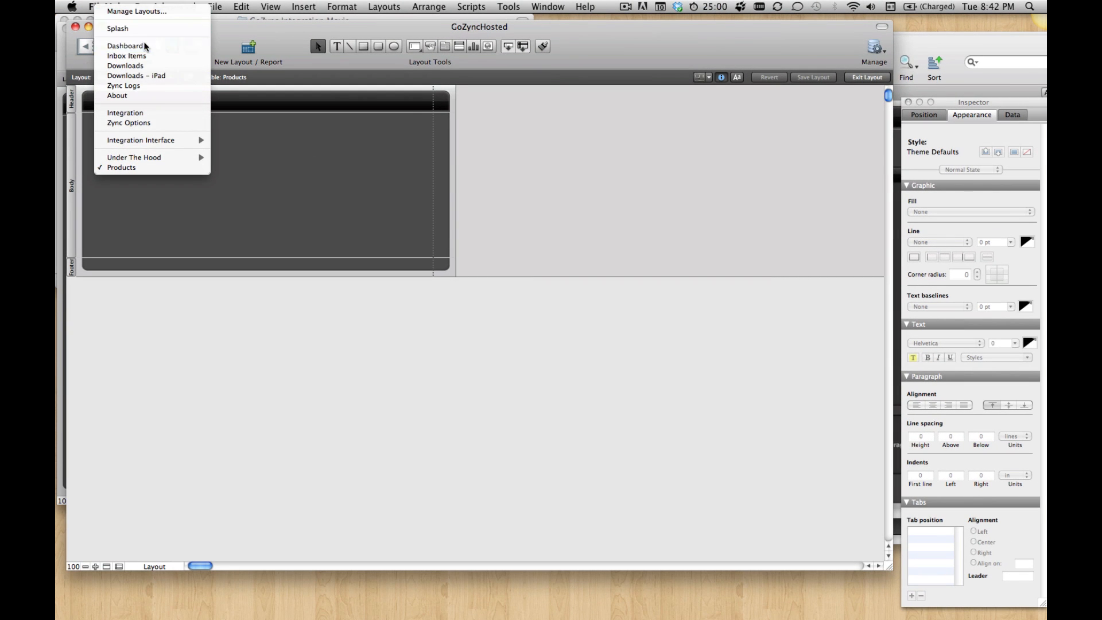
click(125, 46)
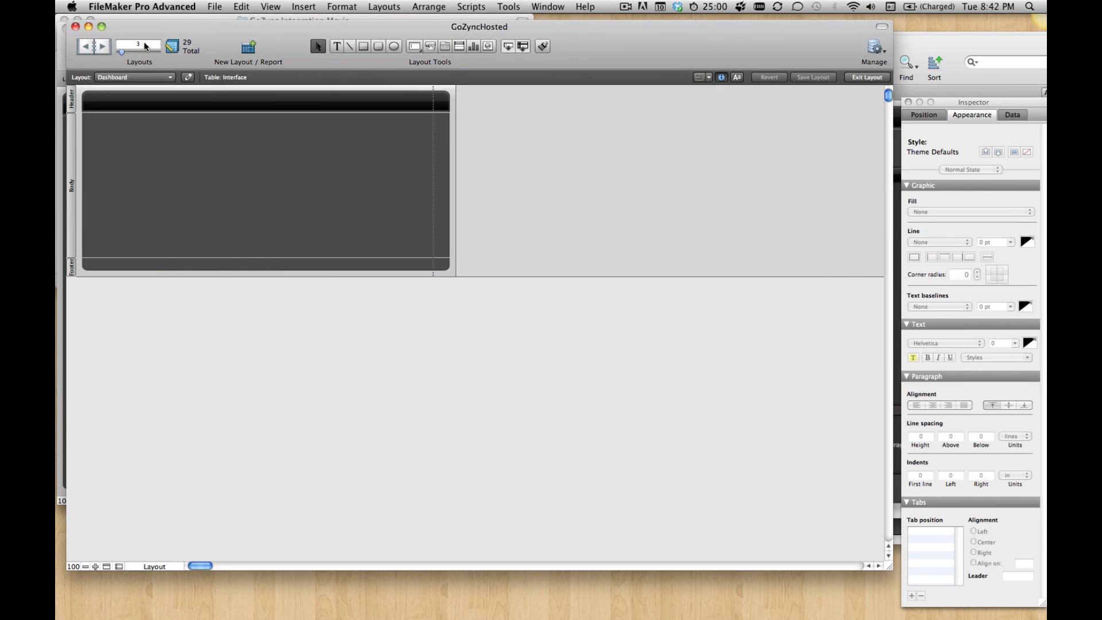
Step: In GoZyncMobile's relationships graph, add the Products table occurrence from the Product Catalog data source under Contact in Your Mobile TOs, and save
click(917, 40)
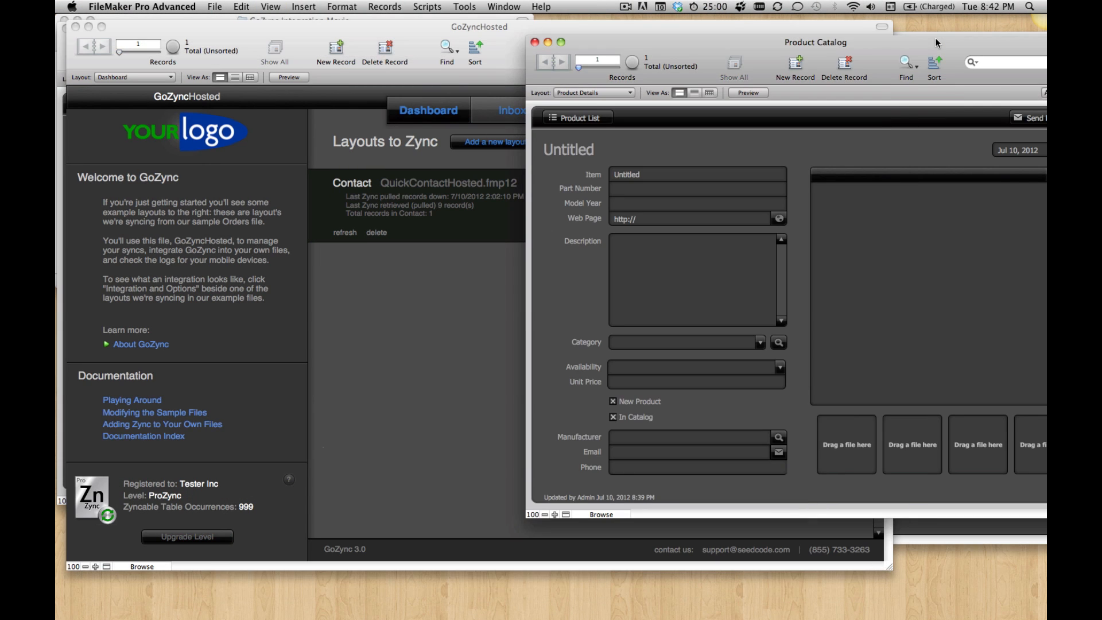
drag(931, 44, 944, 105)
click(926, 40)
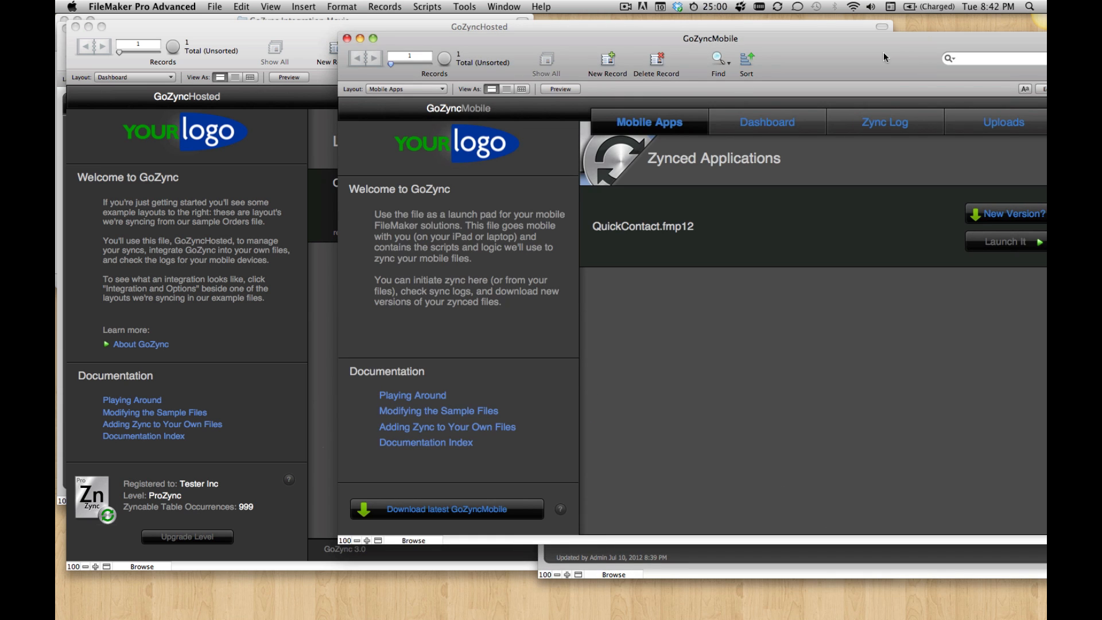
key(super+shift+d)
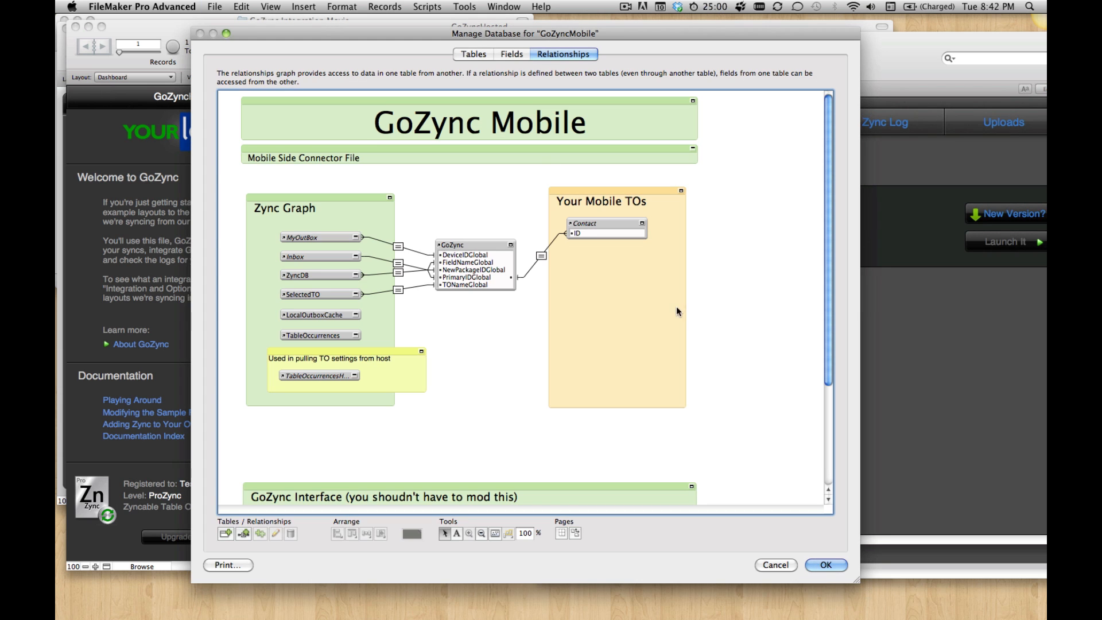
click(225, 533)
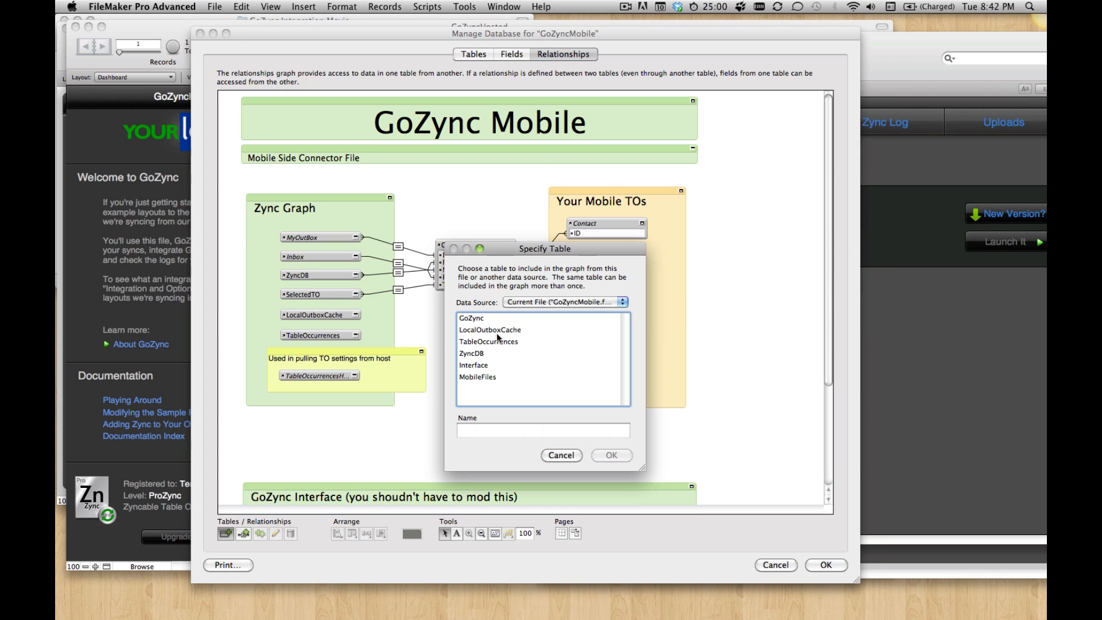
click(550, 295)
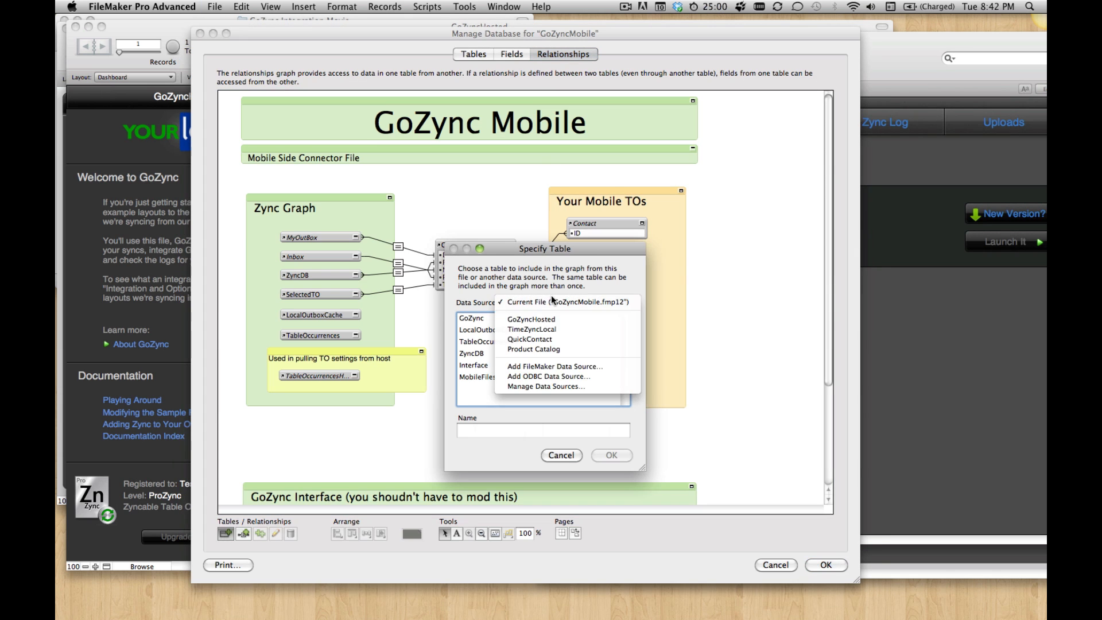
click(549, 350)
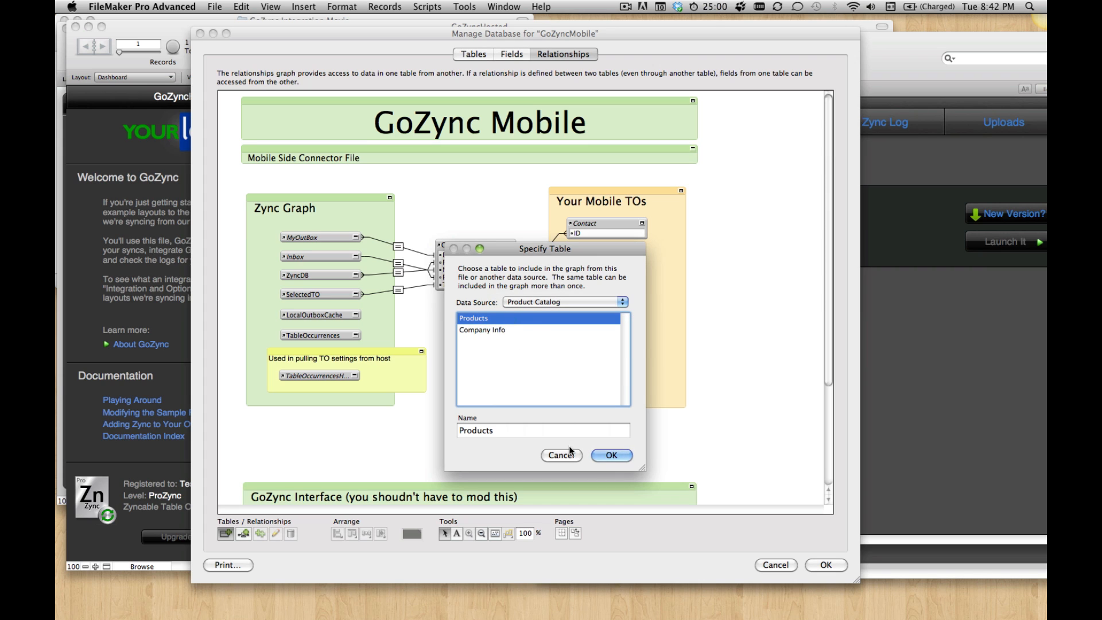
click(611, 458)
drag(528, 268, 587, 264)
click(824, 564)
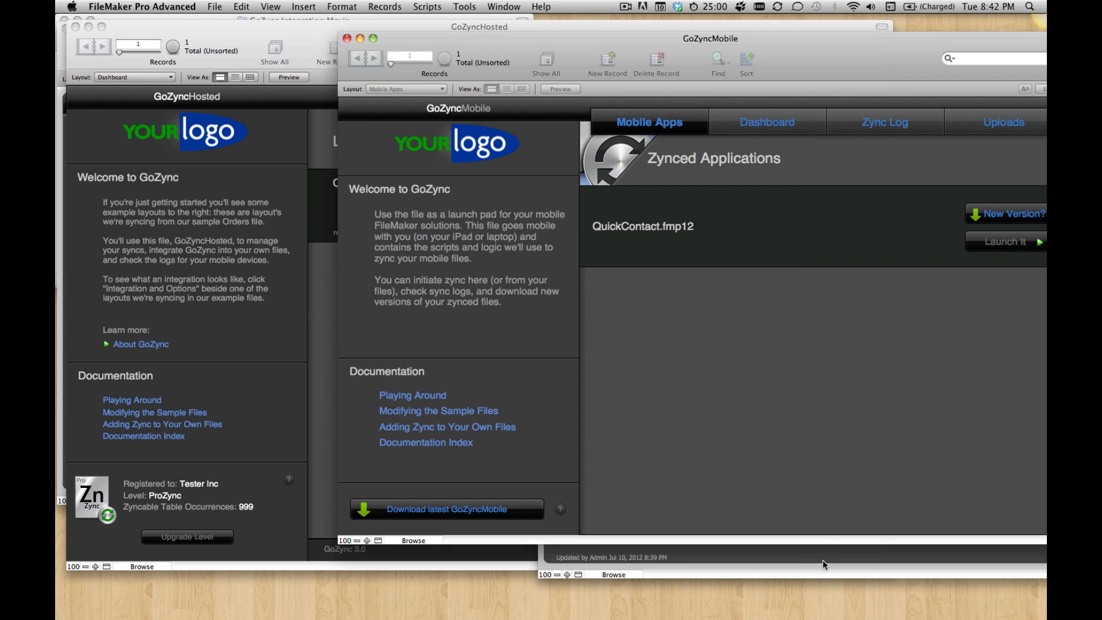
Step: In GoZyncMobile, create a blank layout named Products showing records from Products, and return to the Mobile Apps layout in Browse mode
key(super+l)
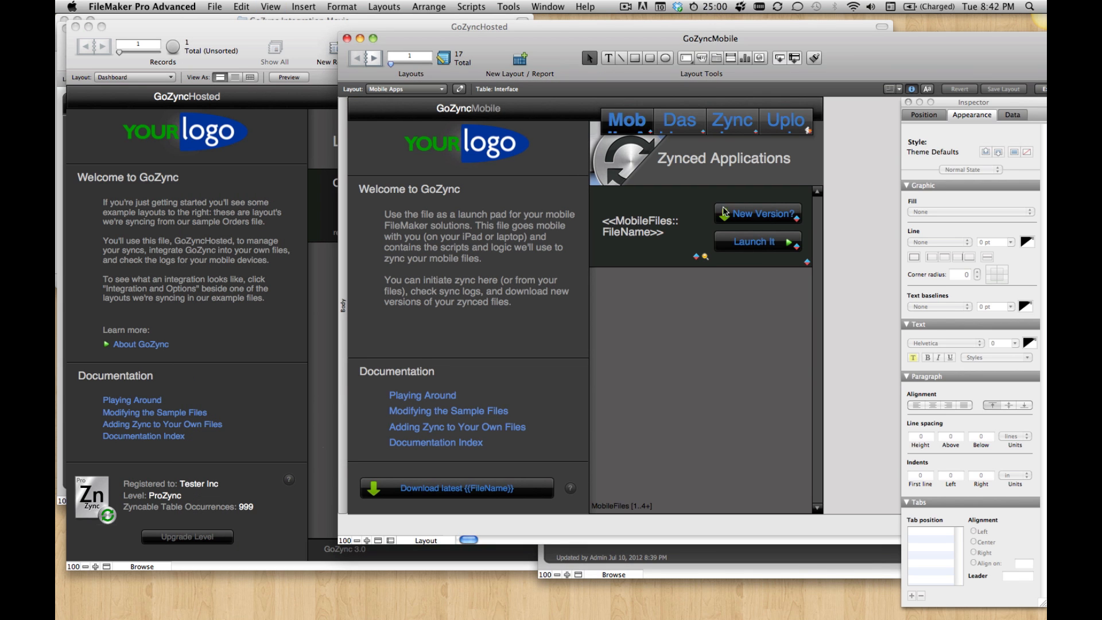
click(373, 6)
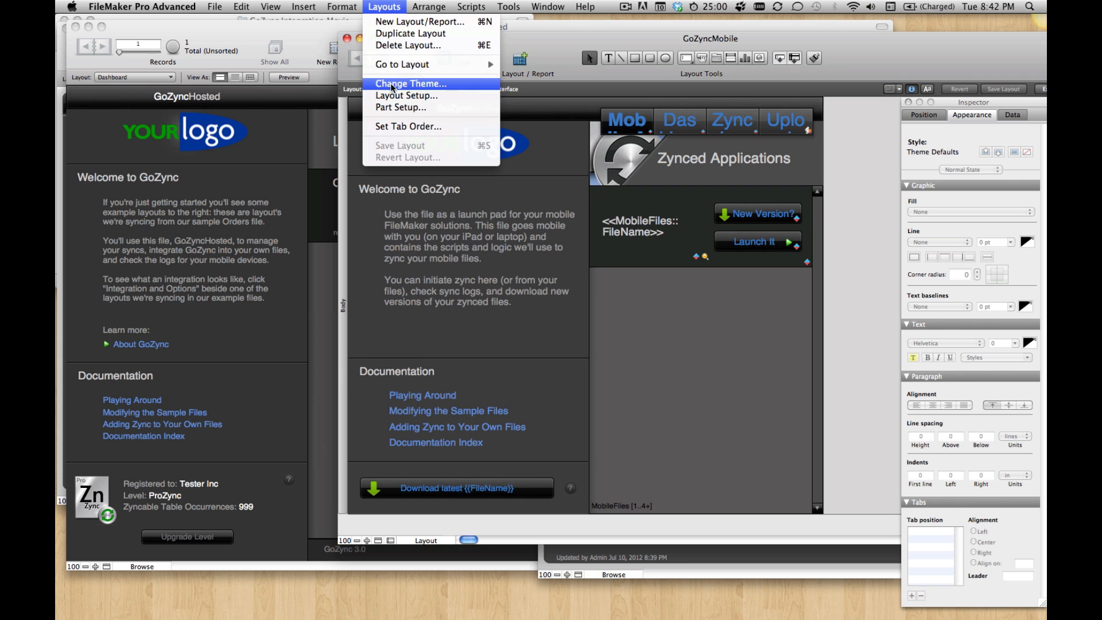
click(404, 24)
click(564, 144)
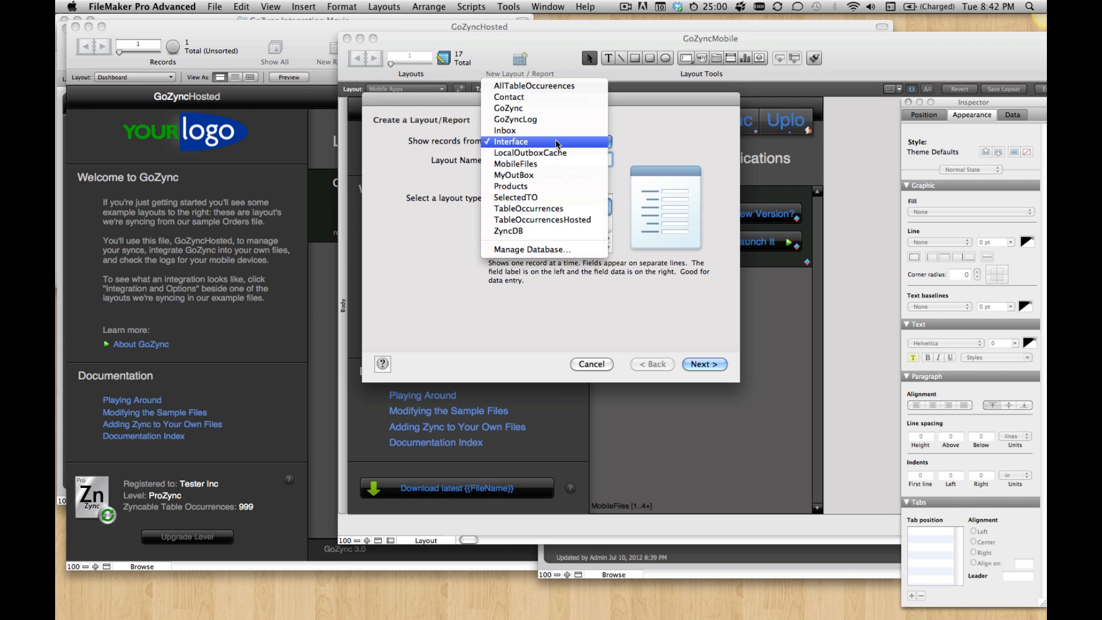
click(554, 185)
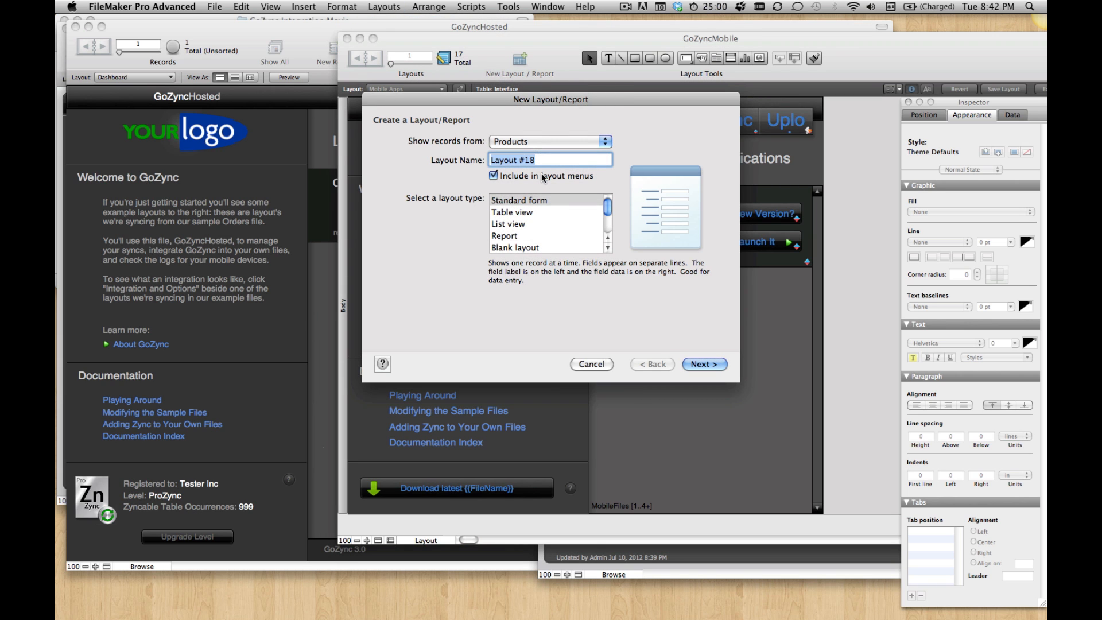
text(Products)
click(565, 249)
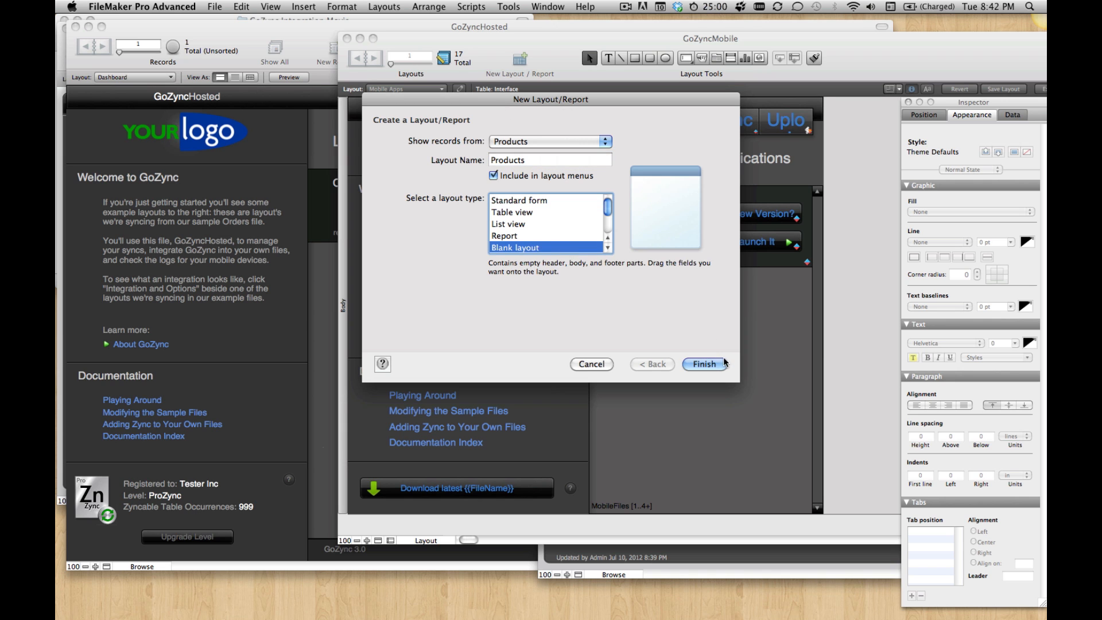
key(Return)
click(398, 89)
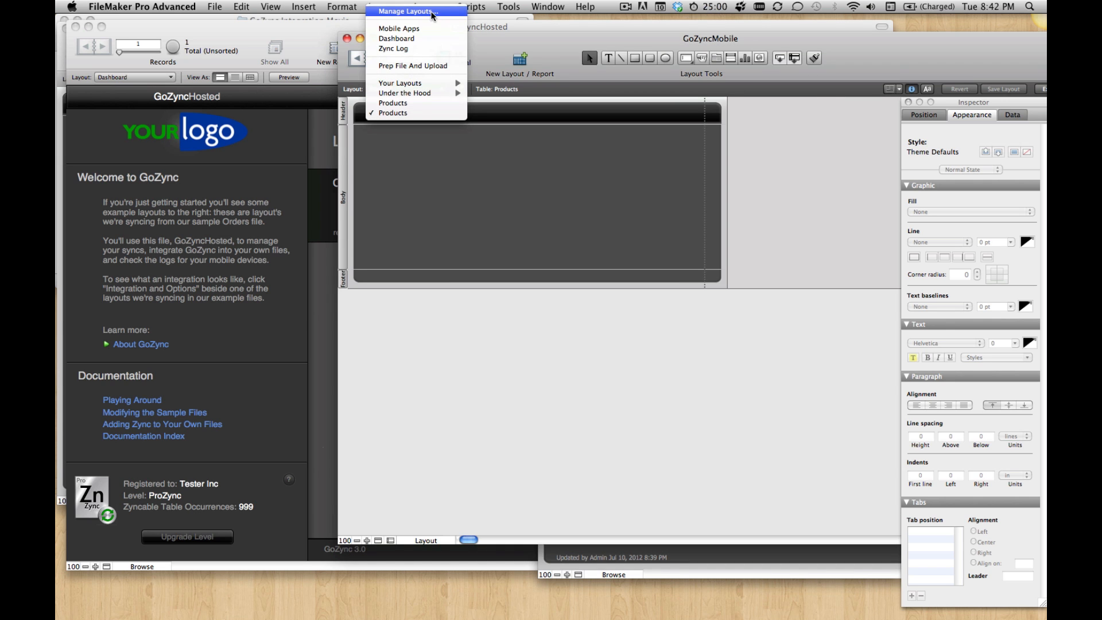
click(423, 29)
key(super+b)
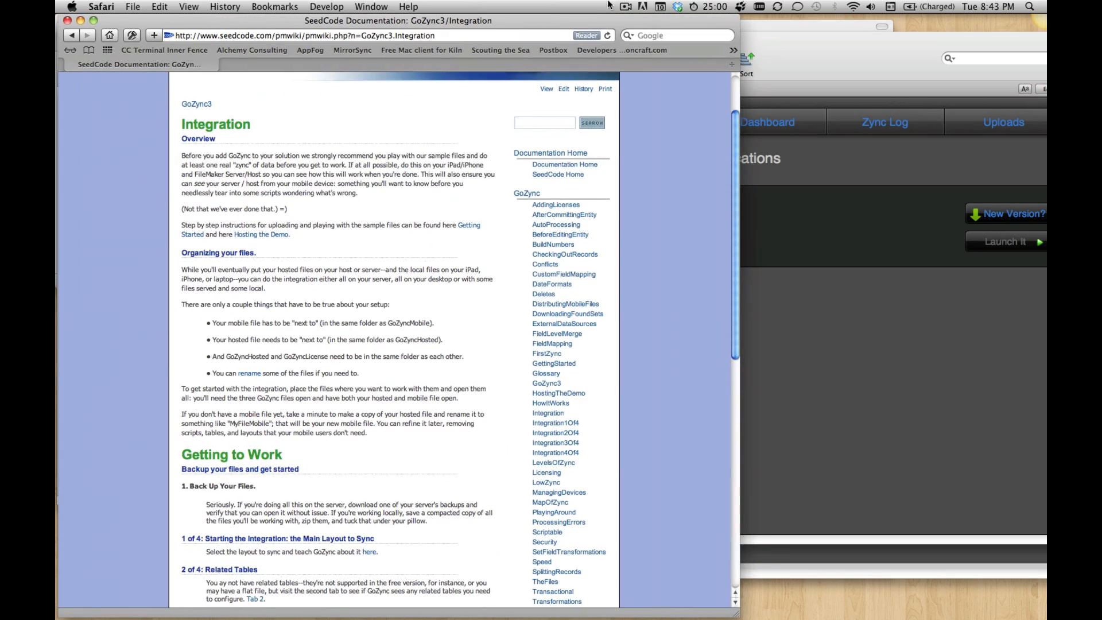
Step: In the browser, open the GoZync documentation page on integrating the main layout and review its instructions for checking the work
scroll(356, 321, down, 2)
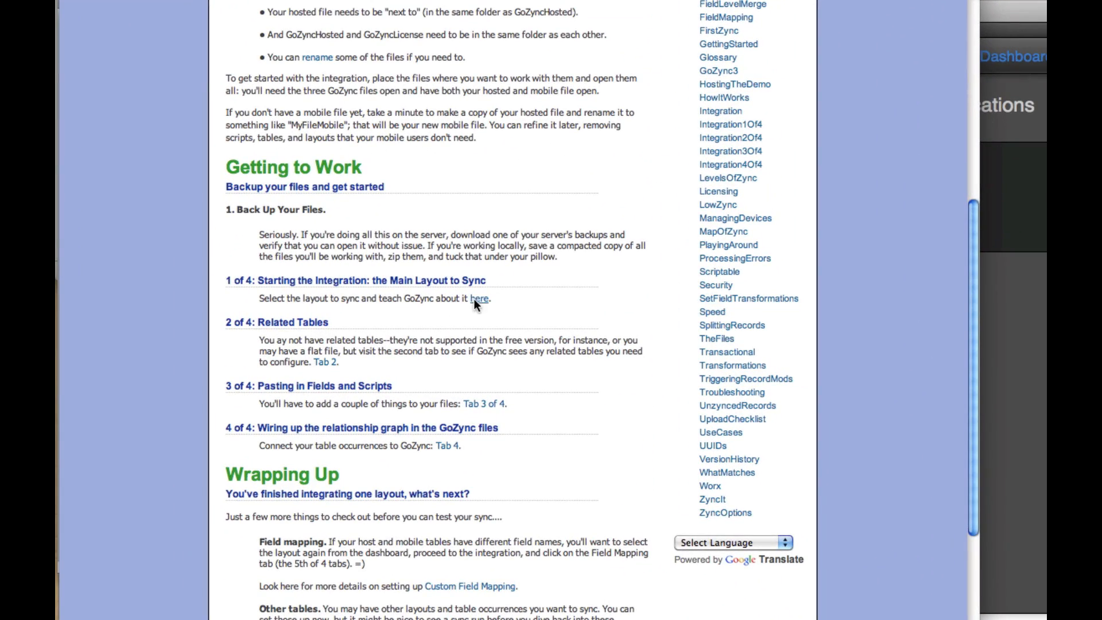
click(481, 301)
scroll(501, 250, down, 15)
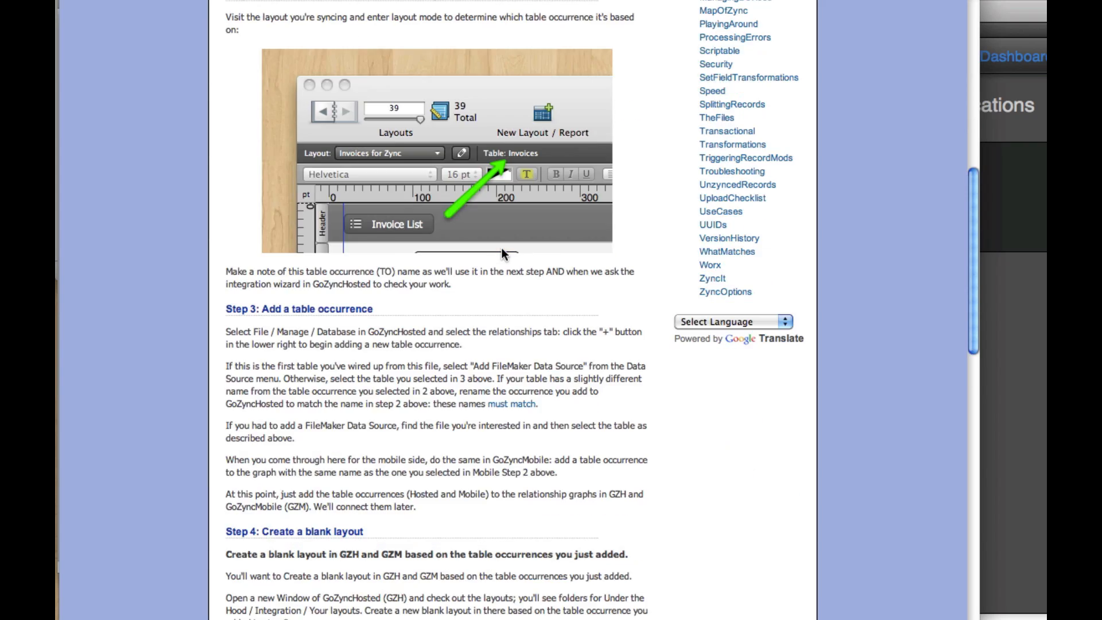
scroll(500, 247, down, 3)
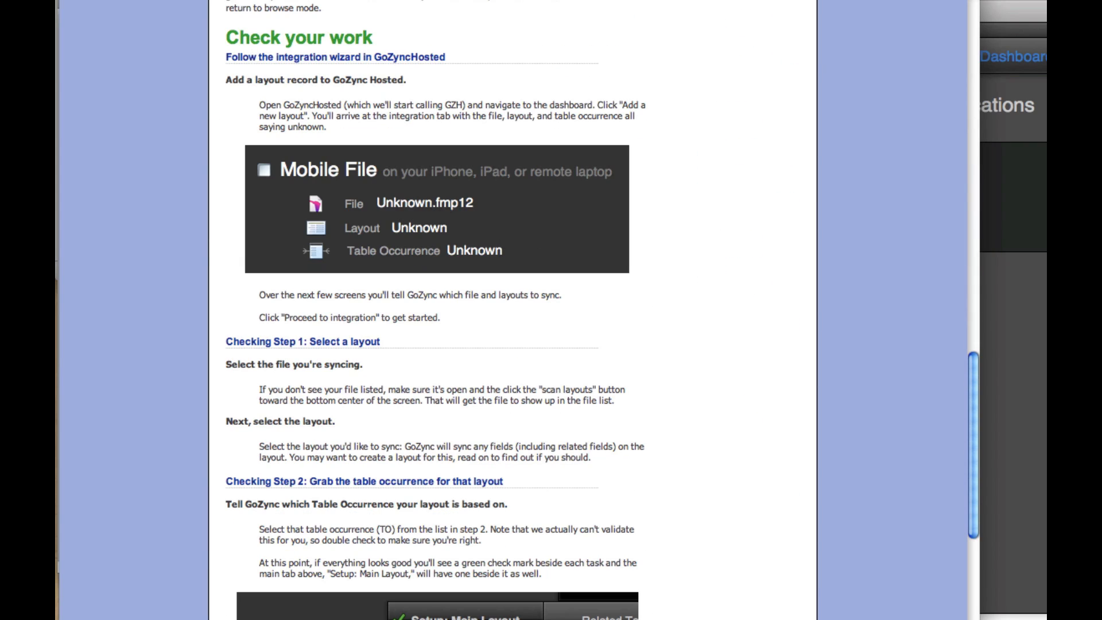
Step: Switch to GoZyncHosted in FileMaker Pro, add a new layout to Zync, and proceed to its integration setup
key(super+Tab)
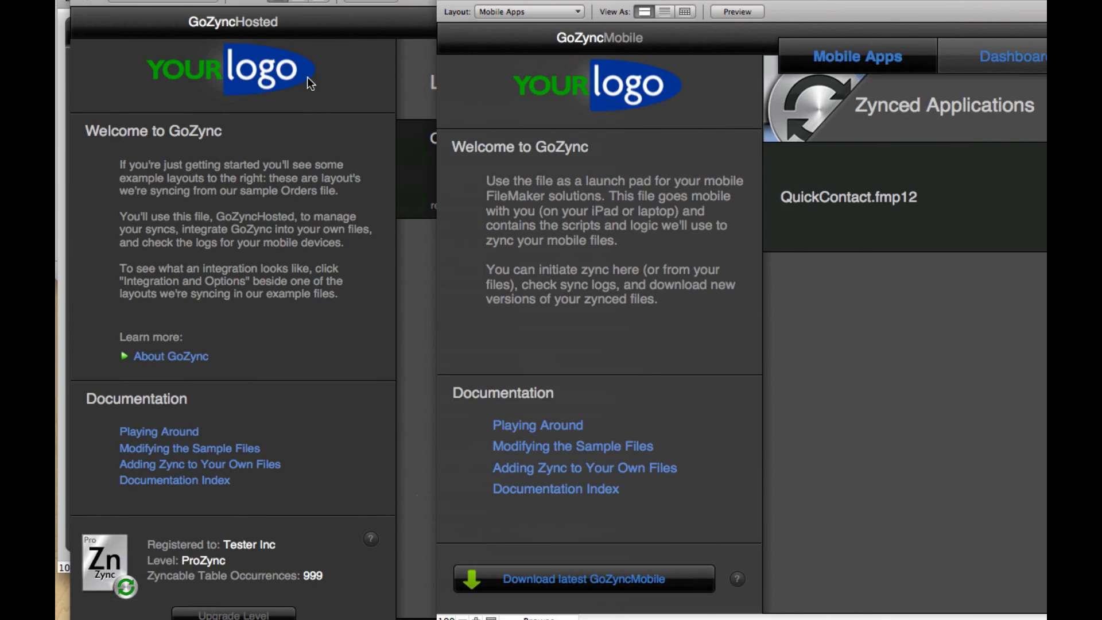
click(368, 72)
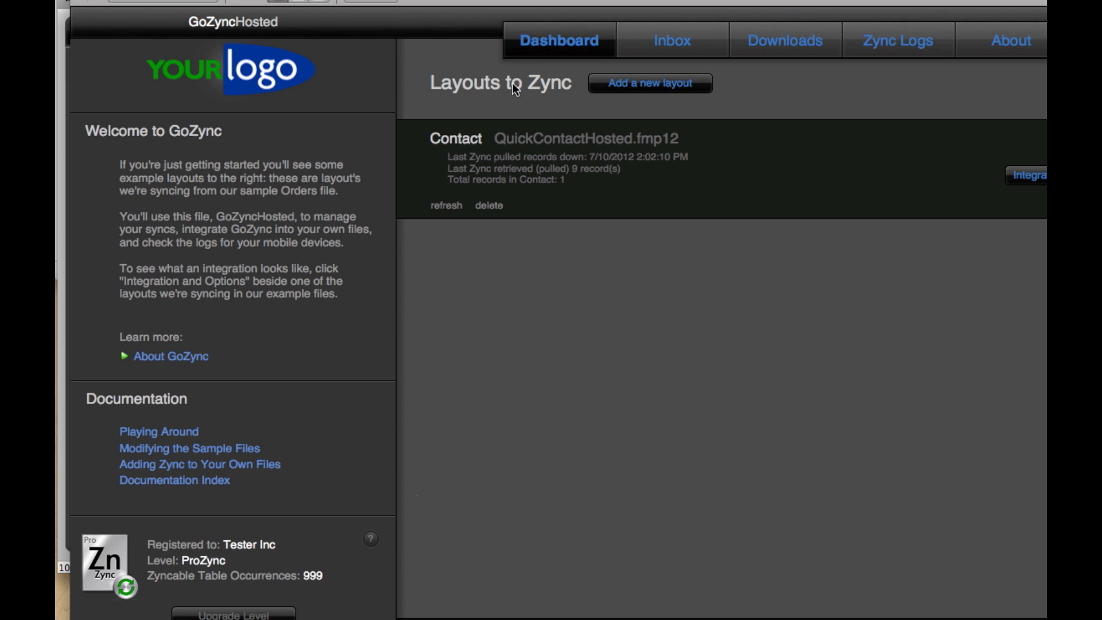
click(624, 86)
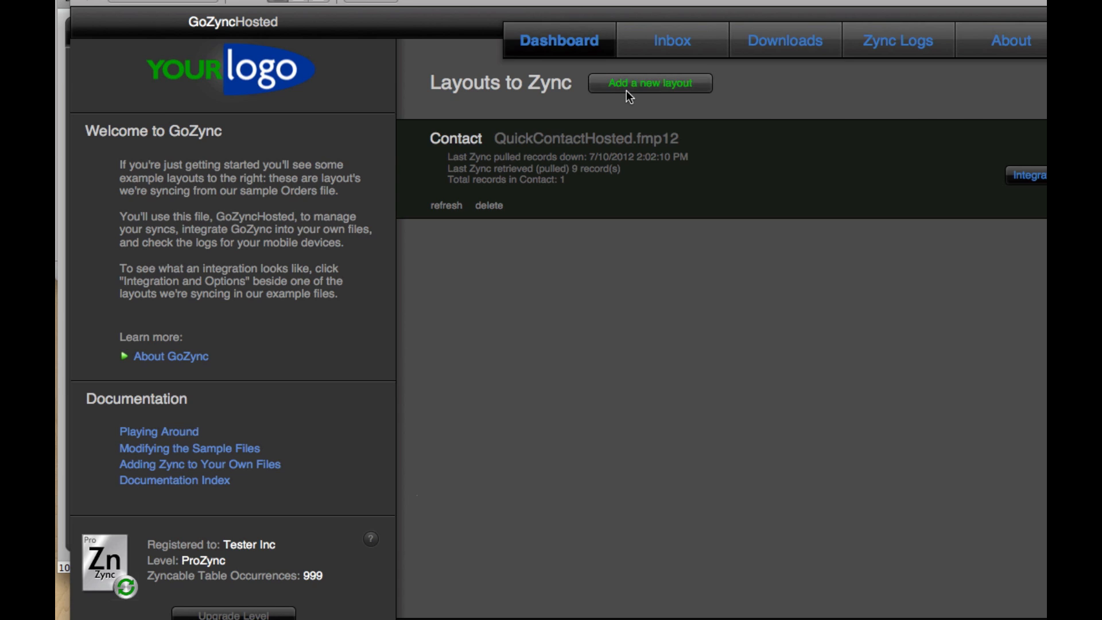
click(626, 90)
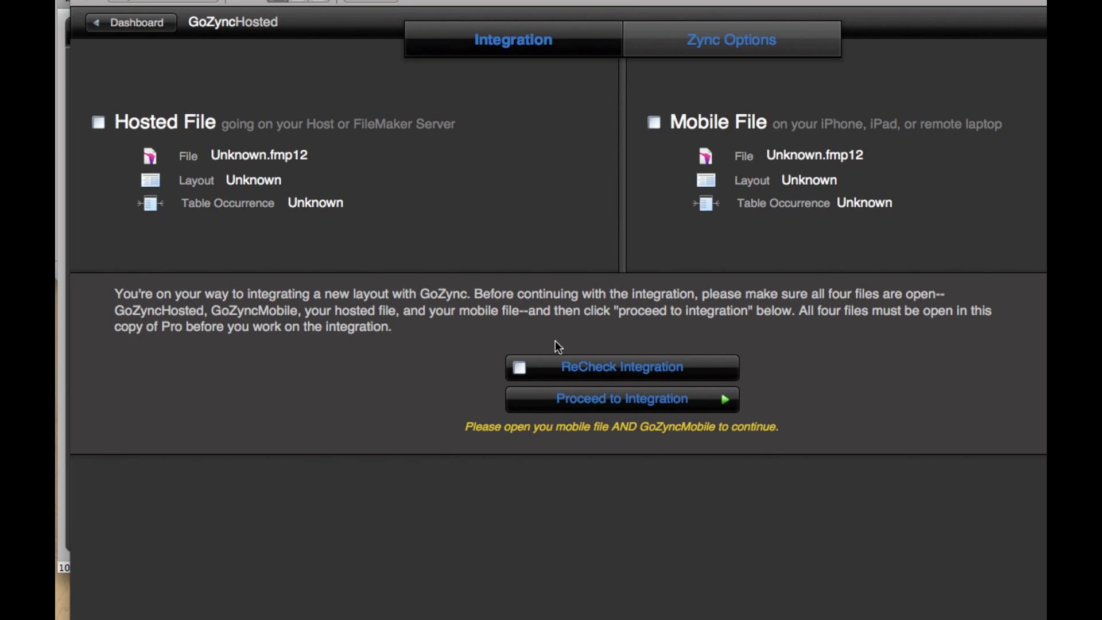
click(637, 397)
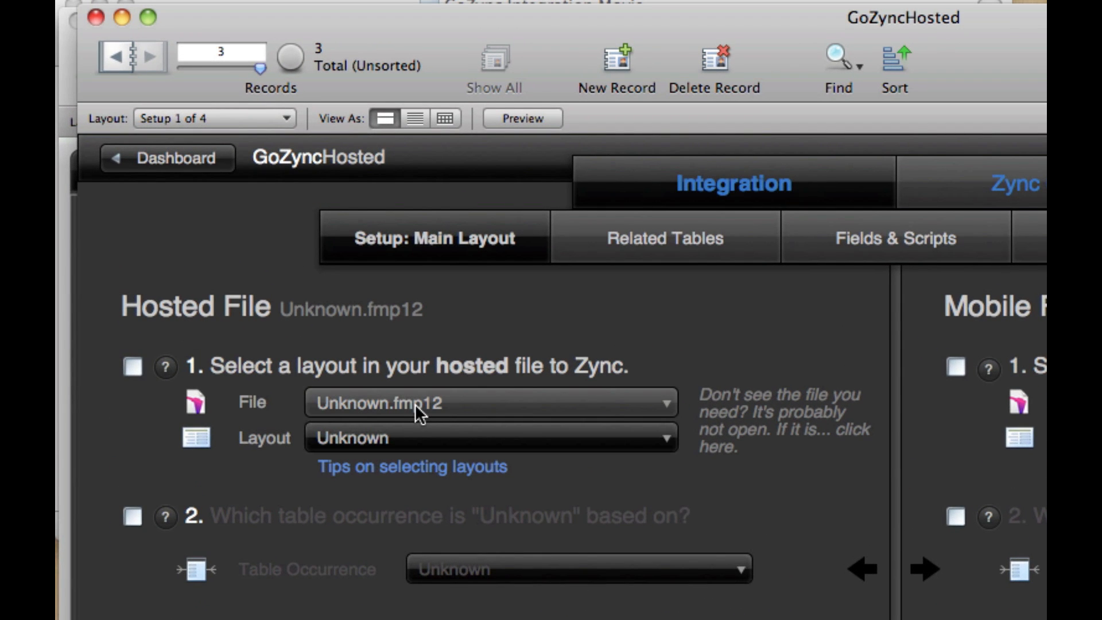
Step: For the hosted file, select Product Catalog Hosted with the Product Details layout and set its table occurrence to Products
click(415, 404)
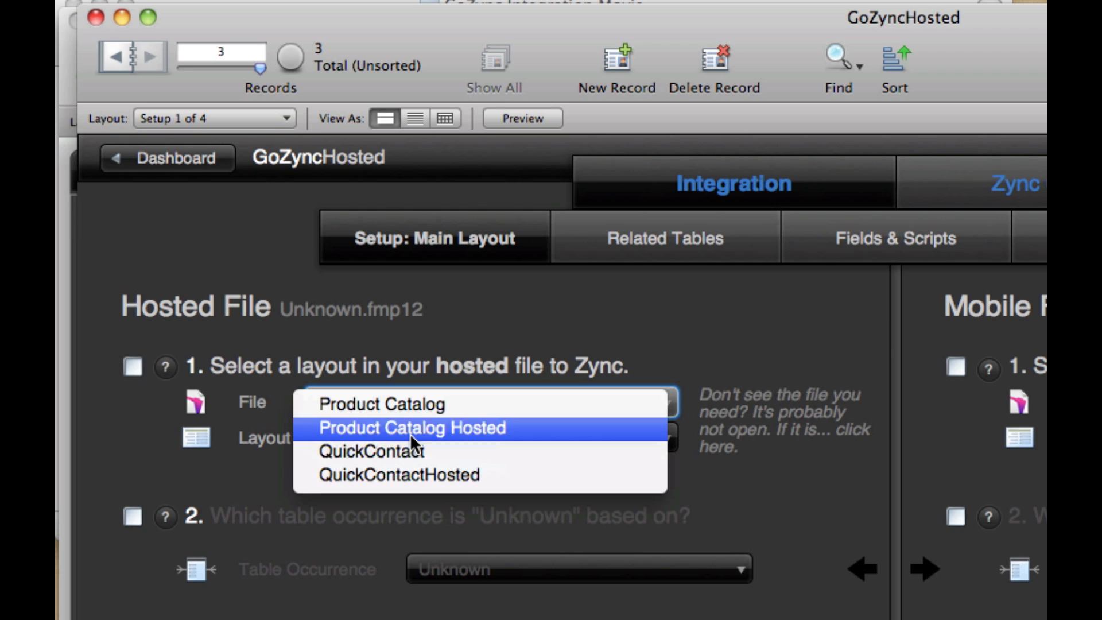
click(410, 433)
click(410, 435)
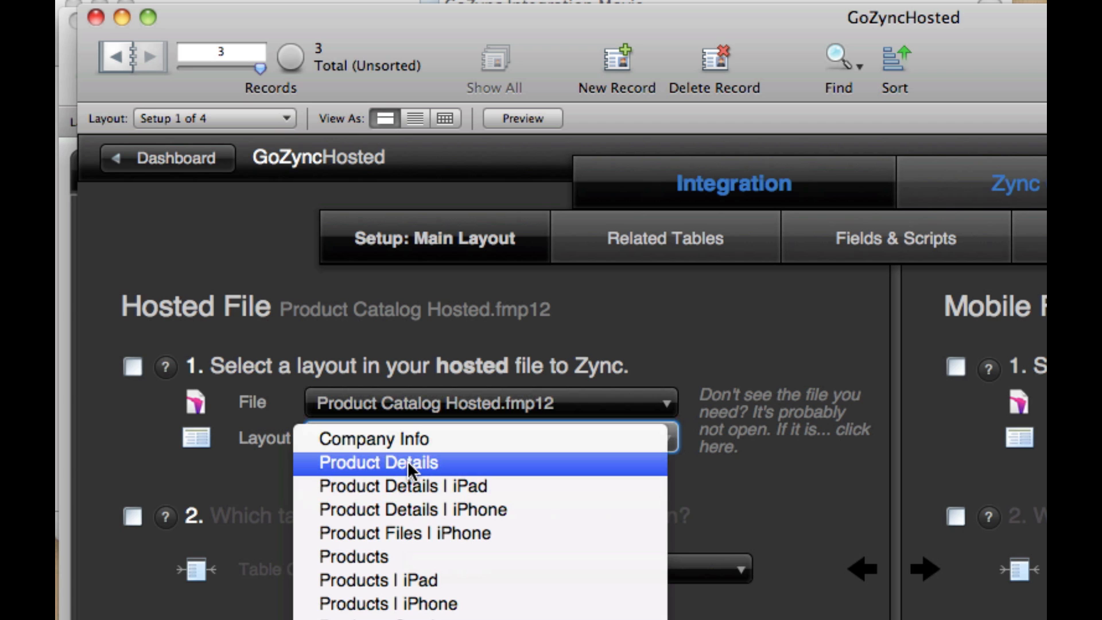
click(407, 460)
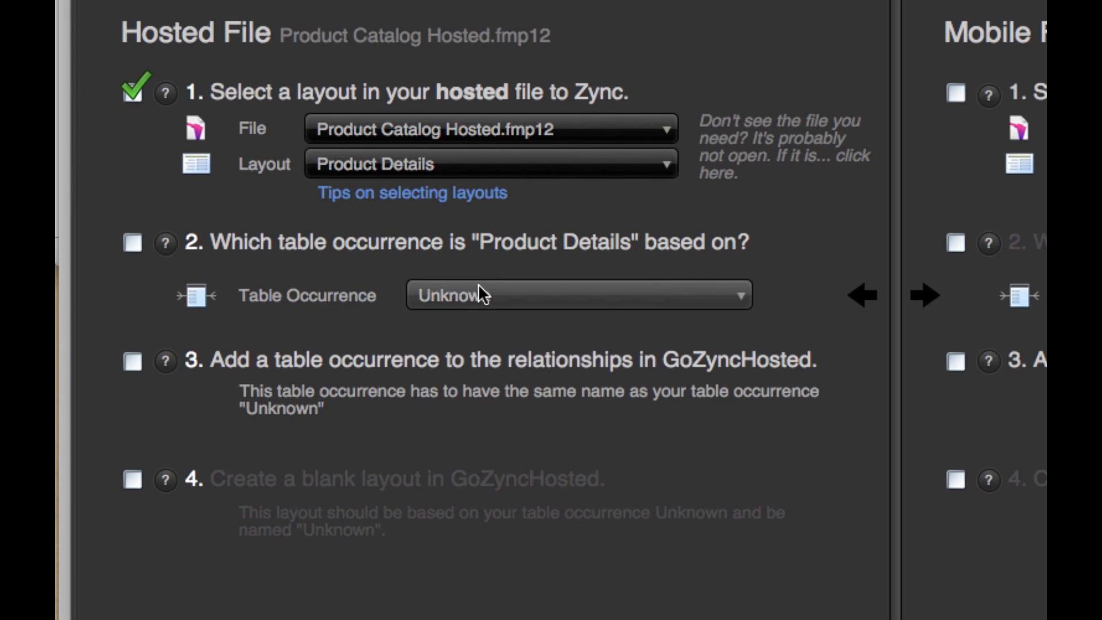
click(477, 547)
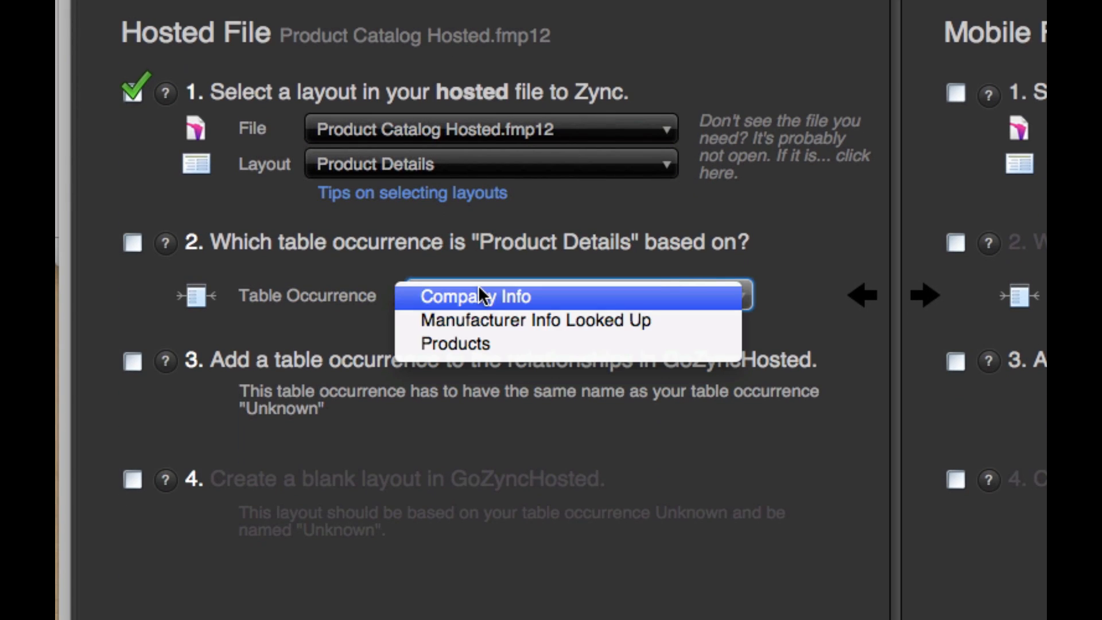
click(470, 342)
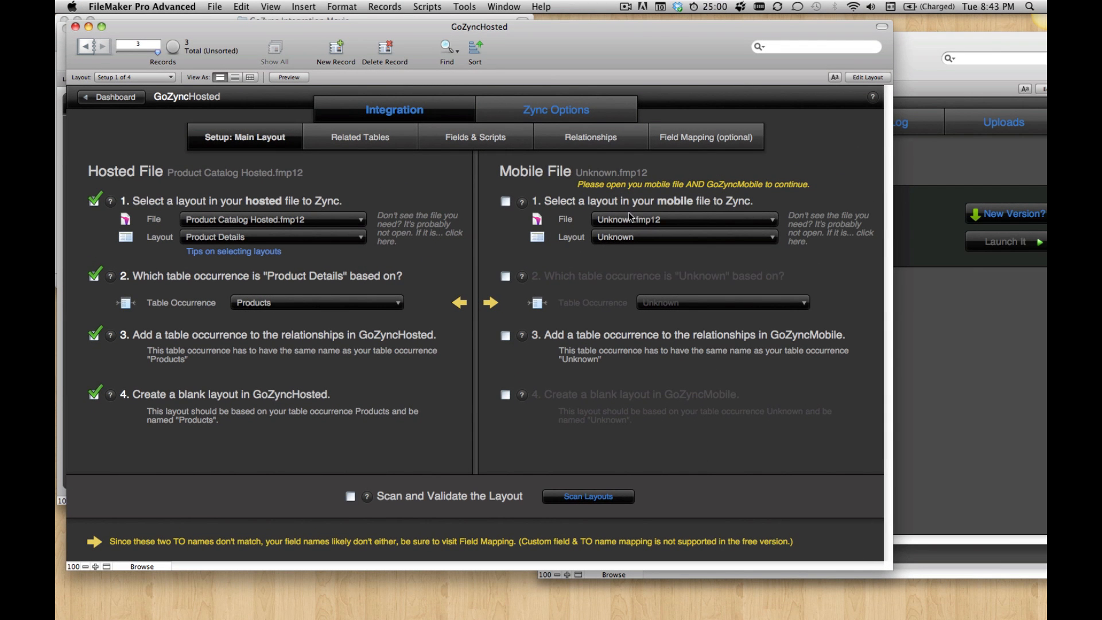
Step: For the mobile file, select Product Catalog with the Product Details layout and set its table occurrence to Products
click(630, 218)
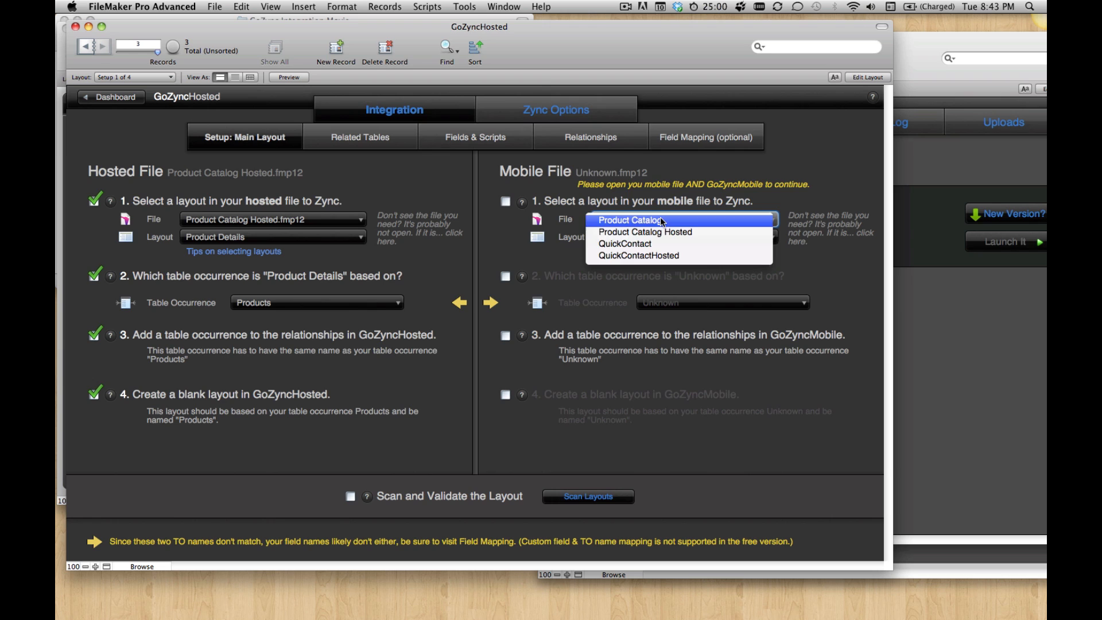
click(662, 221)
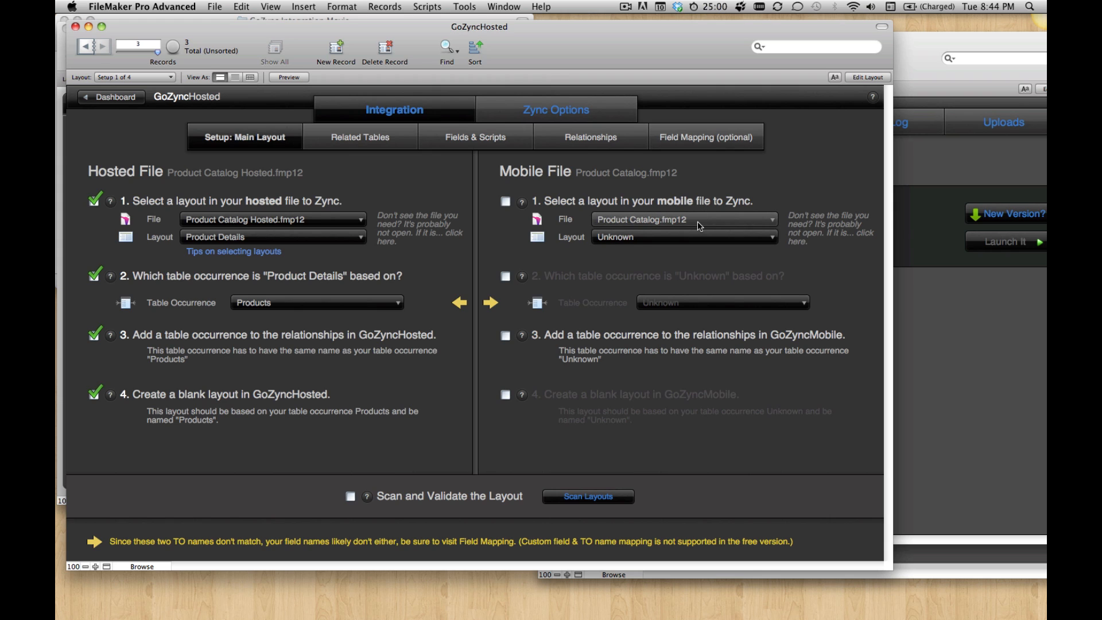
click(670, 237)
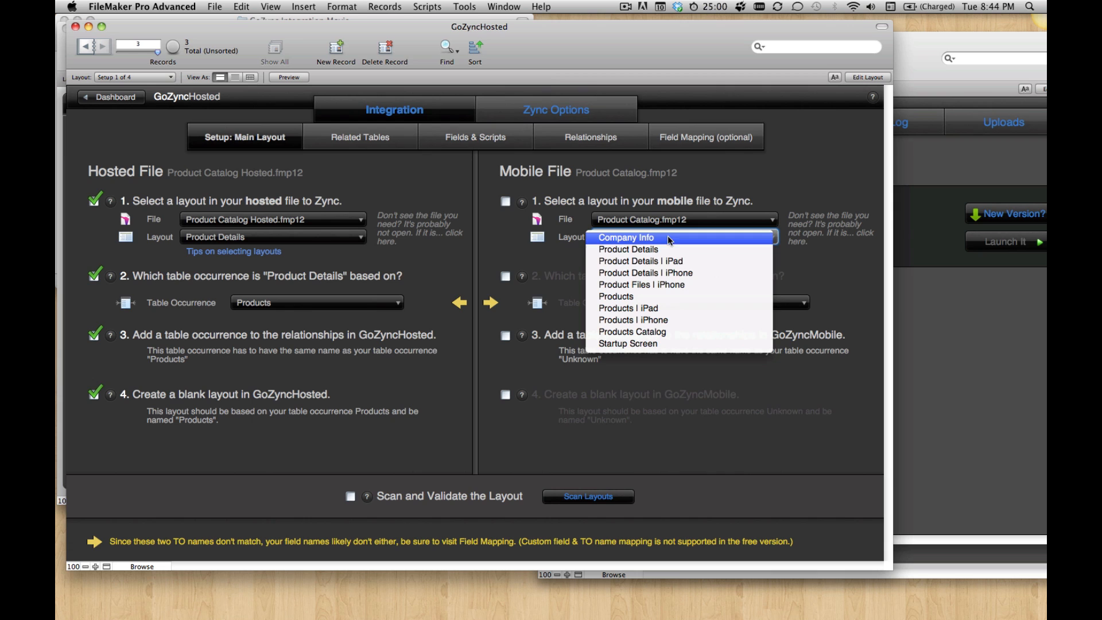
click(666, 254)
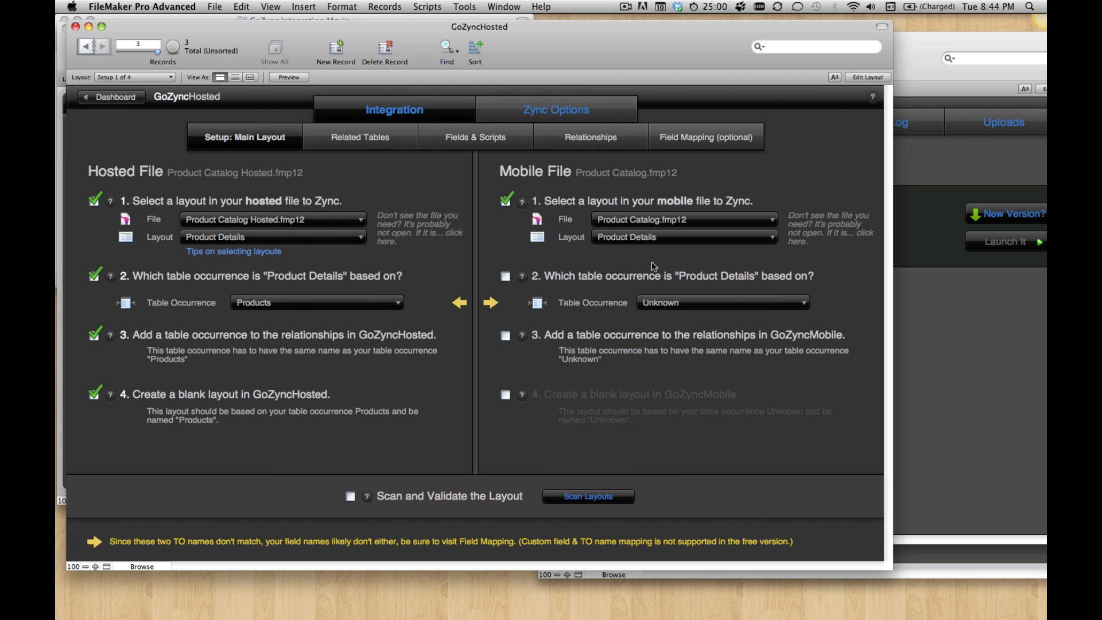
click(690, 303)
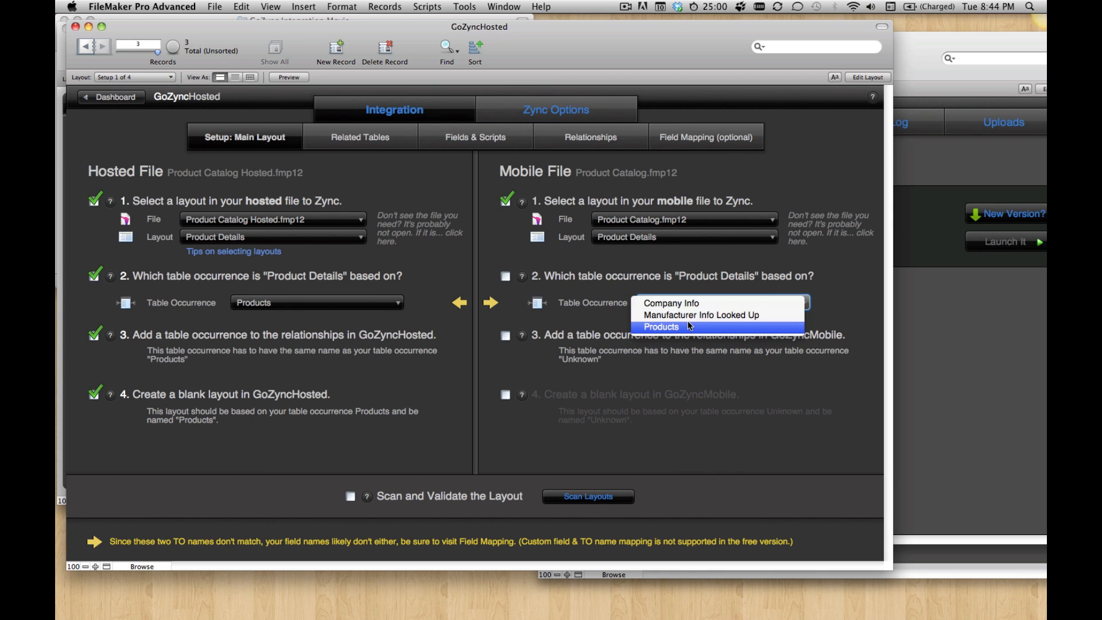
click(689, 326)
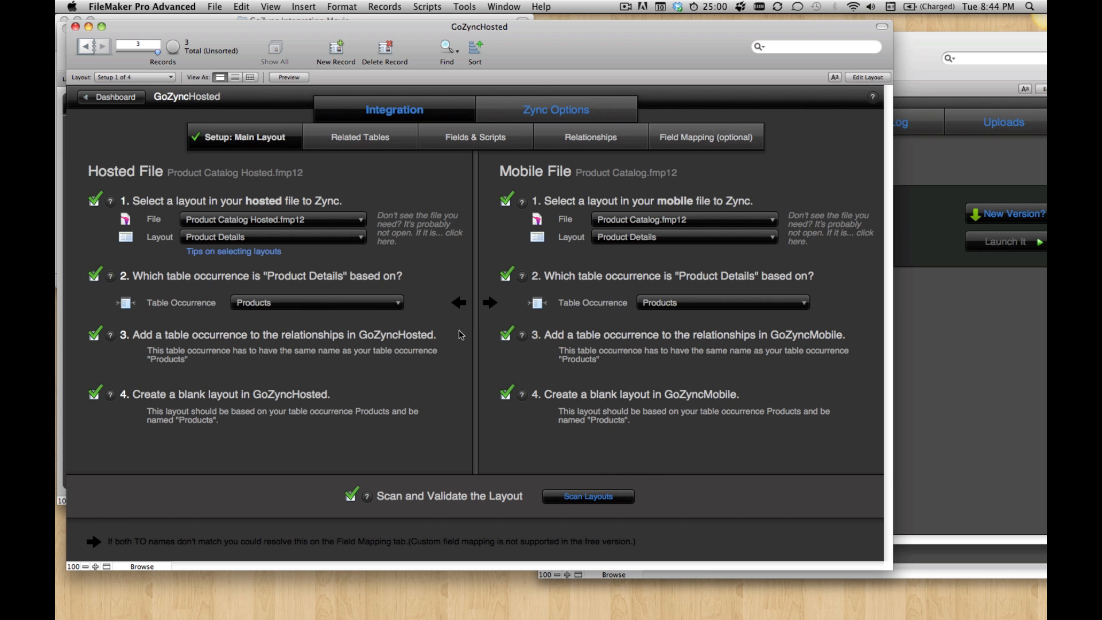
Step: Review the Related Tables check and the Fields & Scripts requirements for the hosted and mobile files
click(371, 146)
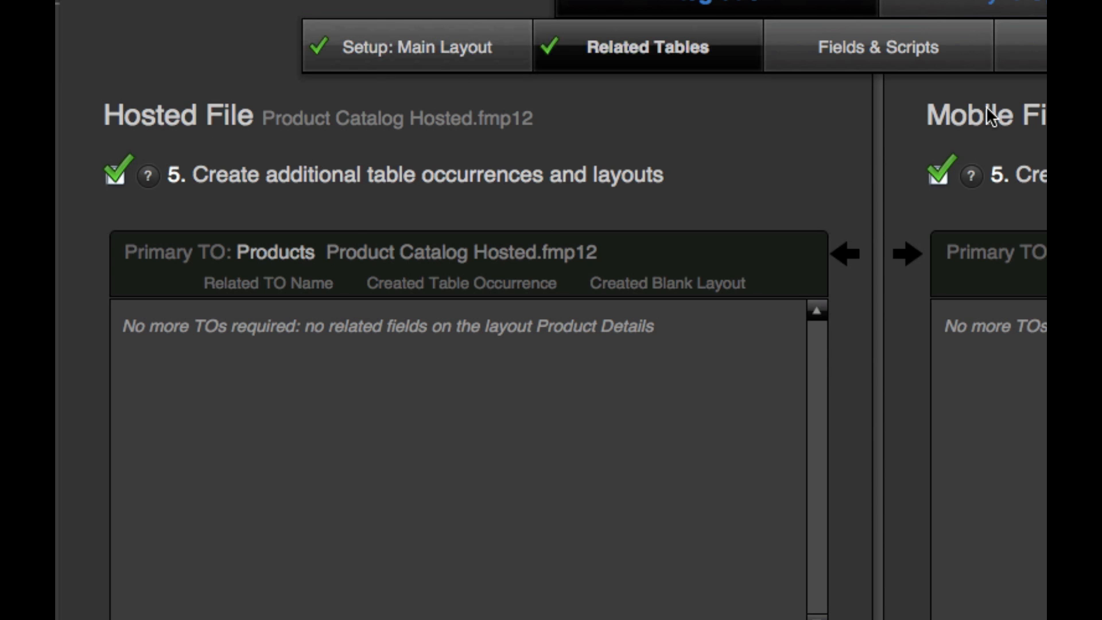
click(949, 47)
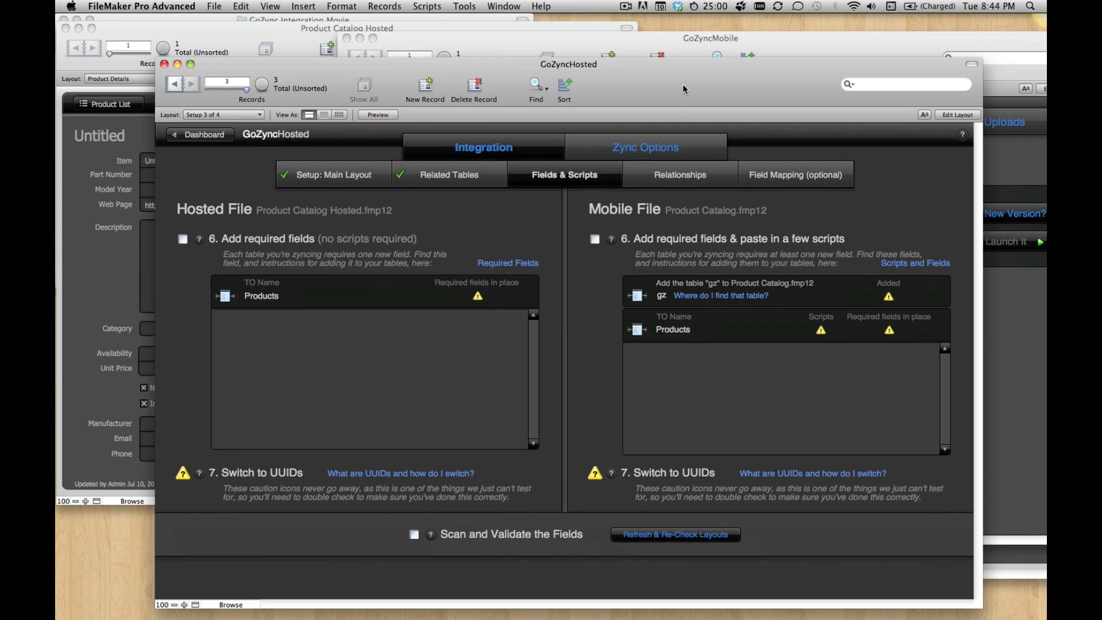
drag(683, 89, 669, 89)
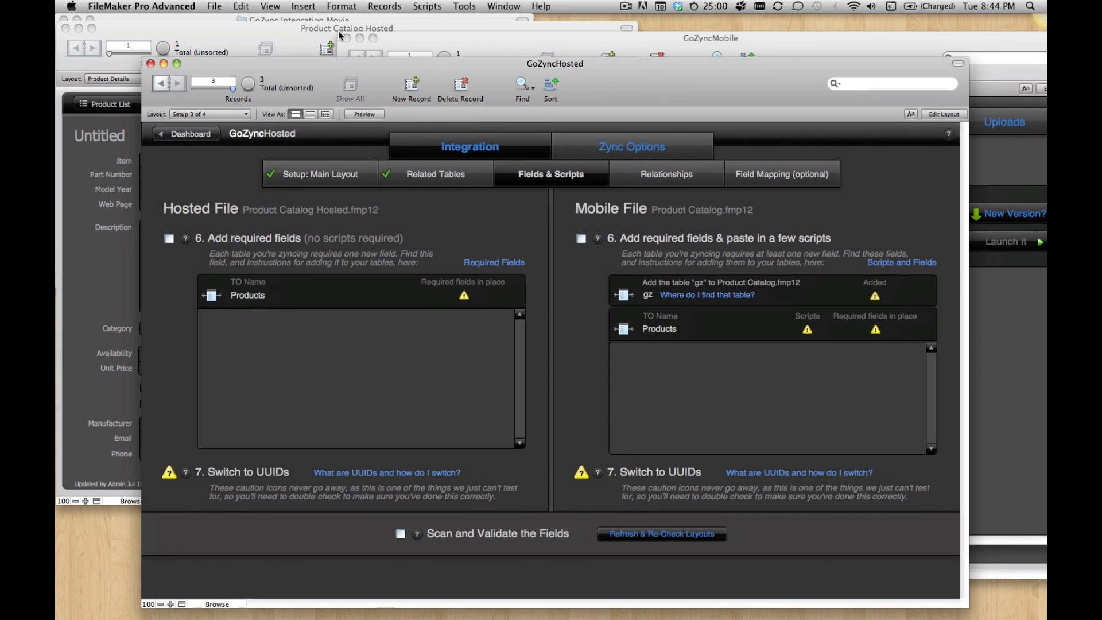
Step: Open QuickContact.fmp12 from the Local folder in Finder and copy the Contact table's gz_ModTimeStamp field, discarding any database changes
click(175, 18)
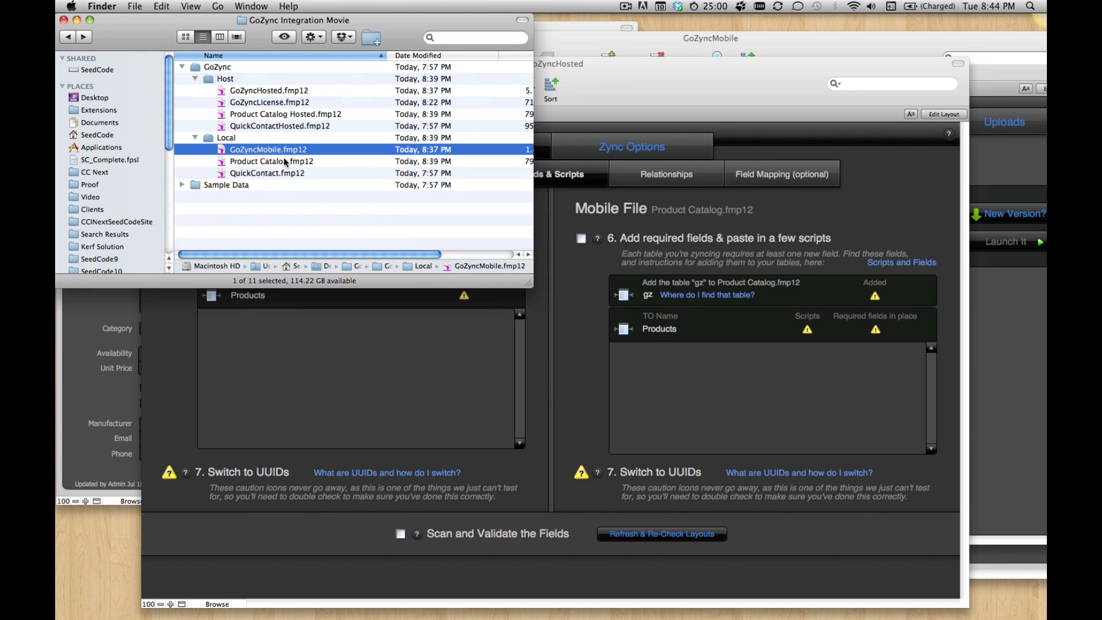
double_click(266, 173)
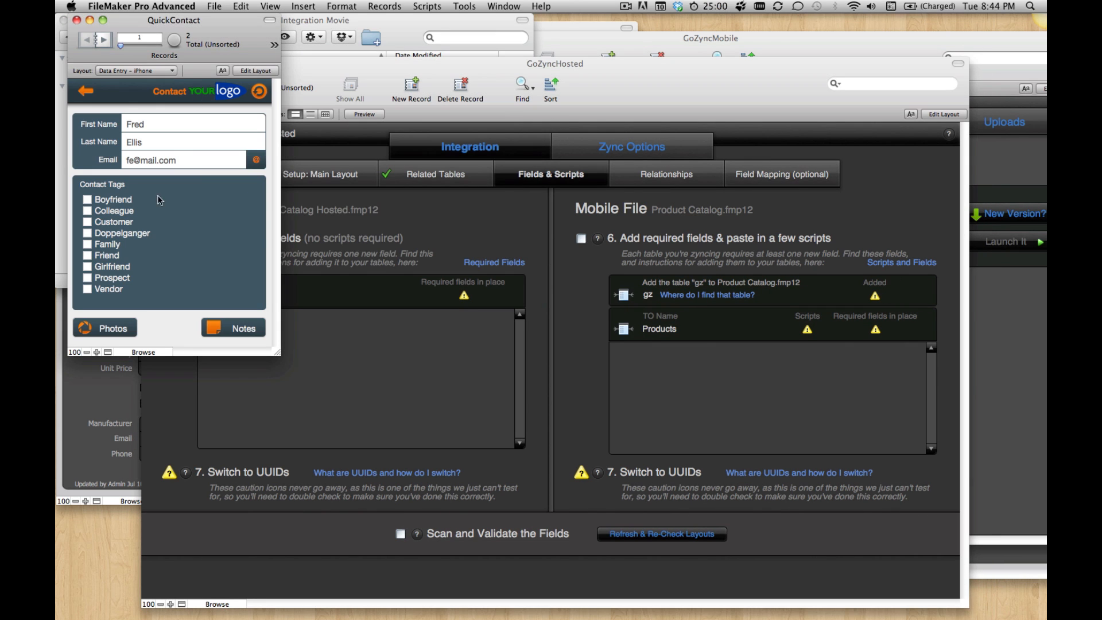
key(super+shift+d)
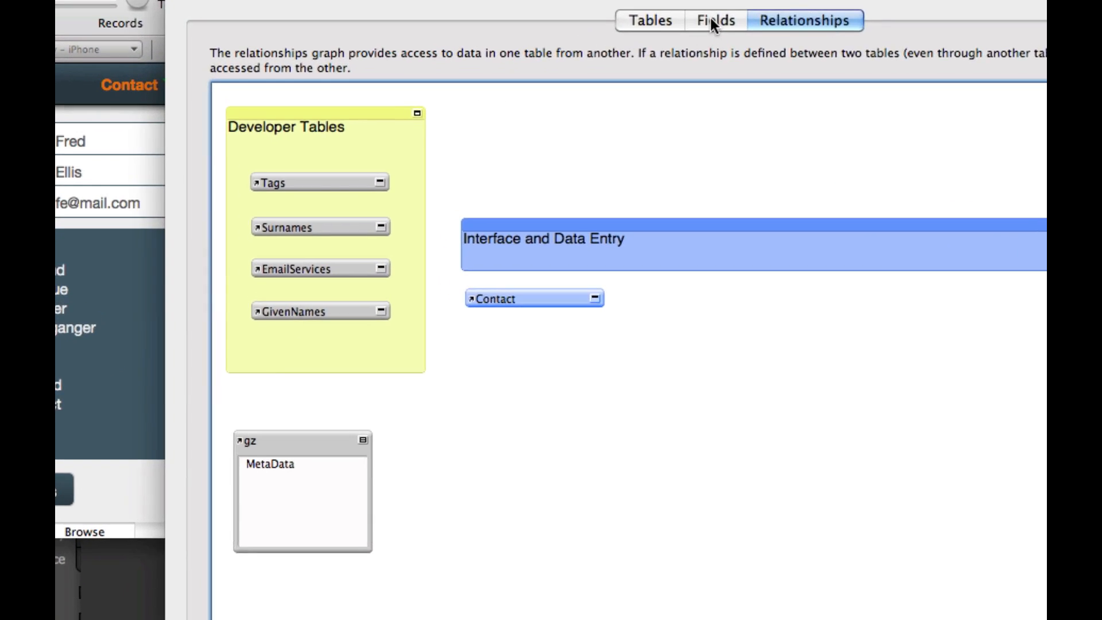
click(509, 118)
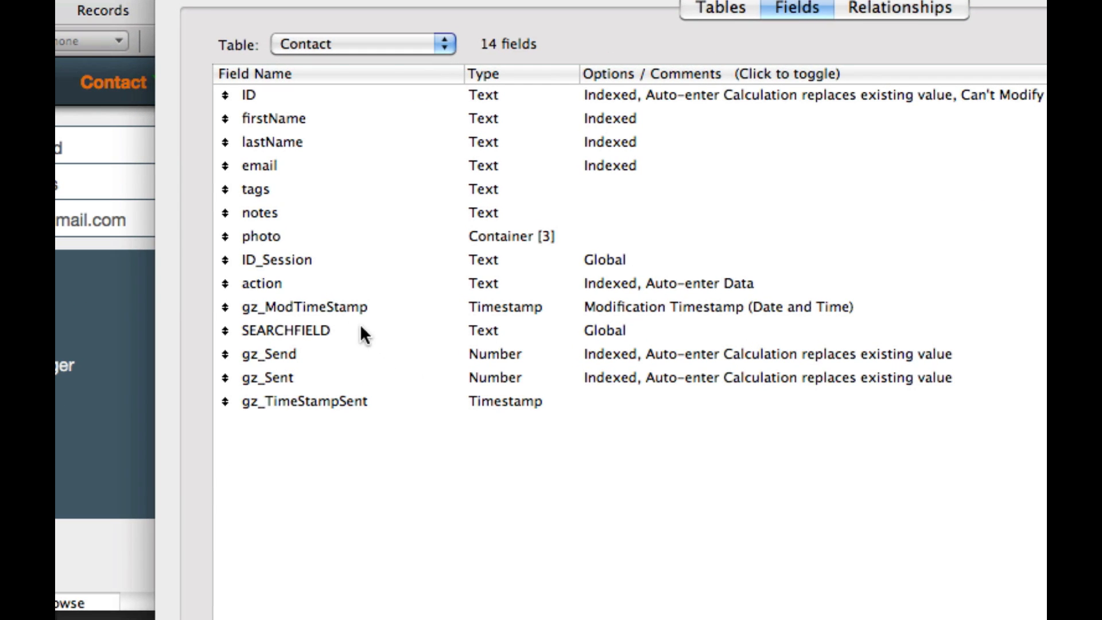
click(315, 304)
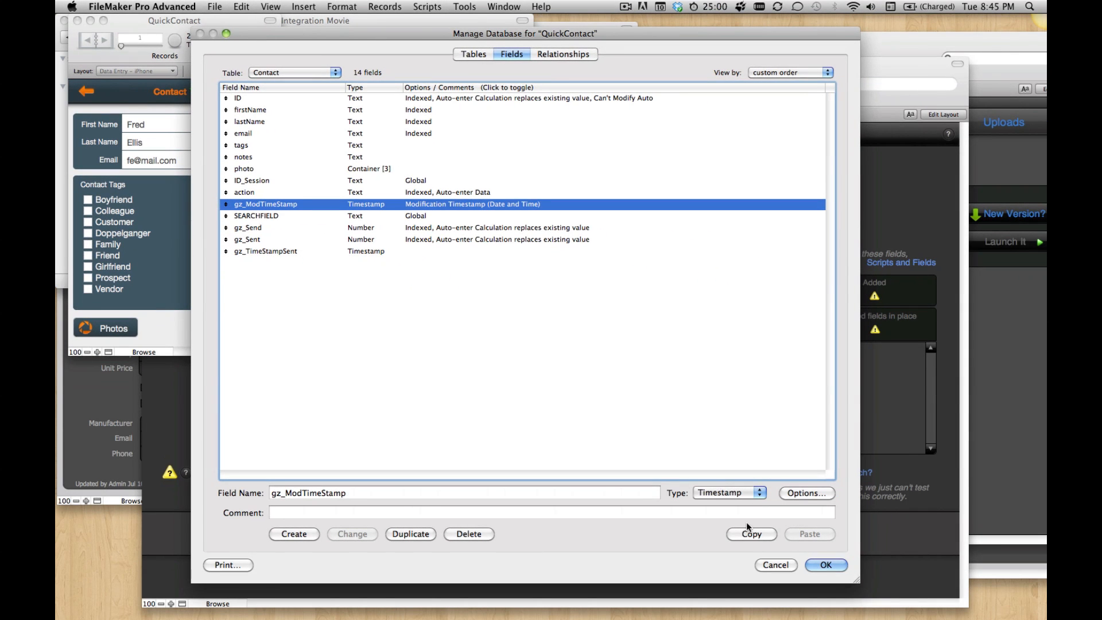
click(746, 534)
click(773, 564)
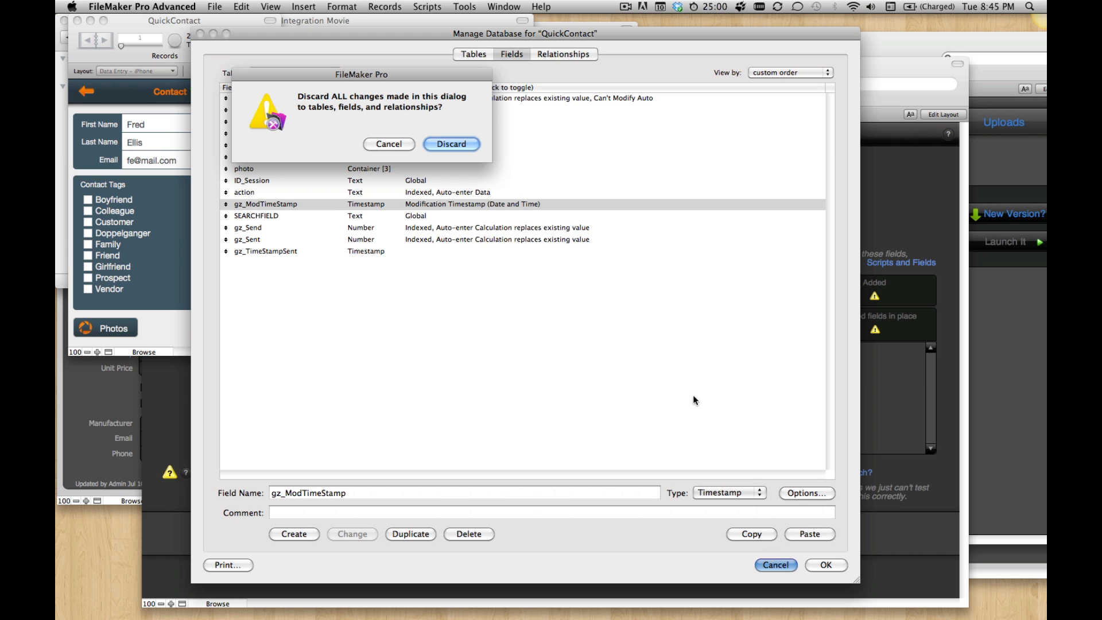
click(452, 144)
Step: Paste the copied gz_ModTimeStamp field into the Products table of Product Catalog Hosted and save the database definition
click(126, 368)
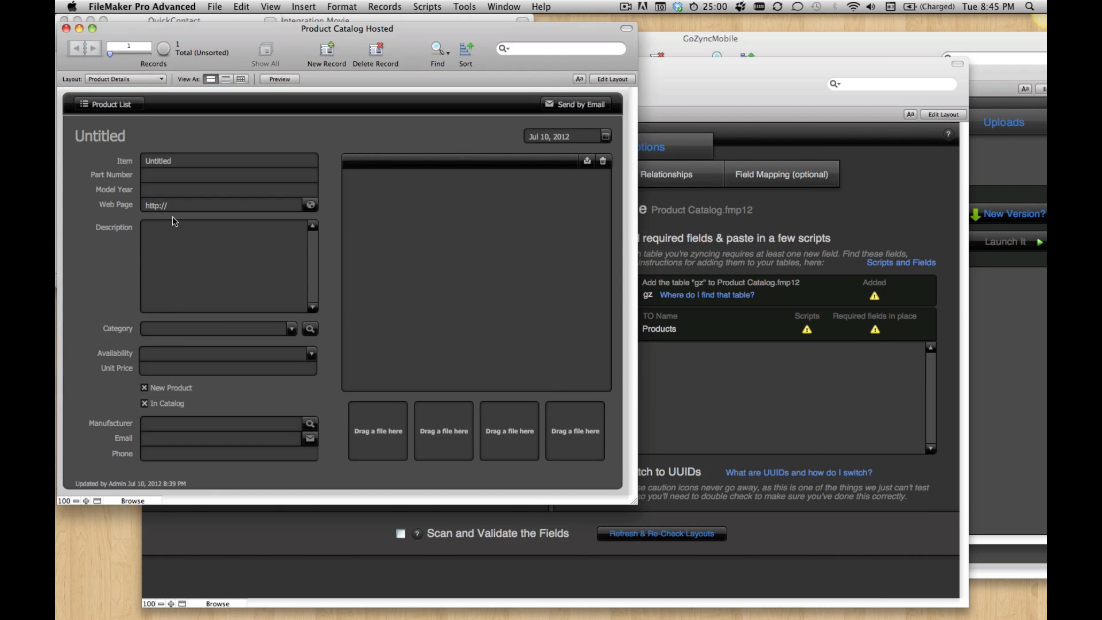
key(super+shift+d)
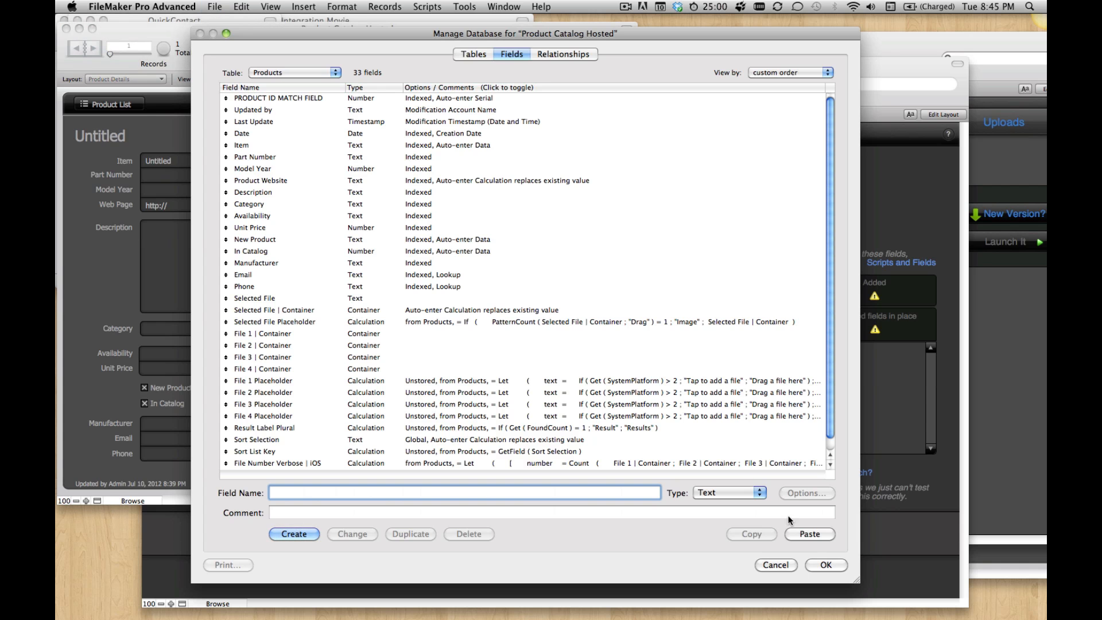
click(809, 534)
click(825, 564)
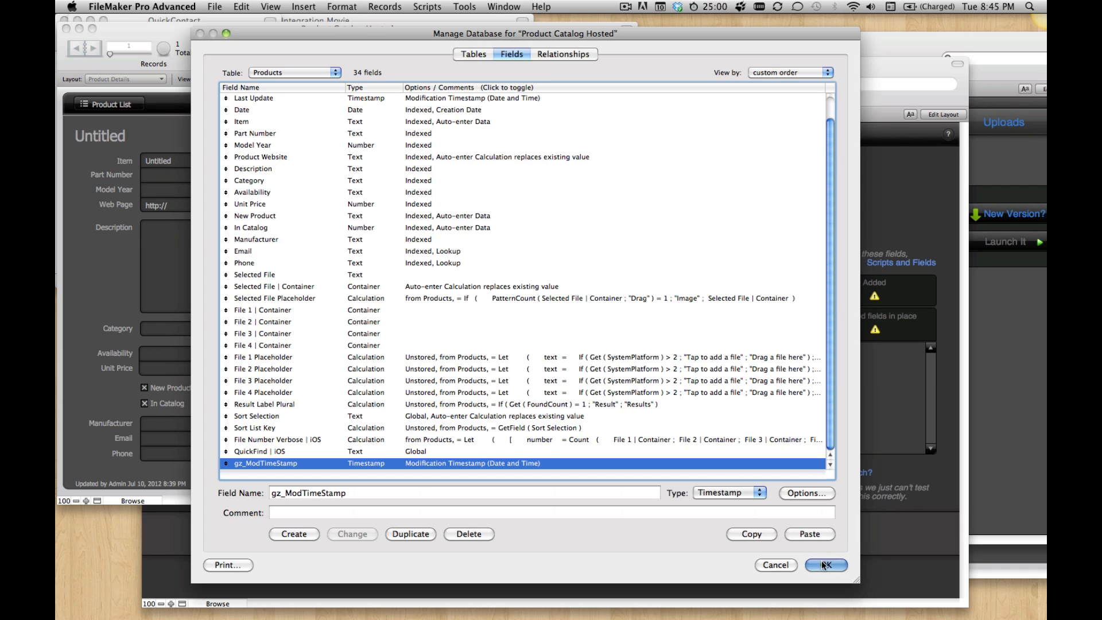
Step: In Product Catalog, fill the large container on the Product Details layout with green and return to Browse mode
click(1026, 553)
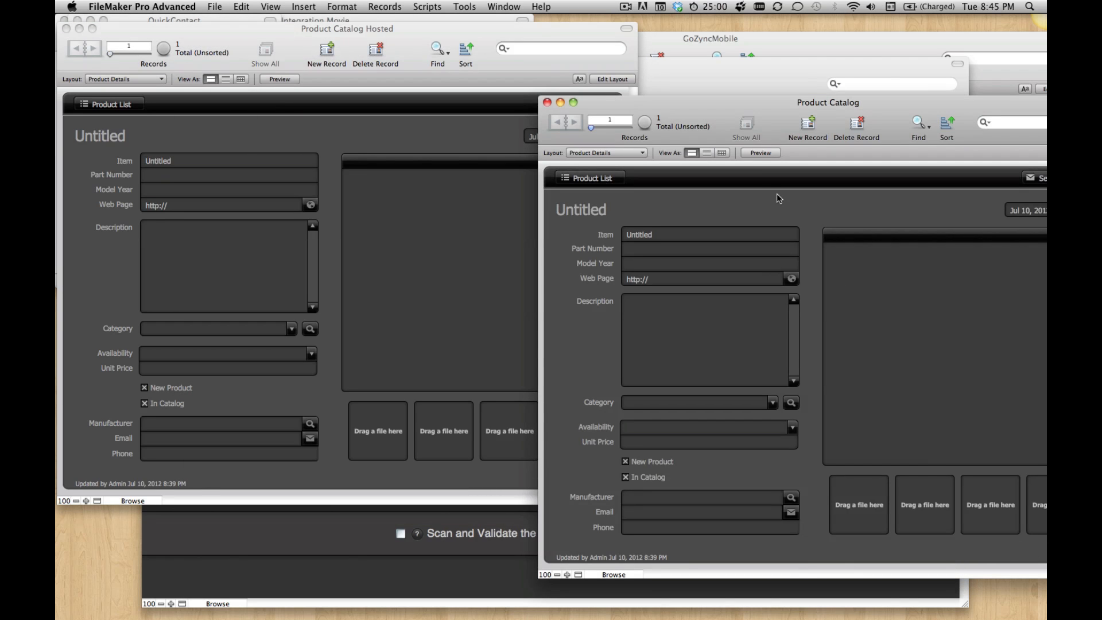
drag(729, 122, 712, 90)
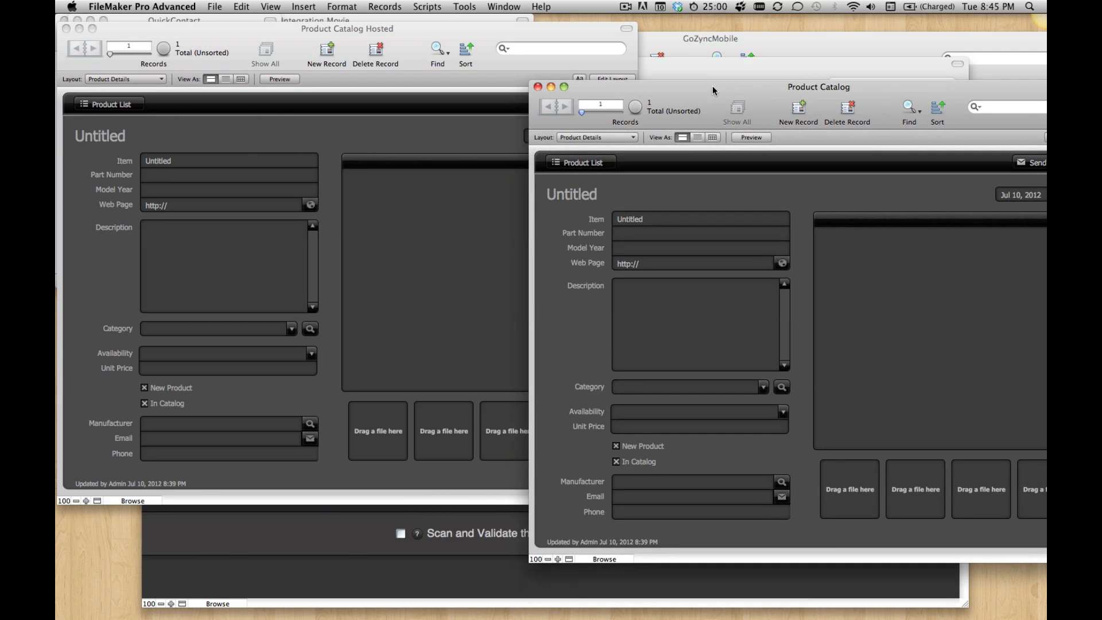
key(super+l)
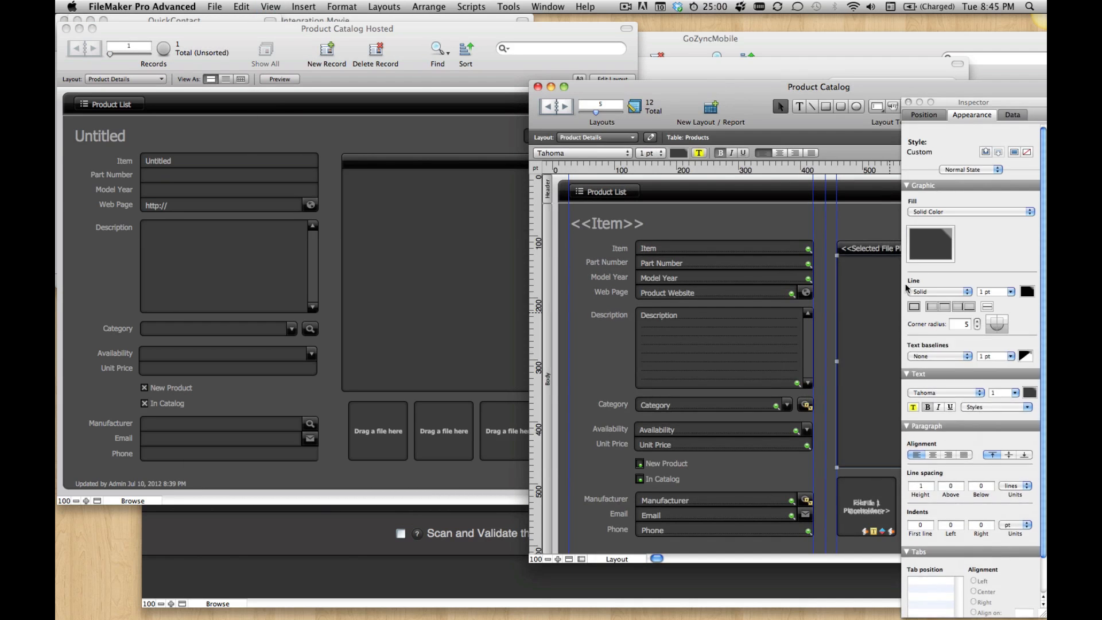
click(933, 245)
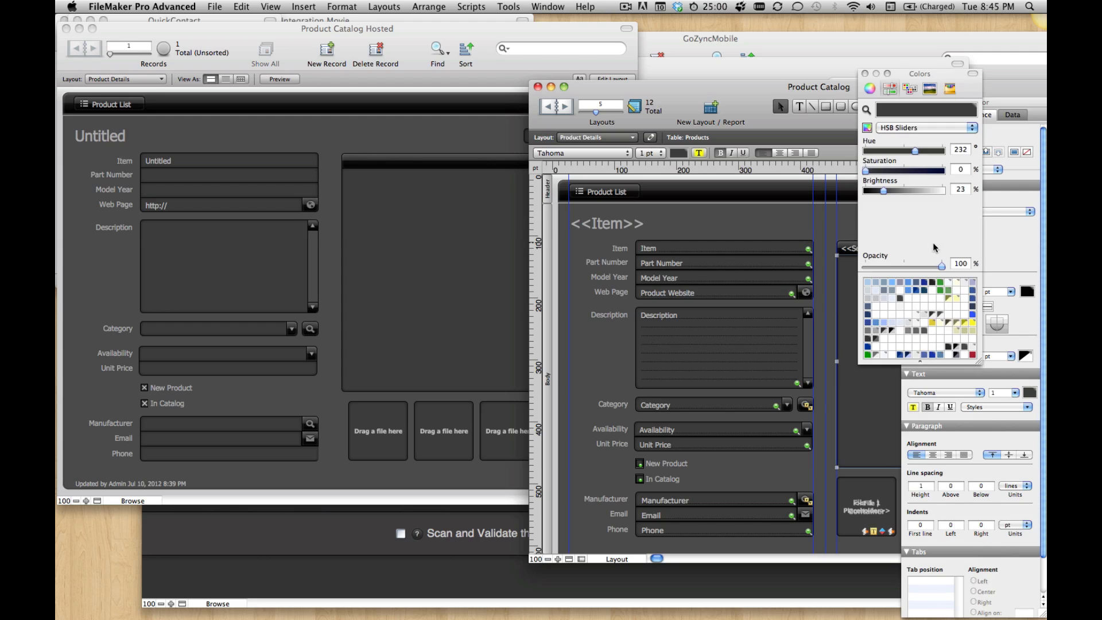
click(945, 288)
click(775, 231)
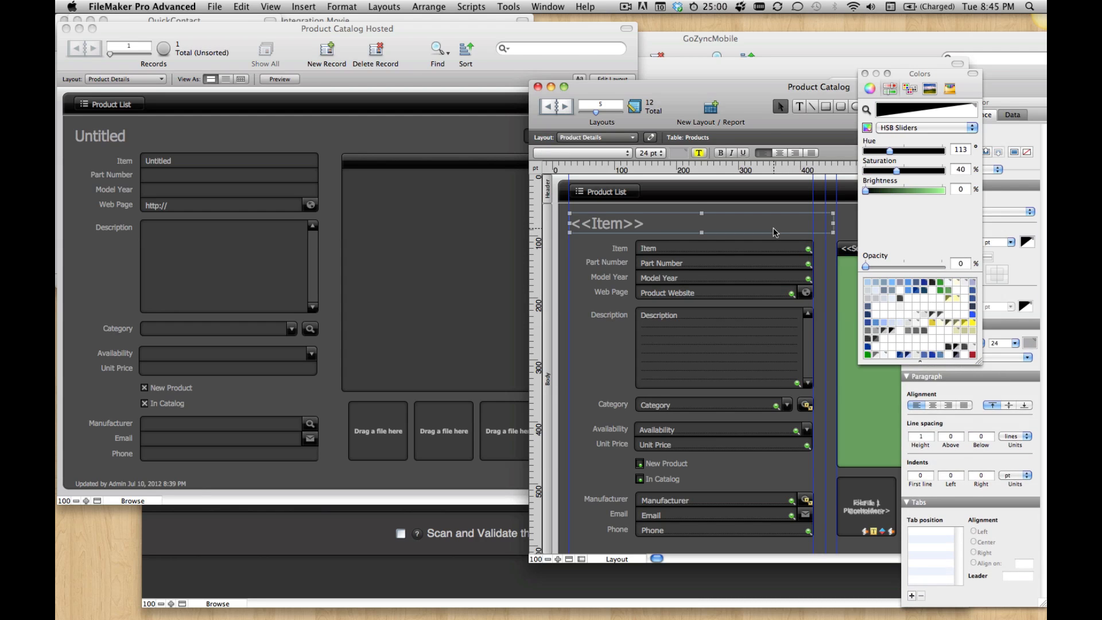
key(super+b)
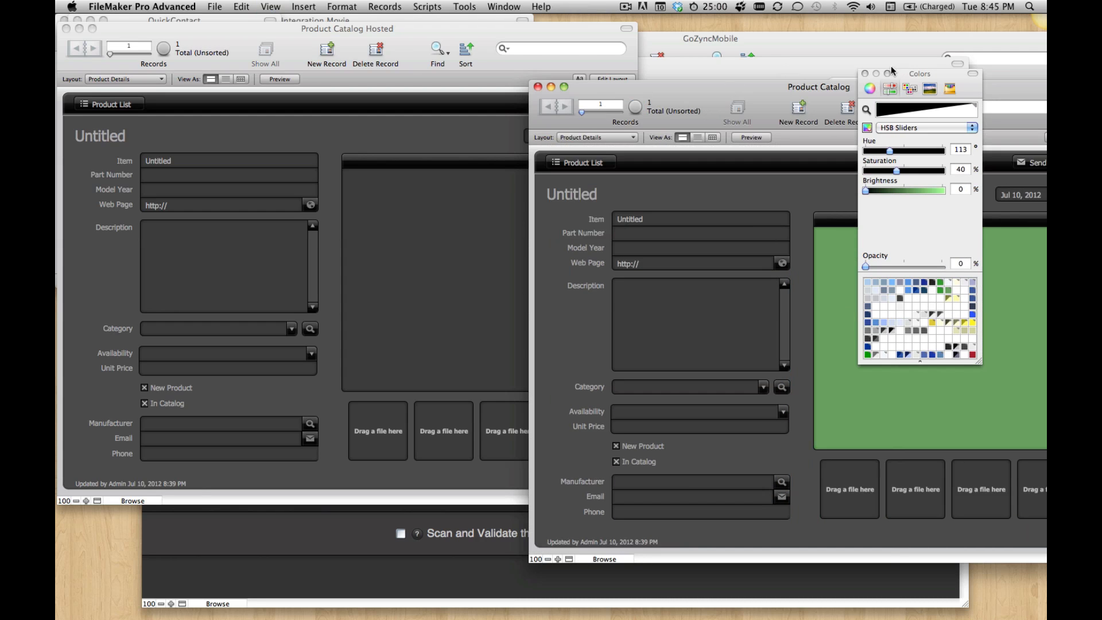
click(865, 74)
Step: Paste the copied gz_ModTimeStamp field into the Products table of Product Catalog and save the database definition
key(super+shift+d)
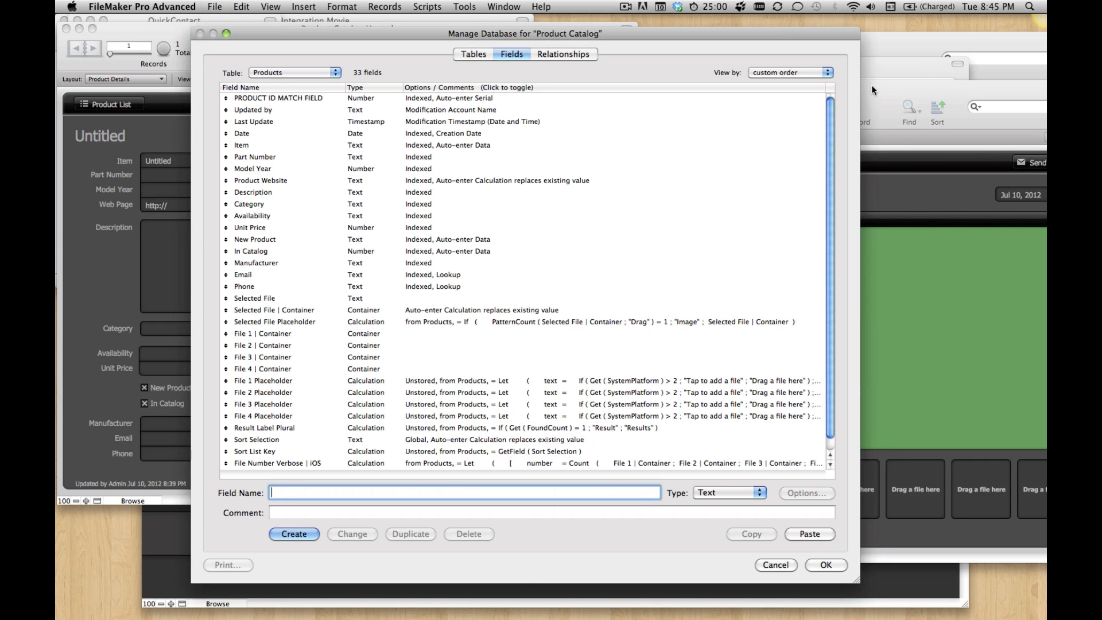
click(808, 533)
click(826, 565)
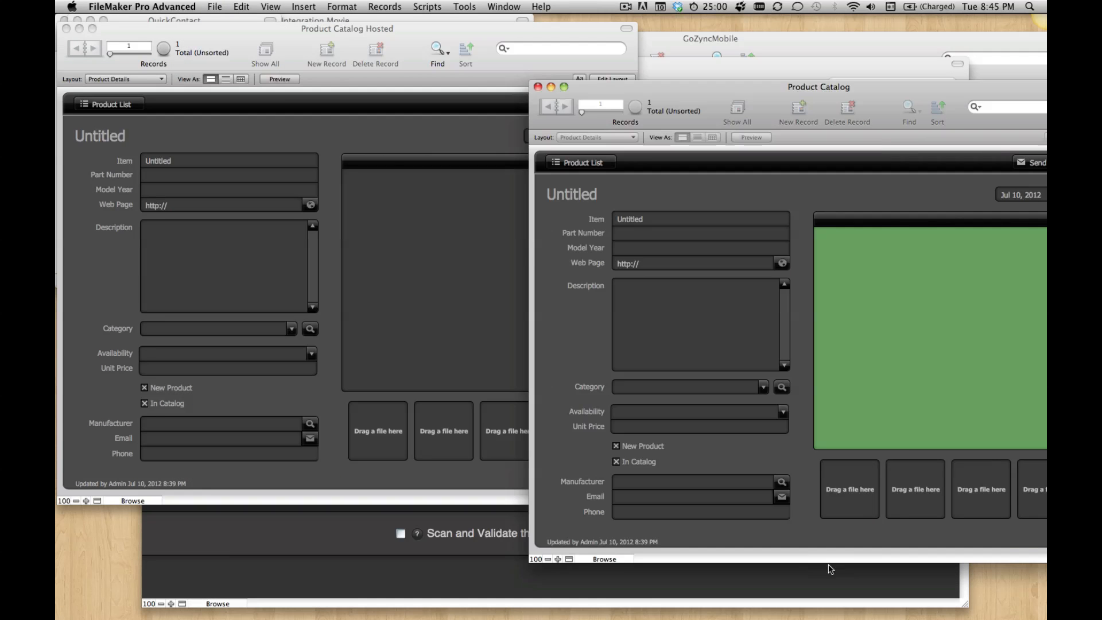
Step: Copy the gz_Send, gz_Sent and gz_TimeStampSent fields from the Contact table in QuickContact
click(225, 20)
key(super+shift+d)
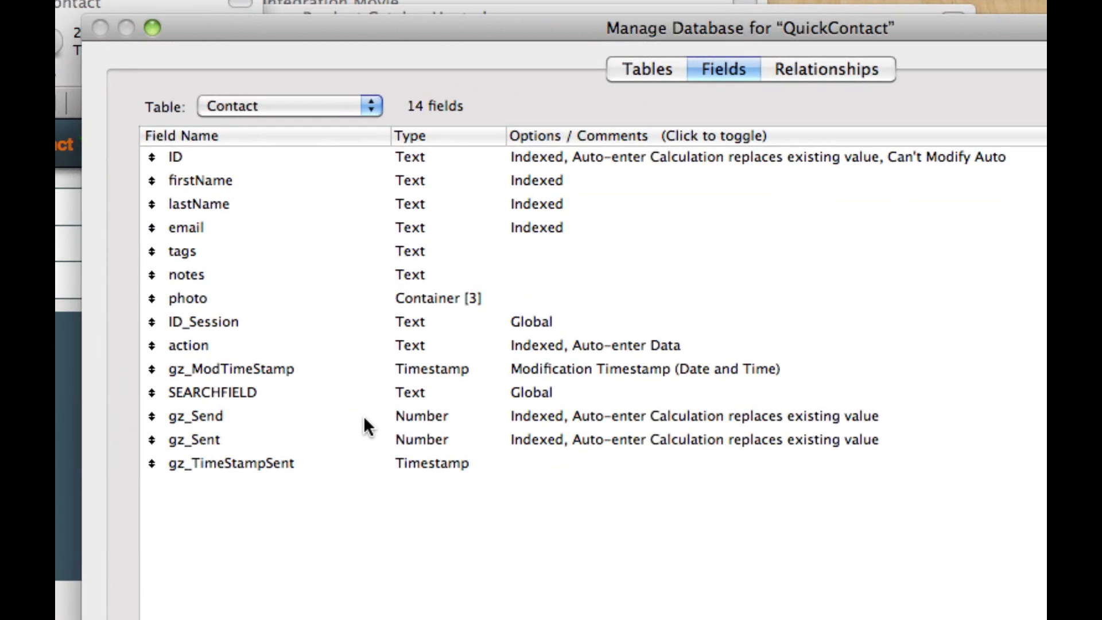
click(363, 416)
shift+click(372, 465)
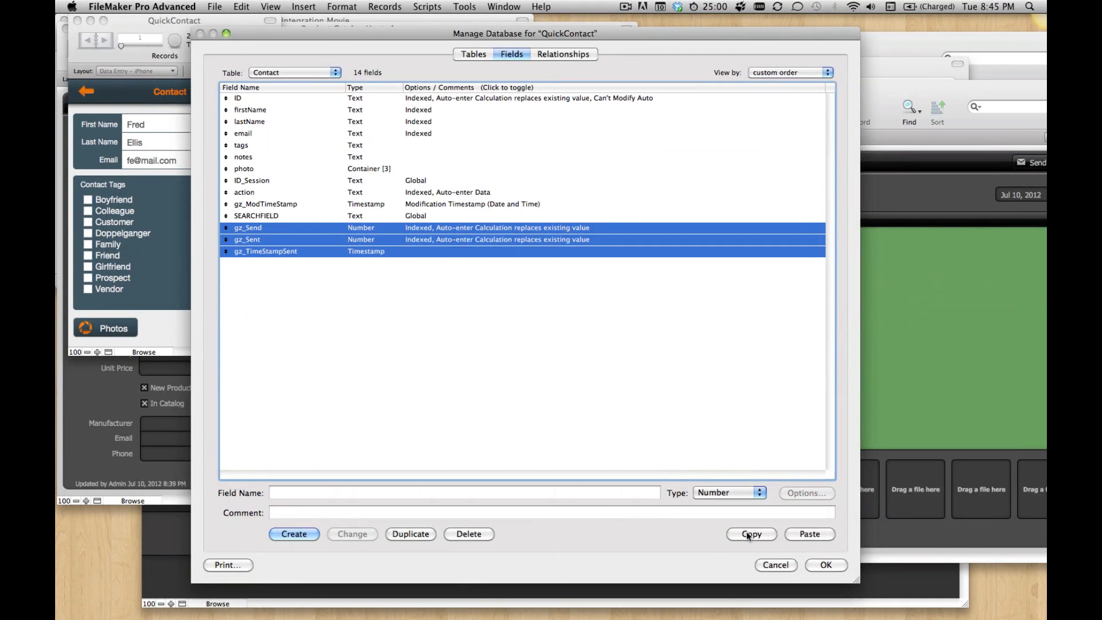
click(776, 564)
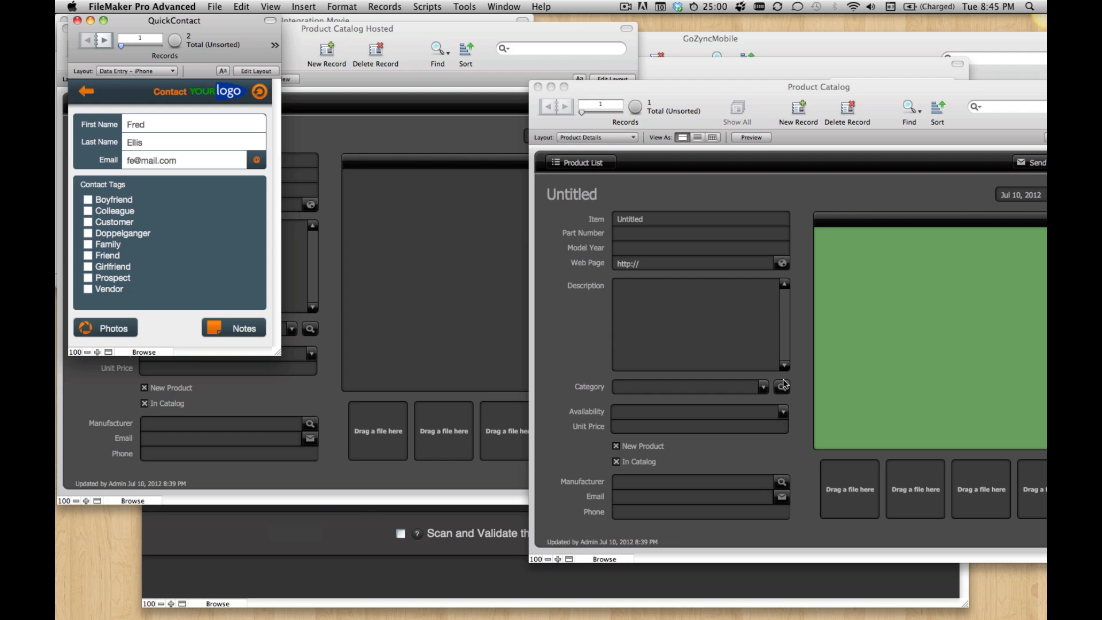
Step: Paste gz_Send, gz_Sent and gz_TimeStampSent into the Products table of Product Catalog and save the database definition
key(super+shift+d)
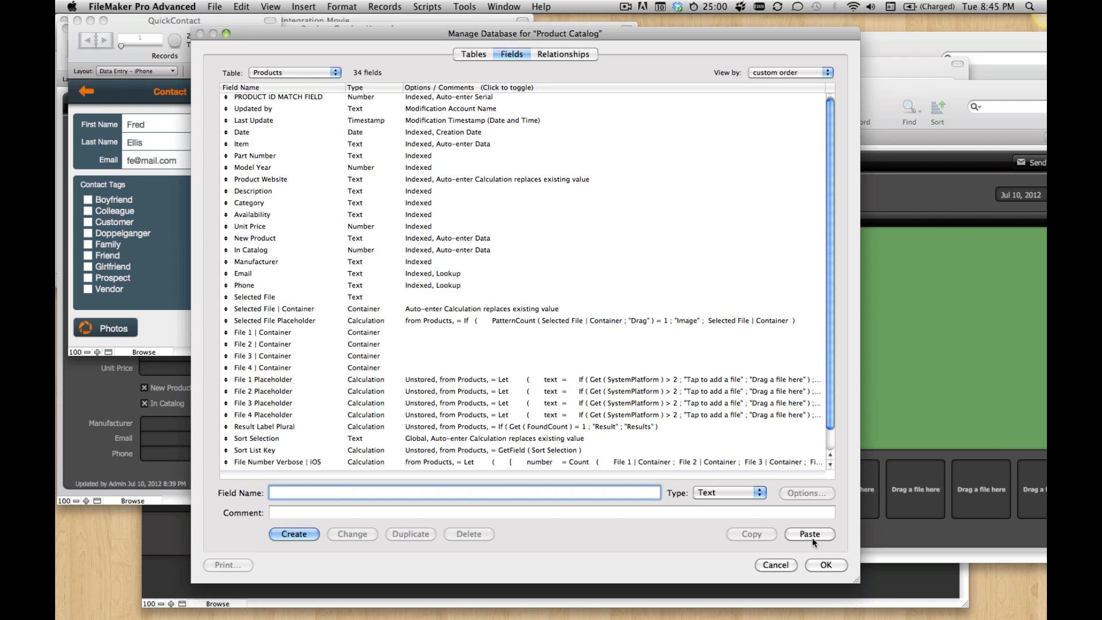
click(808, 533)
click(826, 564)
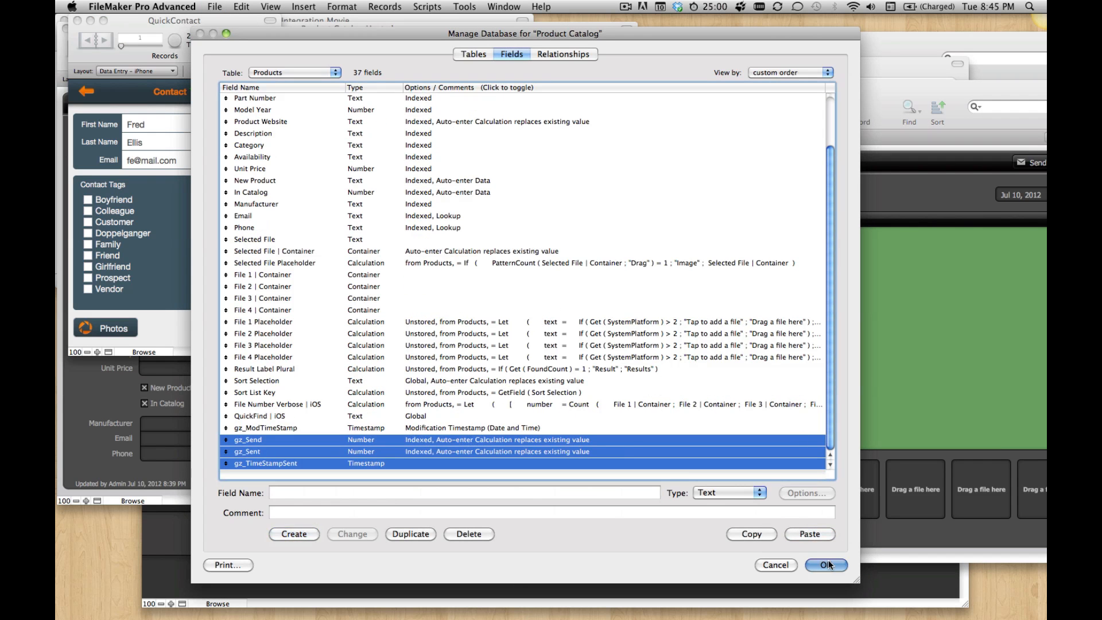
Step: Copy the GoZync script folder from QuickContact and switch to the Product Catalog file
click(230, 23)
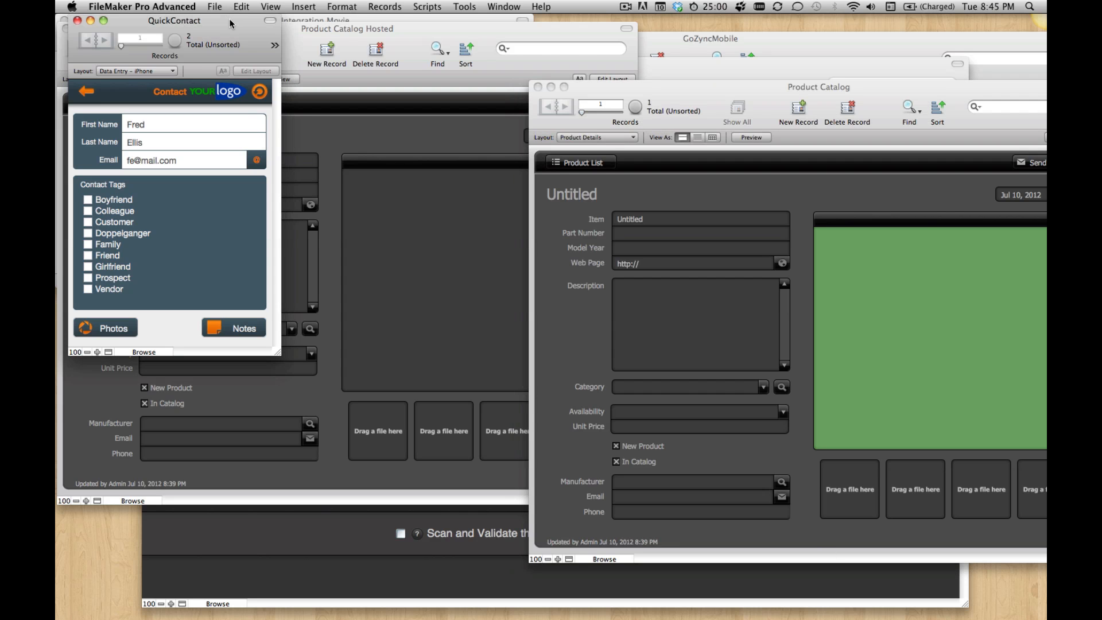
click(428, 6)
click(444, 18)
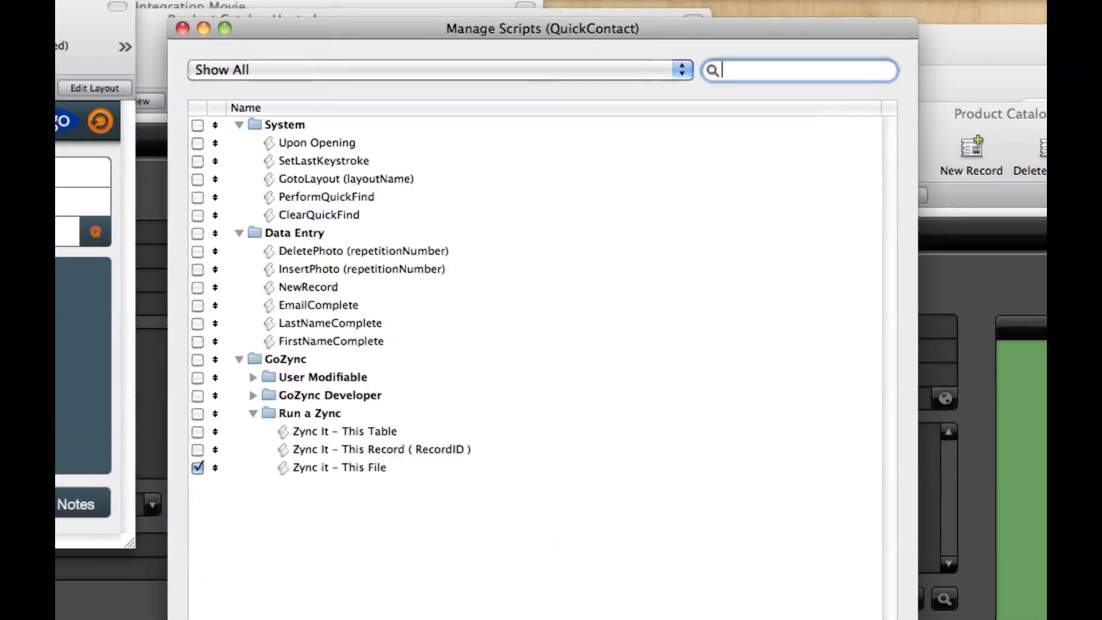
click(214, 433)
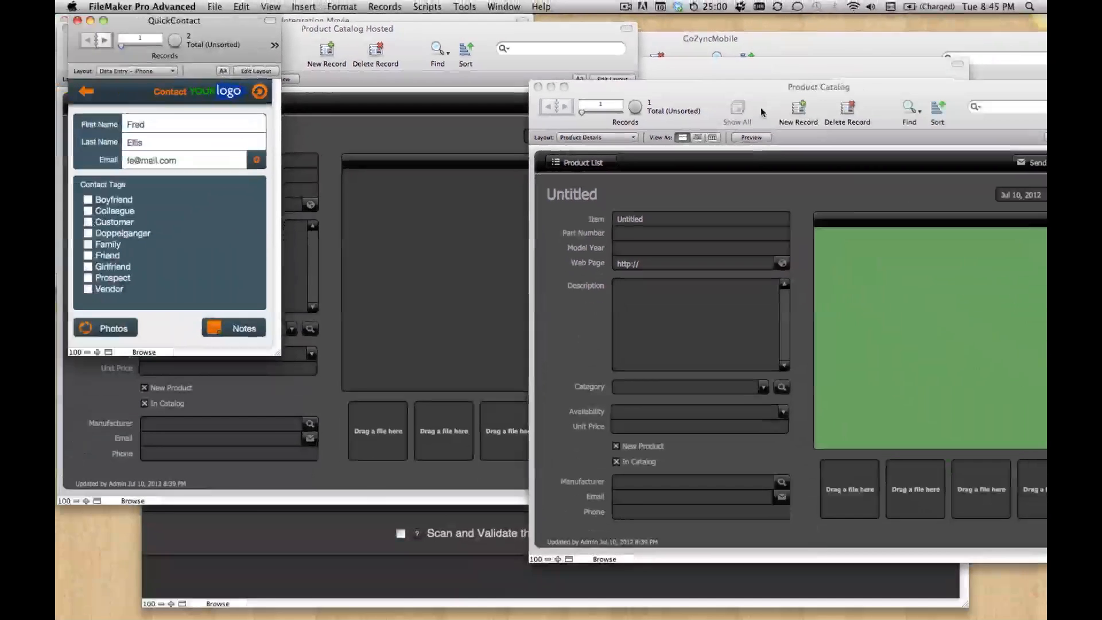
click(760, 94)
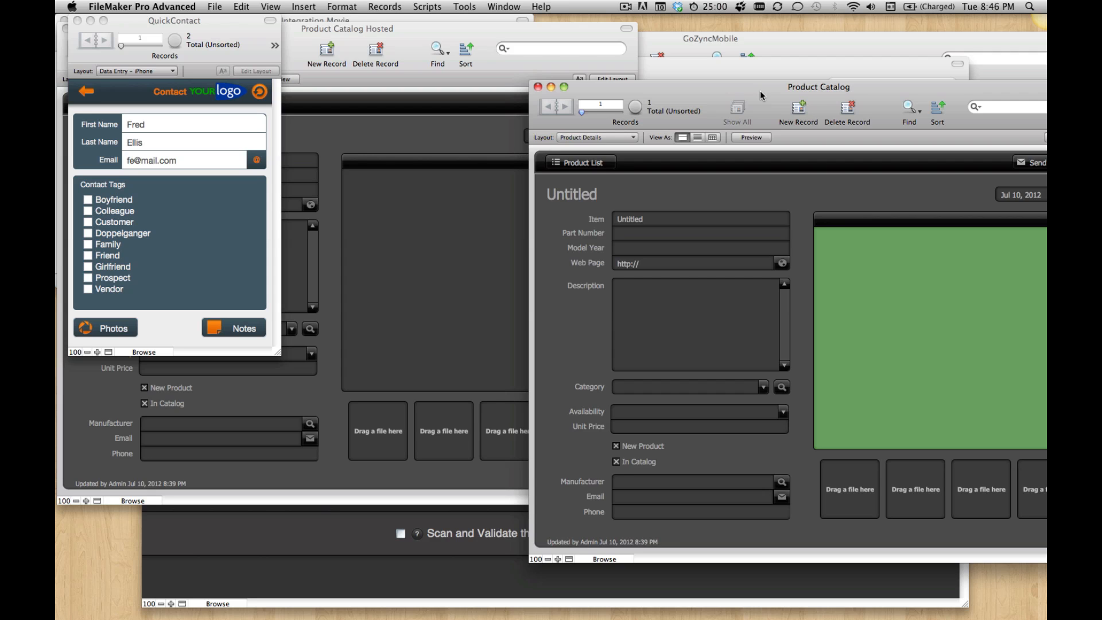
Step: Paste the copied GoZync script folder into the scripts of Product Catalog and close the script manager
click(436, 6)
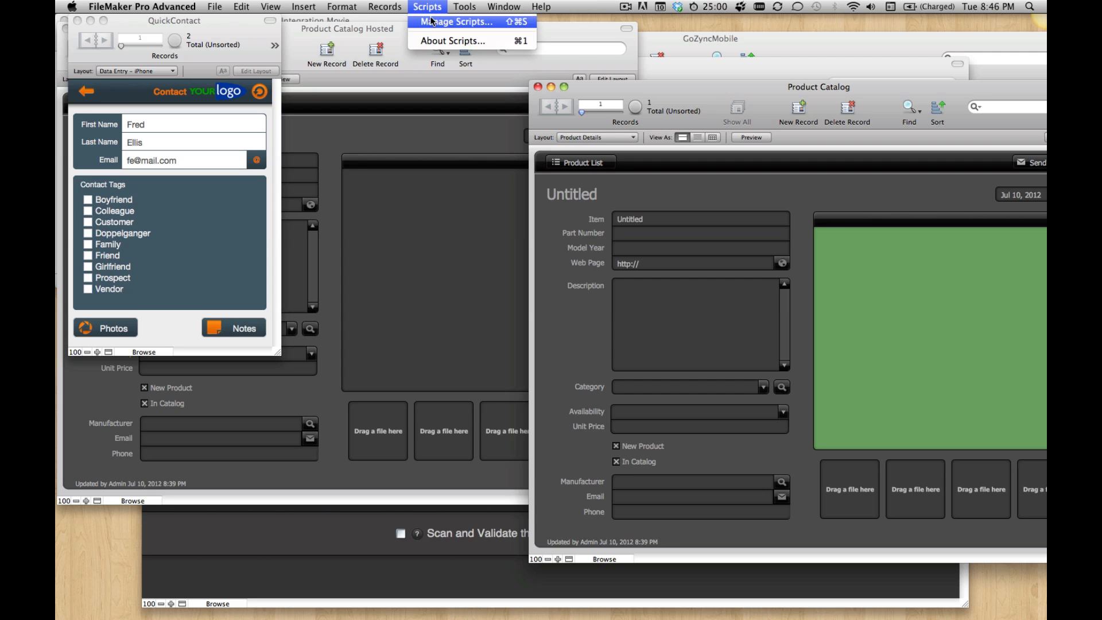
click(453, 17)
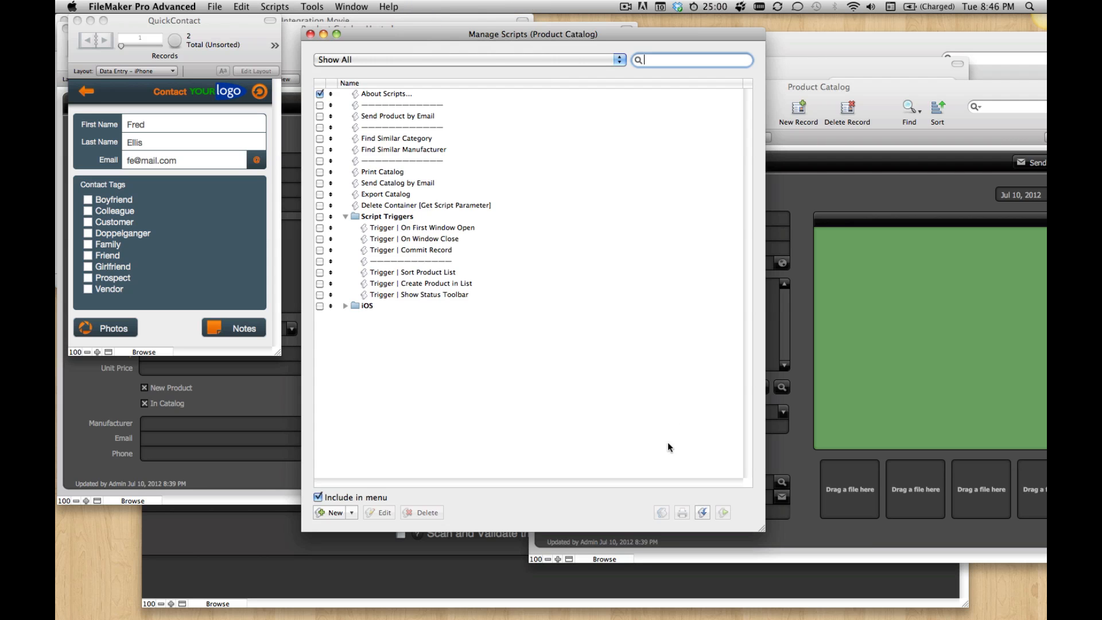
click(659, 435)
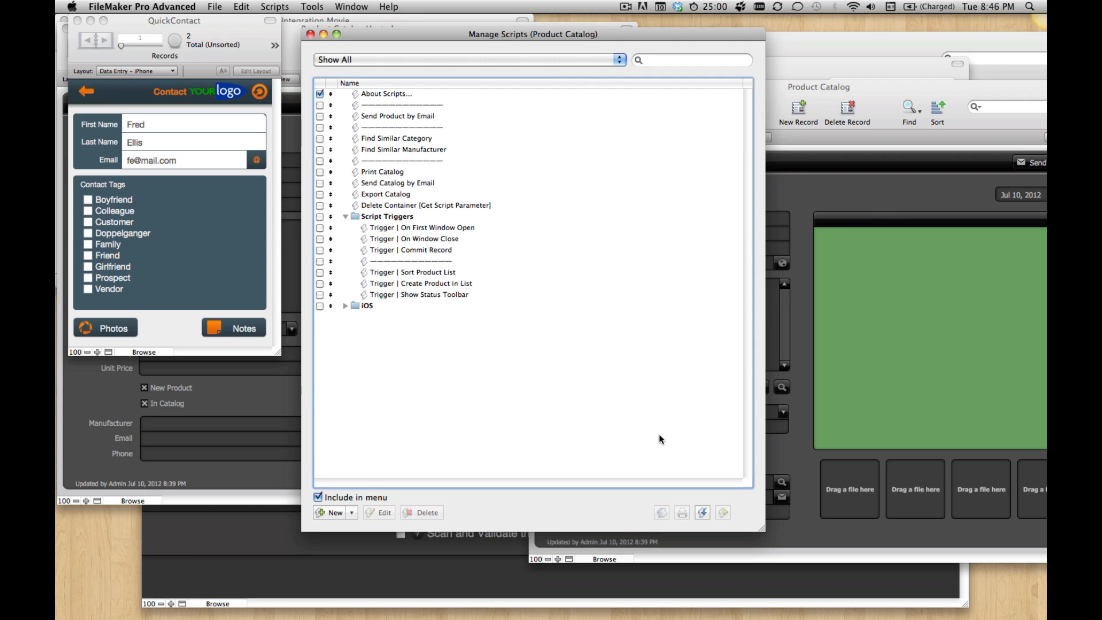
key(super+v)
click(634, 428)
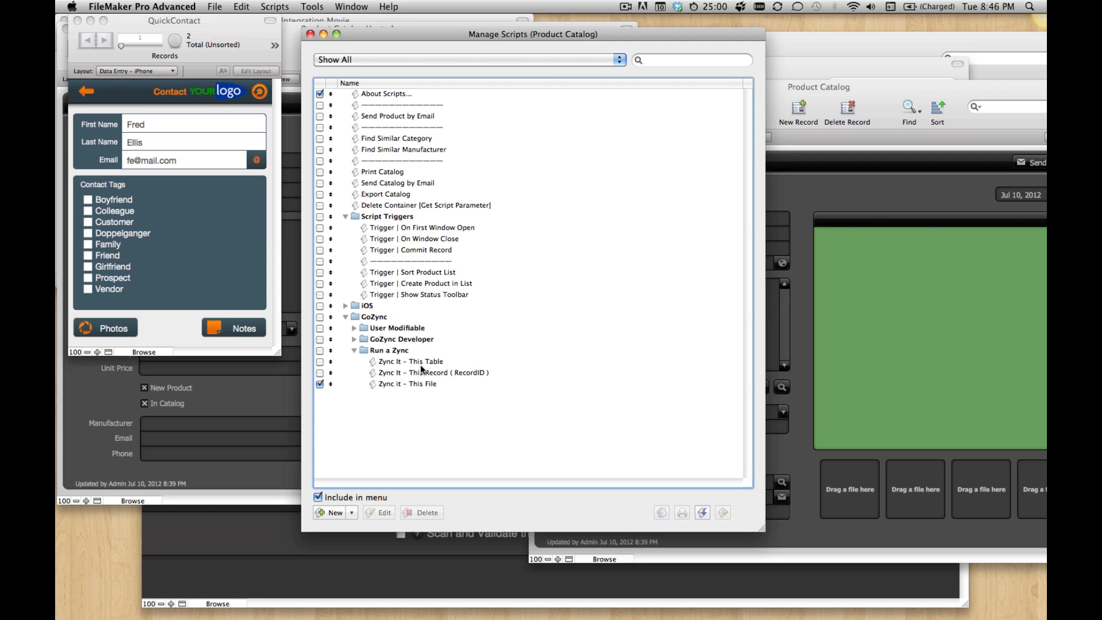
click(533, 218)
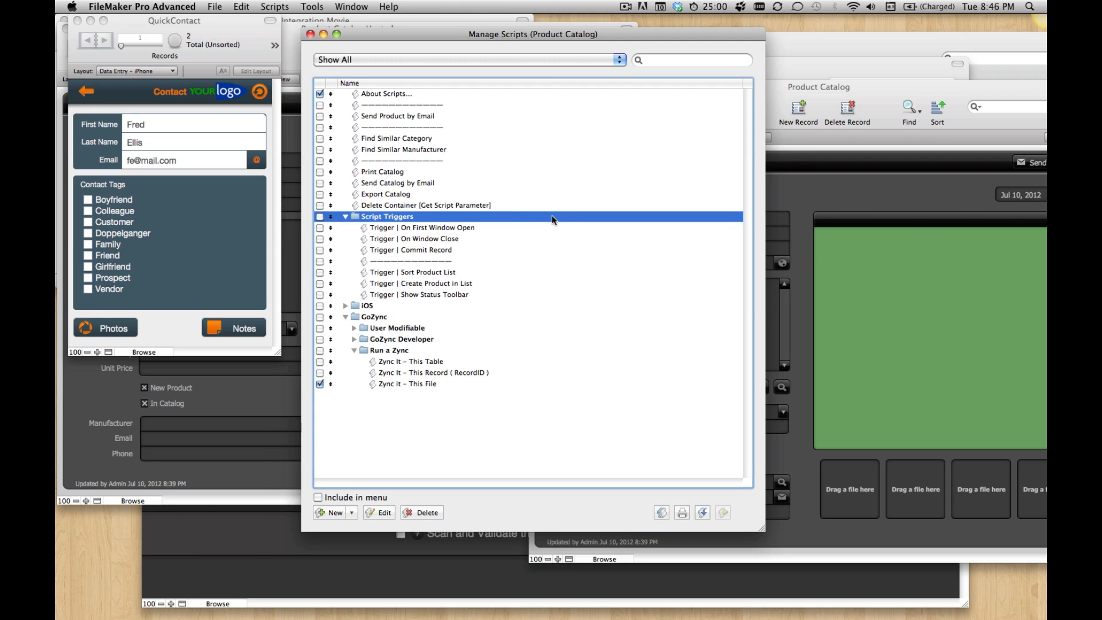
key(super+w)
drag(700, 89, 682, 94)
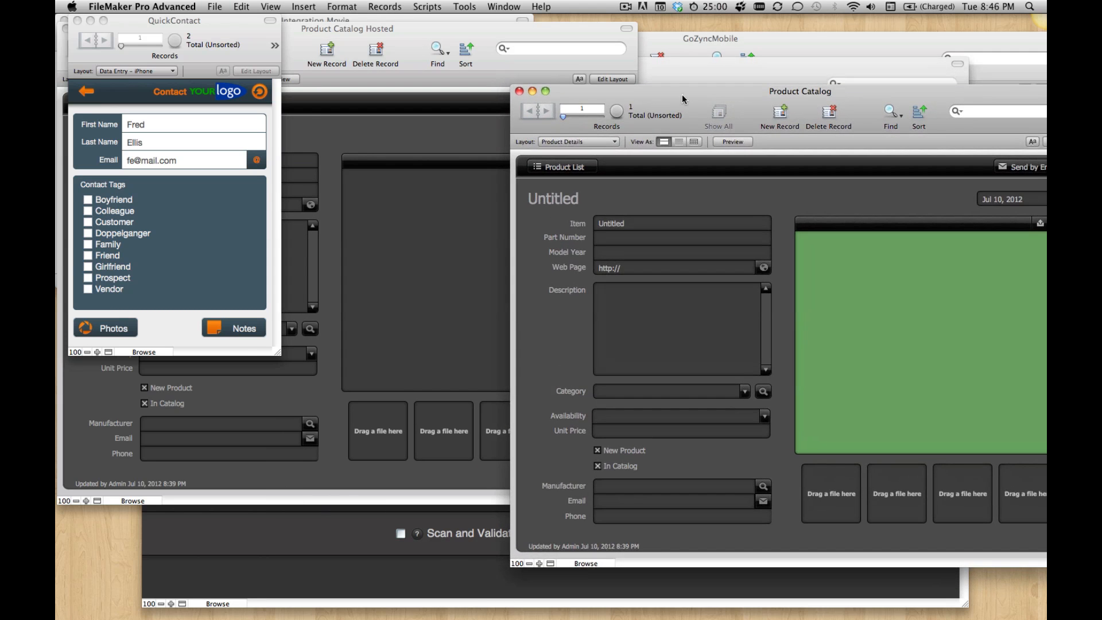
Step: Copy the gz table from QuickContact's database definition, leaving that definition without saving changes
click(680, 71)
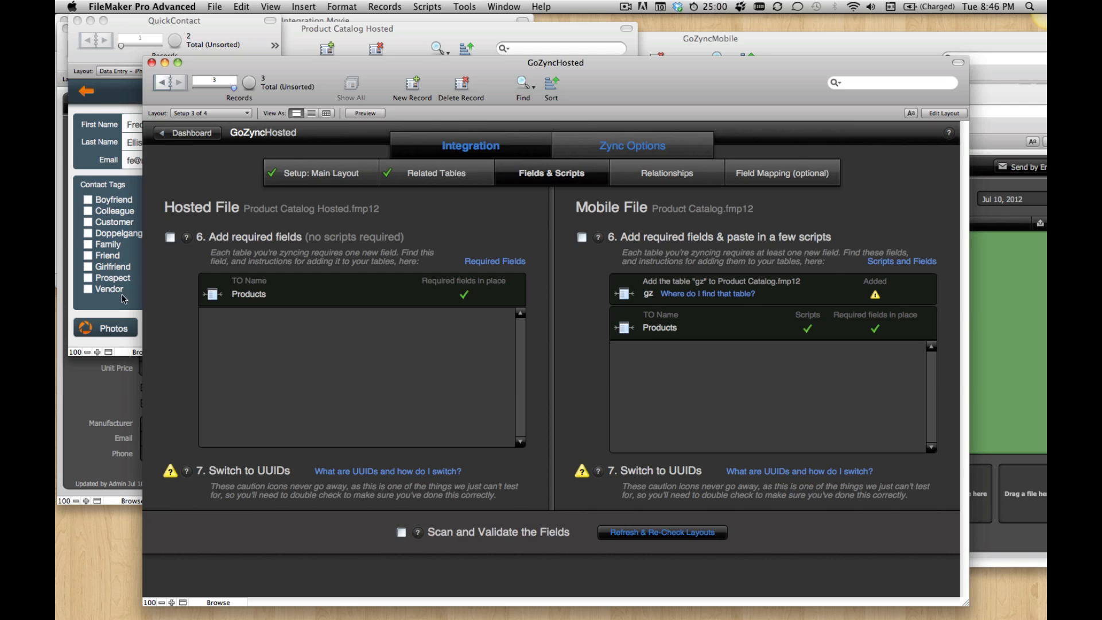
click(116, 105)
key(super+shift+d)
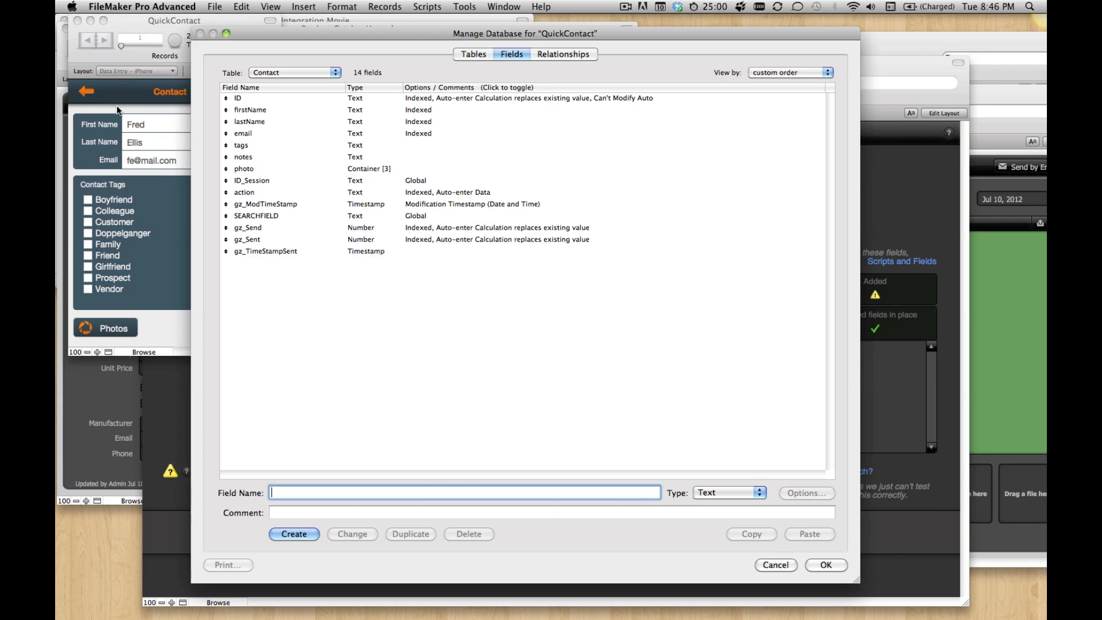
click(474, 54)
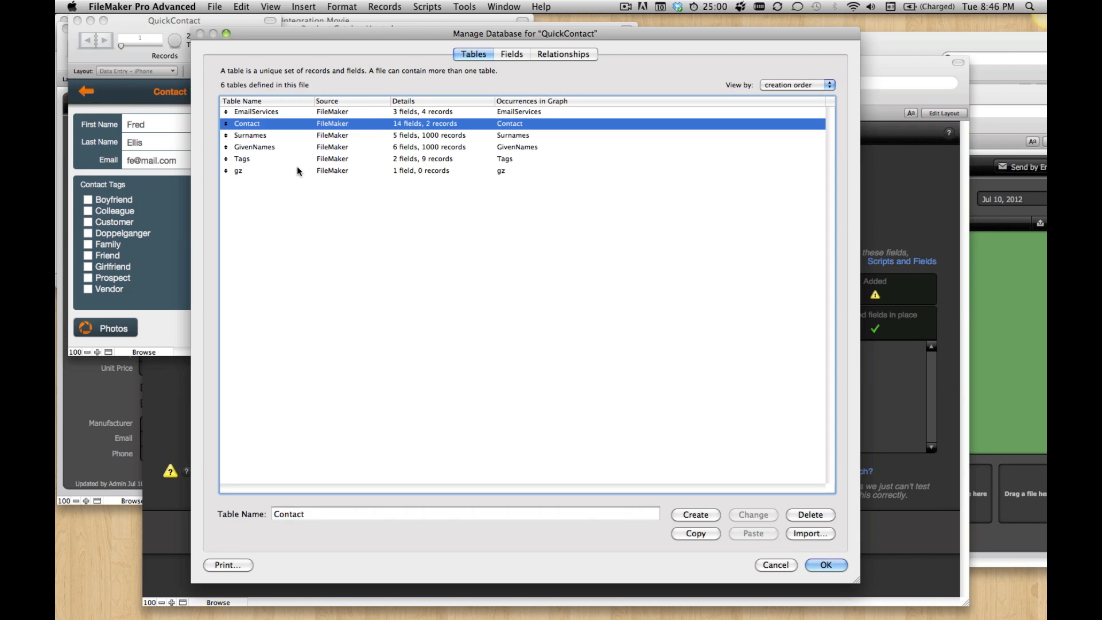
click(312, 171)
click(694, 538)
click(766, 564)
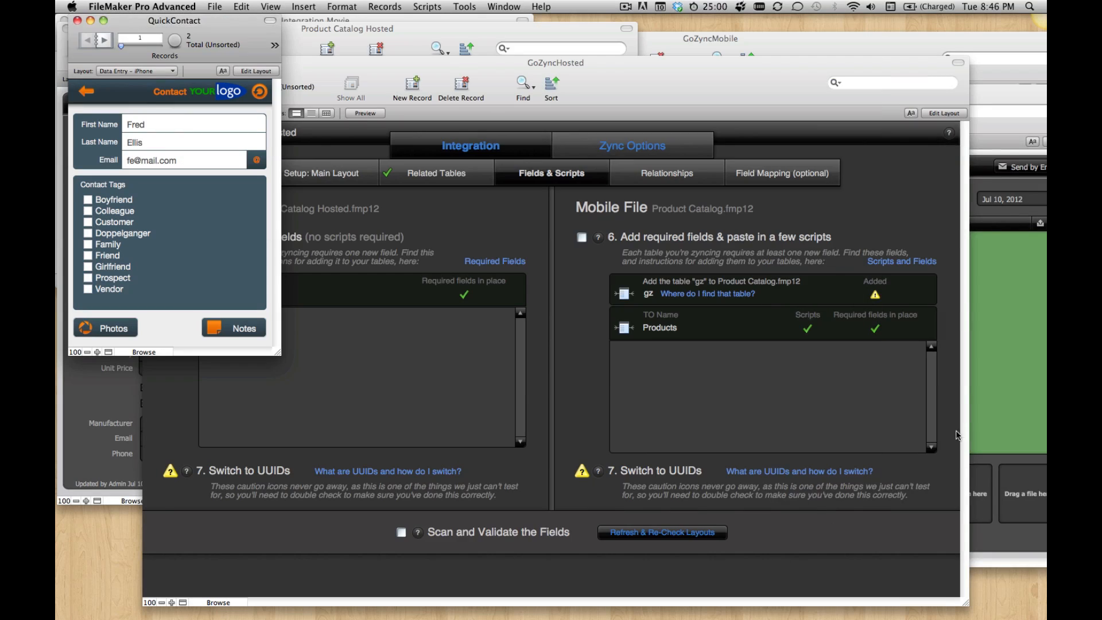
Step: Paste the gz table into Product Catalog, save the database definition and switch back to GoZyncHosted
click(1011, 382)
key(super+shift+d)
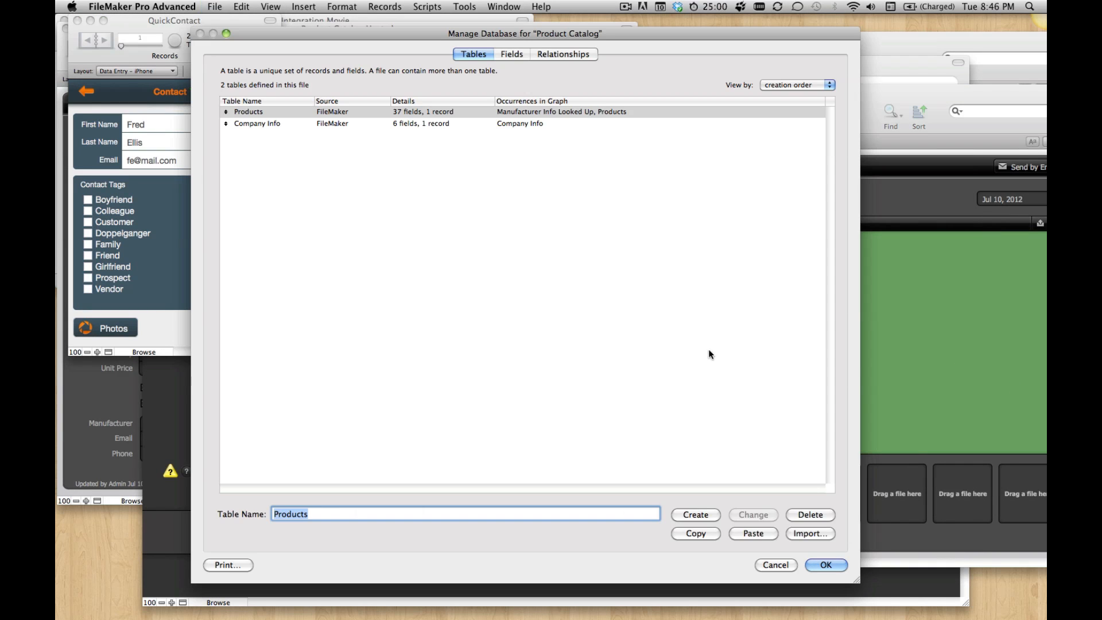
click(762, 536)
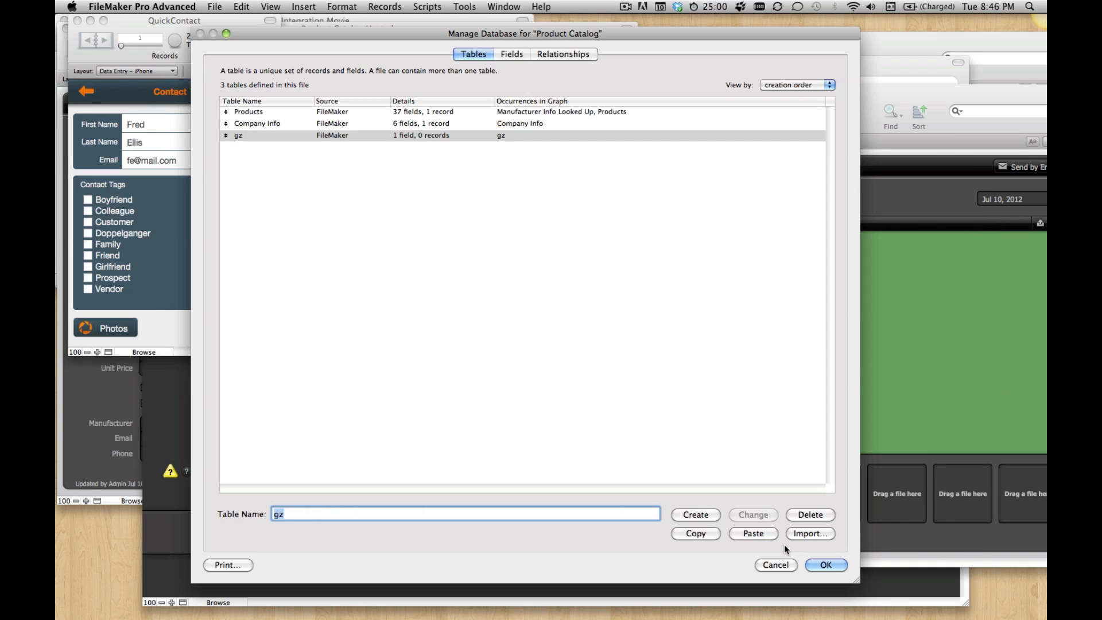
click(826, 563)
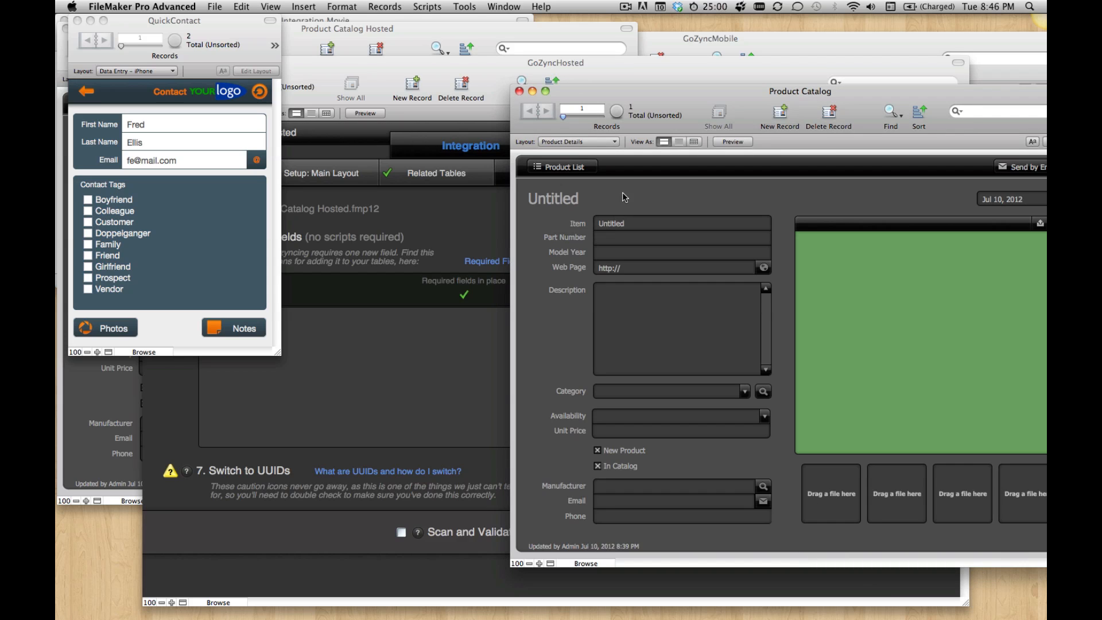
drag(632, 86, 633, 84)
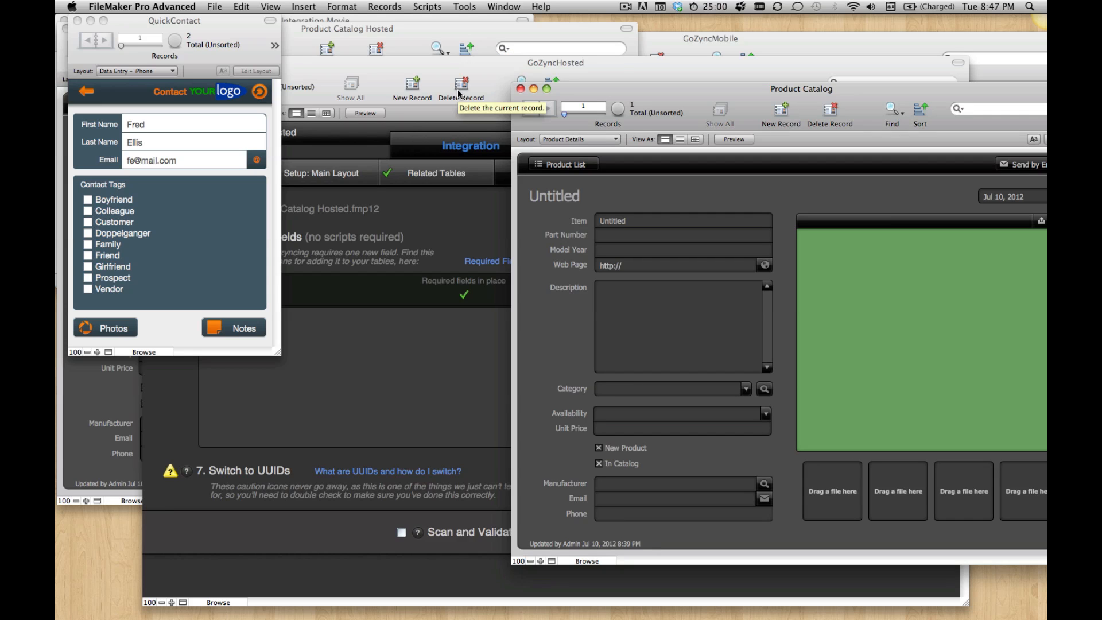
click(455, 246)
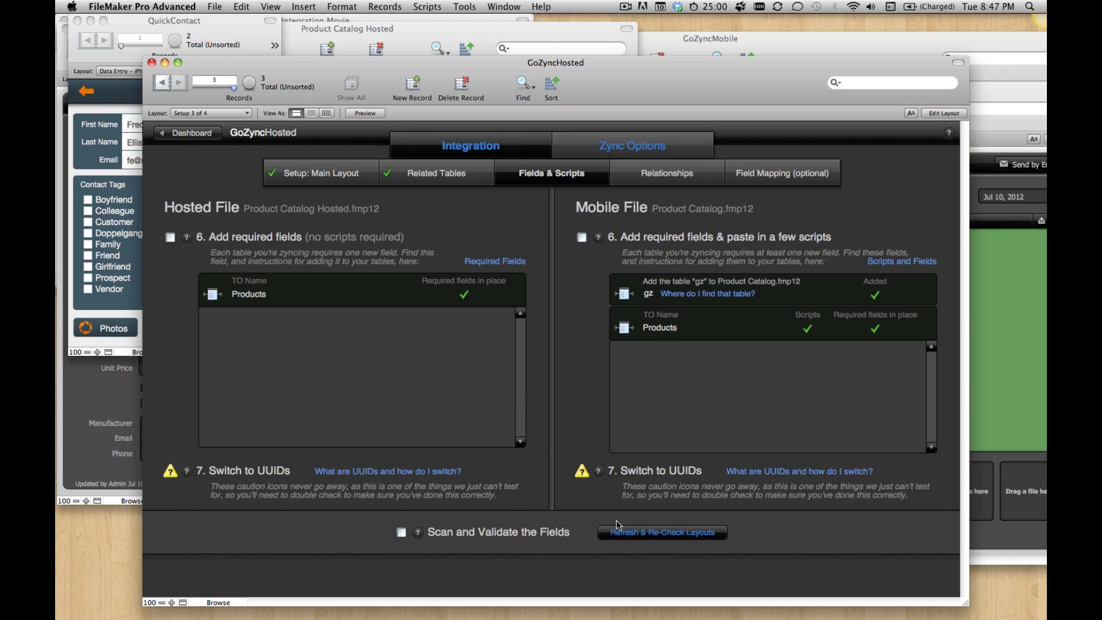
Step: In Product Catalog Hosted's Products table, change PRODUCT ID MATCH FIELD to Text and turn off its serial number auto-entry
click(108, 412)
key(super+shift+d)
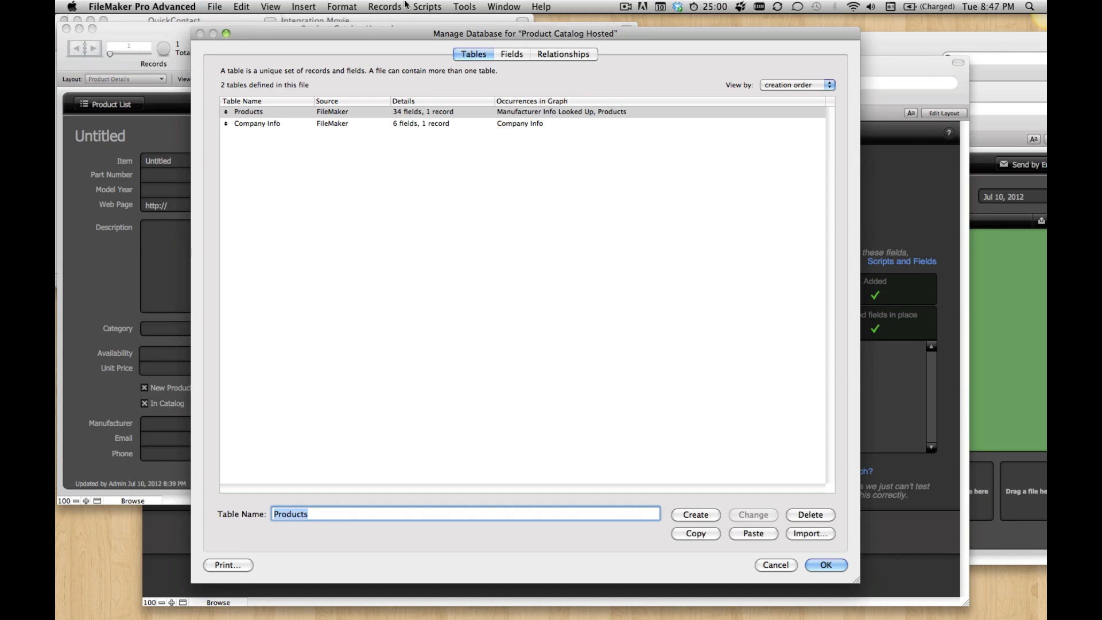
double_click(347, 115)
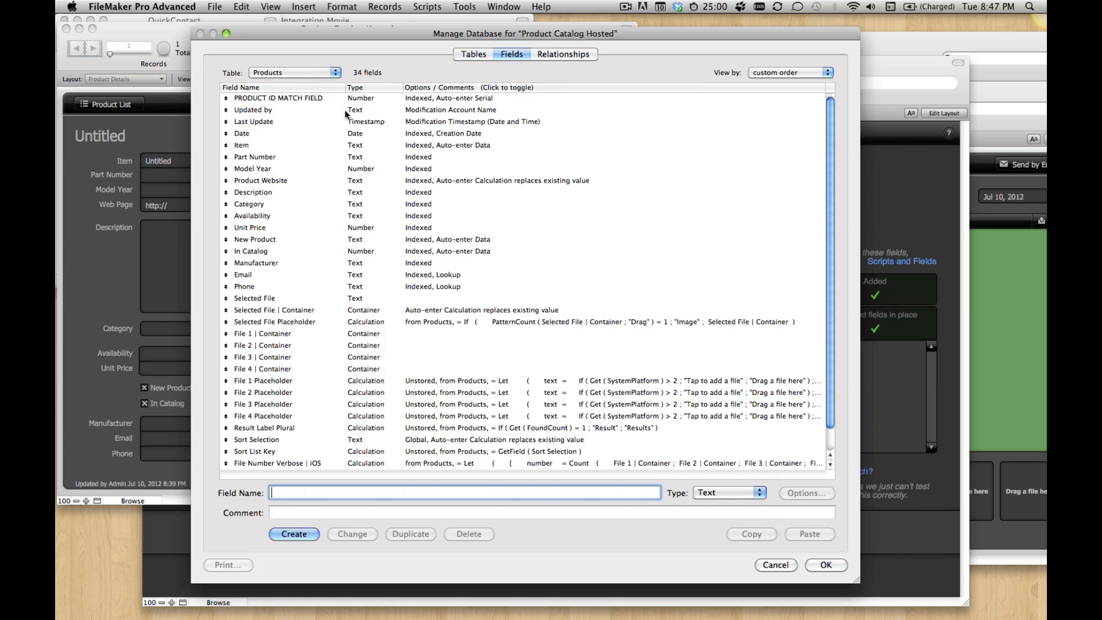
click(259, 99)
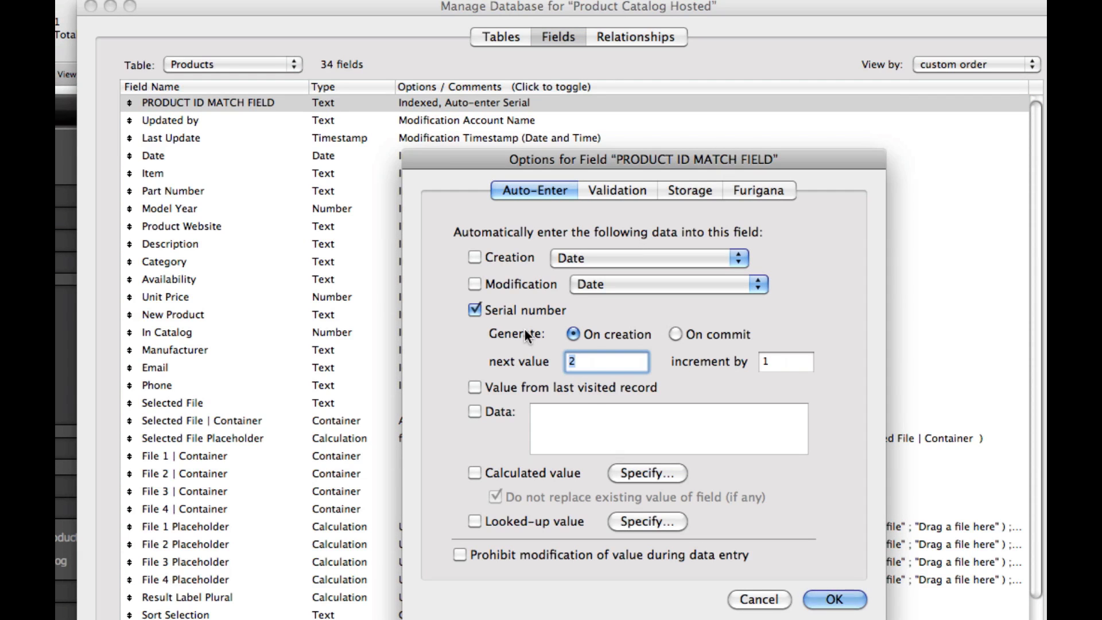
click(474, 310)
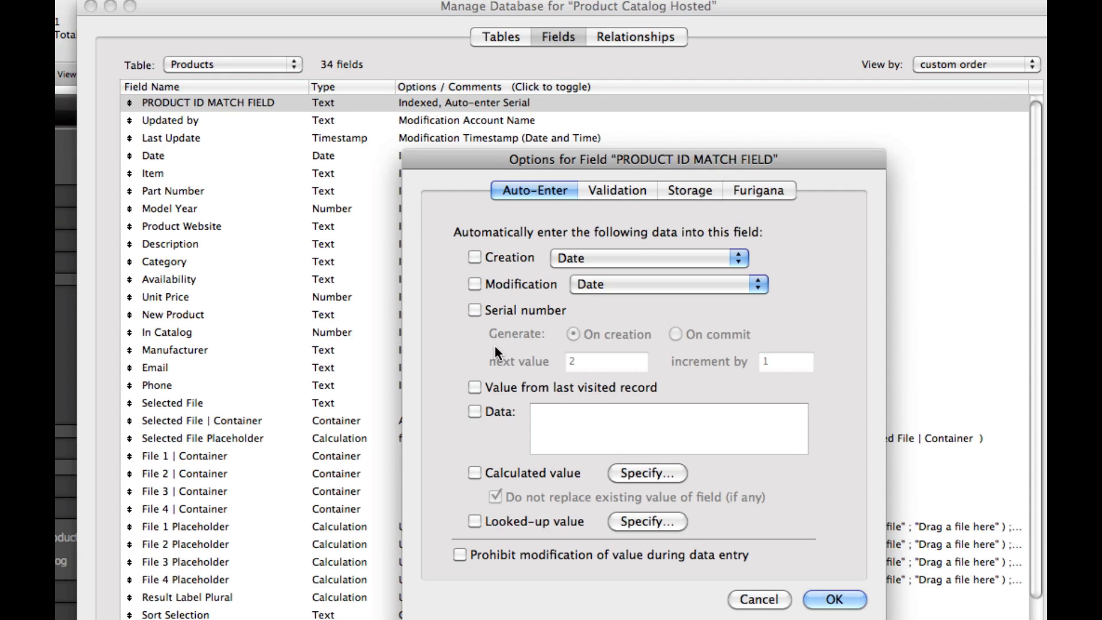
Step: Set PRODUCT ID MATCH FIELD in Product Catalog Hosted to auto-enter the calculated value Get ( UUID )
click(475, 472)
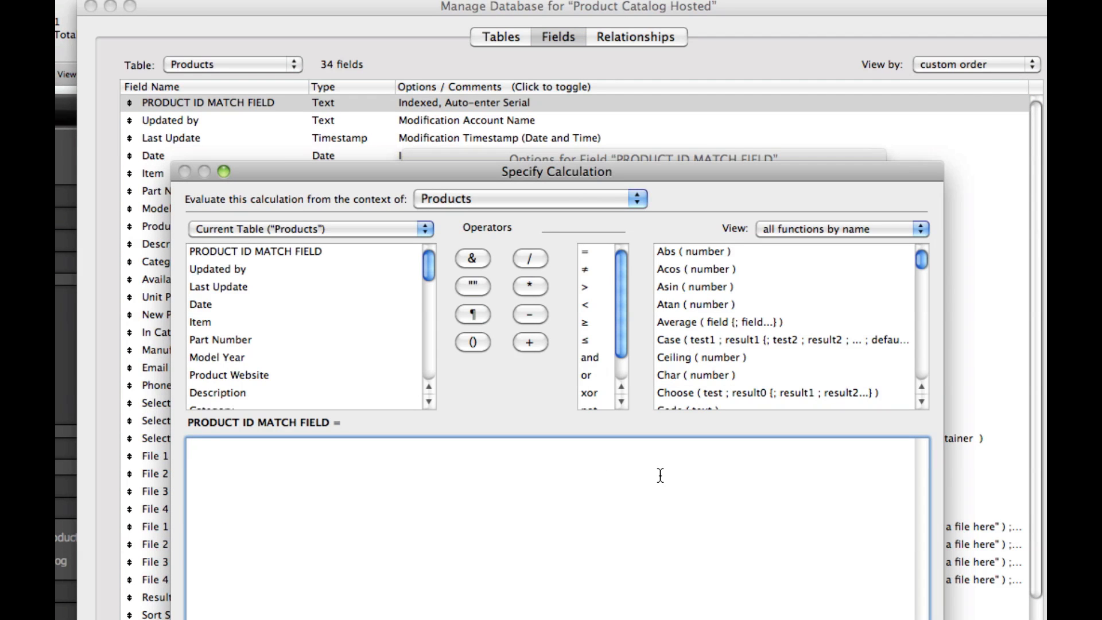
text(Get ( UUID)
key(Return)
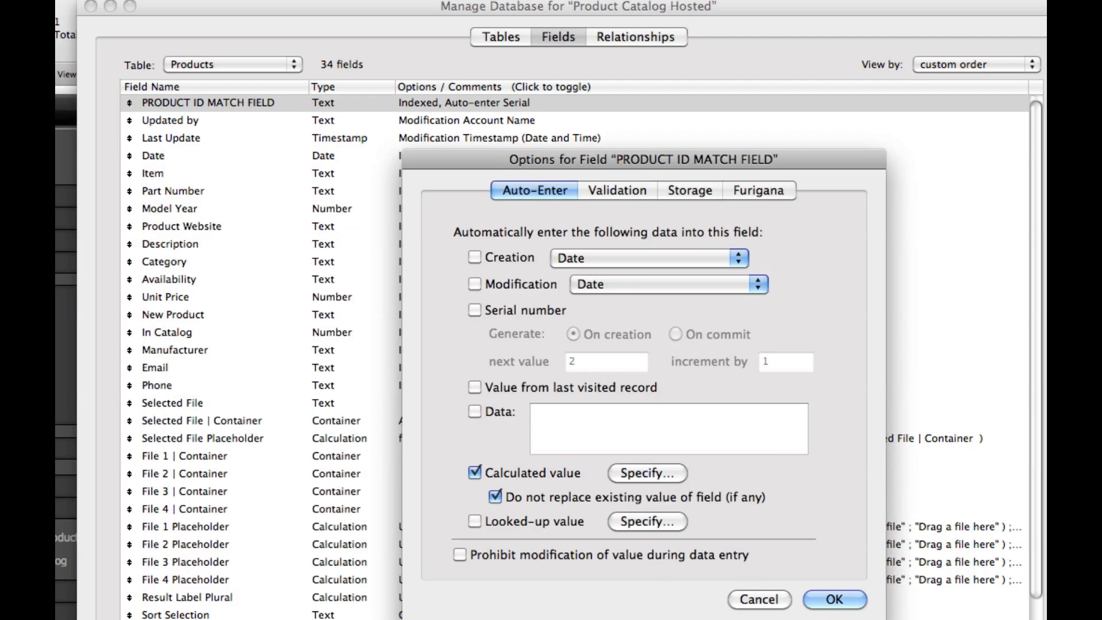
Step: Let the calculation replace existing values, prohibit modification of the match field during data entry, and save the hosted database definition
click(495, 496)
click(499, 548)
click(833, 599)
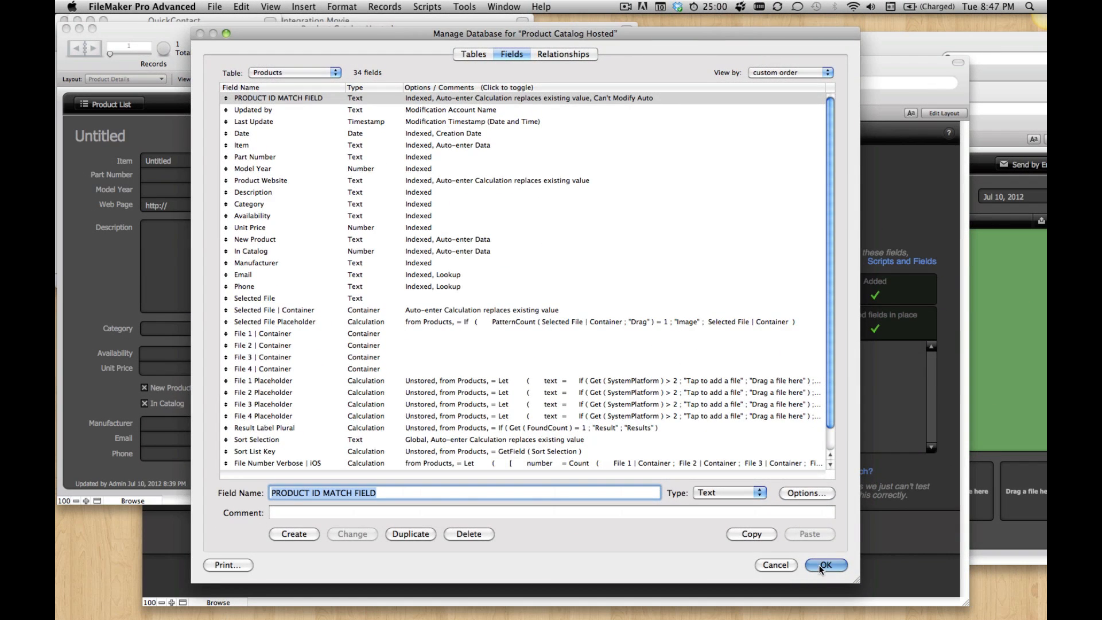
click(824, 565)
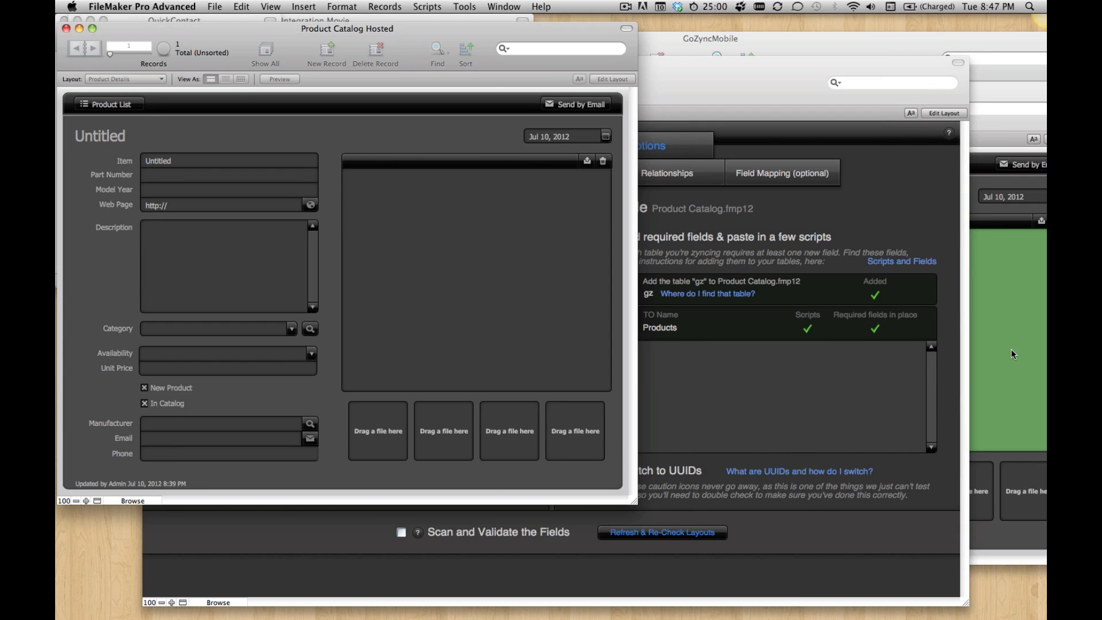
Step: Change the type of PRODUCT ID MATCH FIELD in the Products table of Product Catalog to Text
click(1010, 349)
key(super+shift+d)
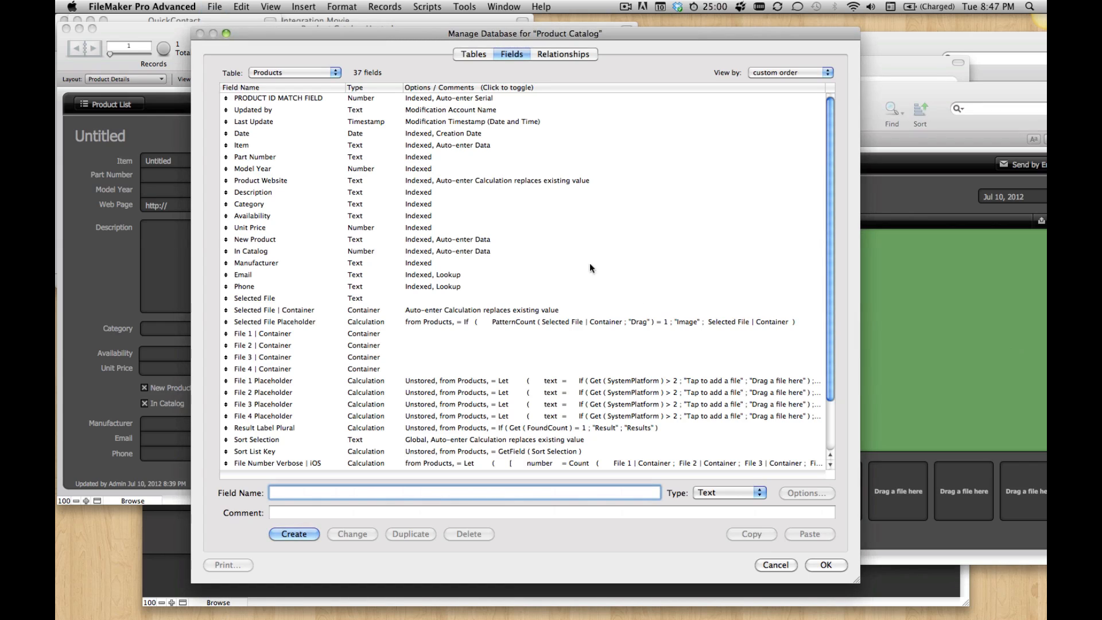
click(334, 97)
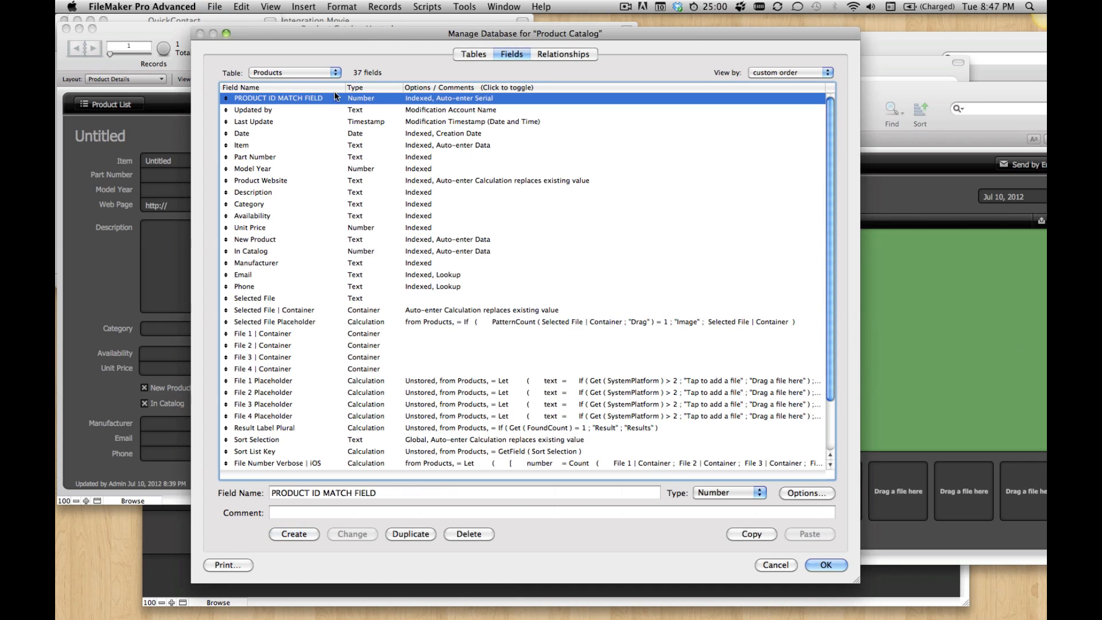
click(746, 493)
click(747, 480)
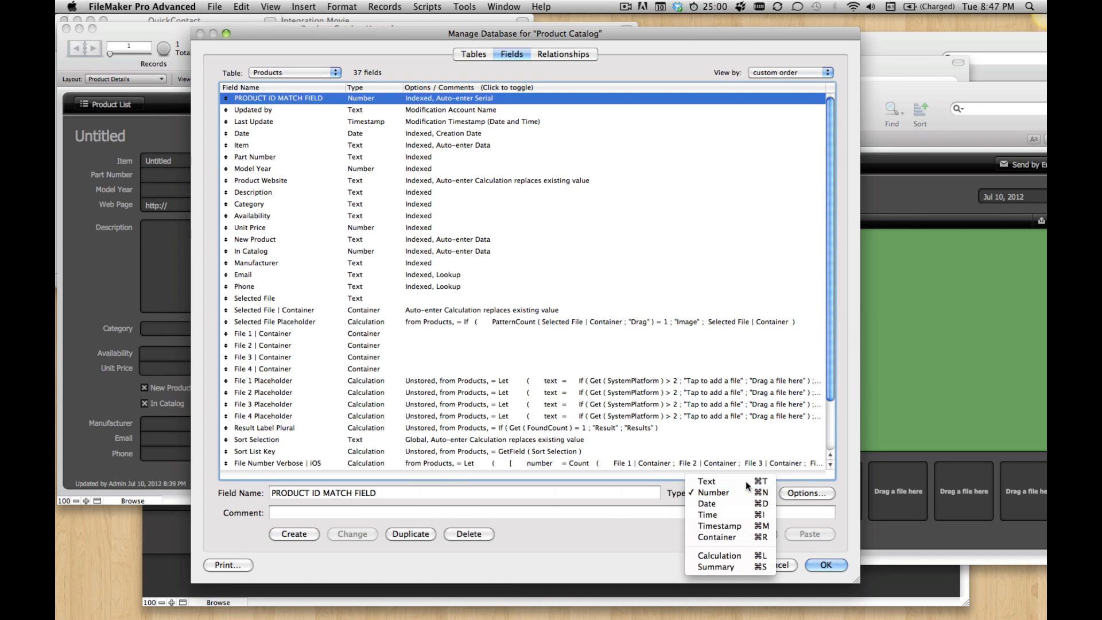
click(353, 533)
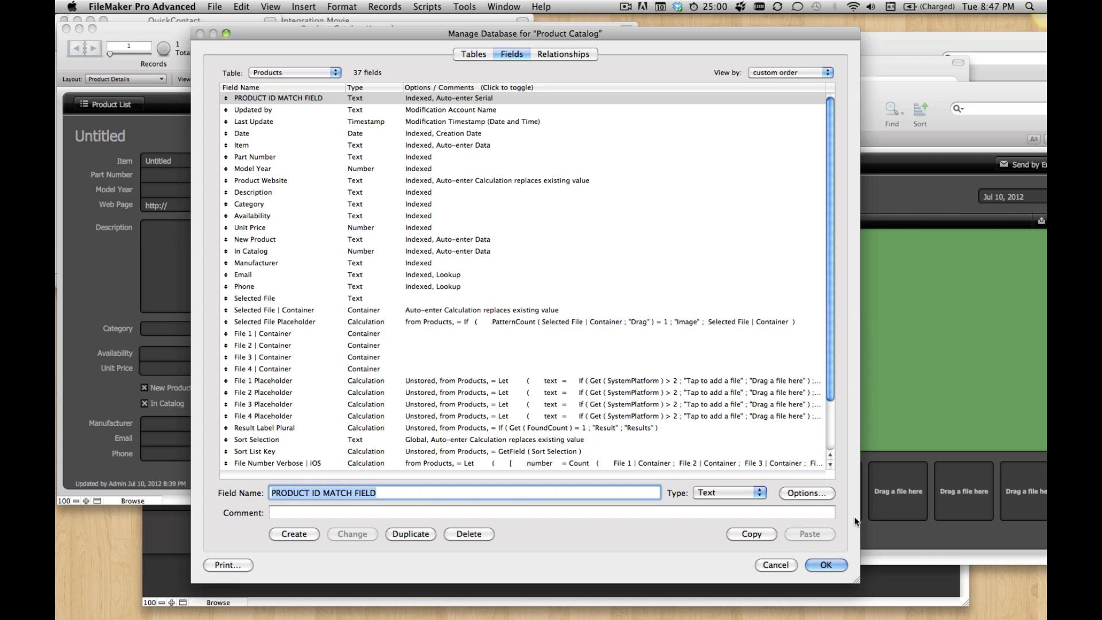
Step: Make PRODUCT ID MATCH FIELD in Product Catalog auto-enter the calculated value Get ( UUID ), replacing any existing value
click(806, 492)
click(456, 345)
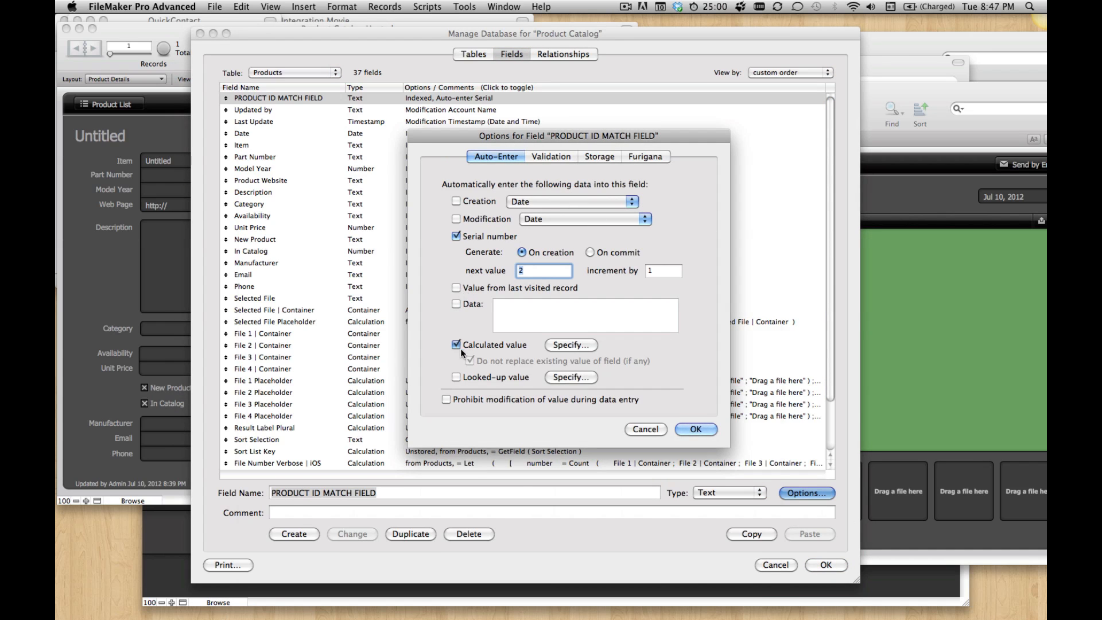
text(Get ( UUOD)
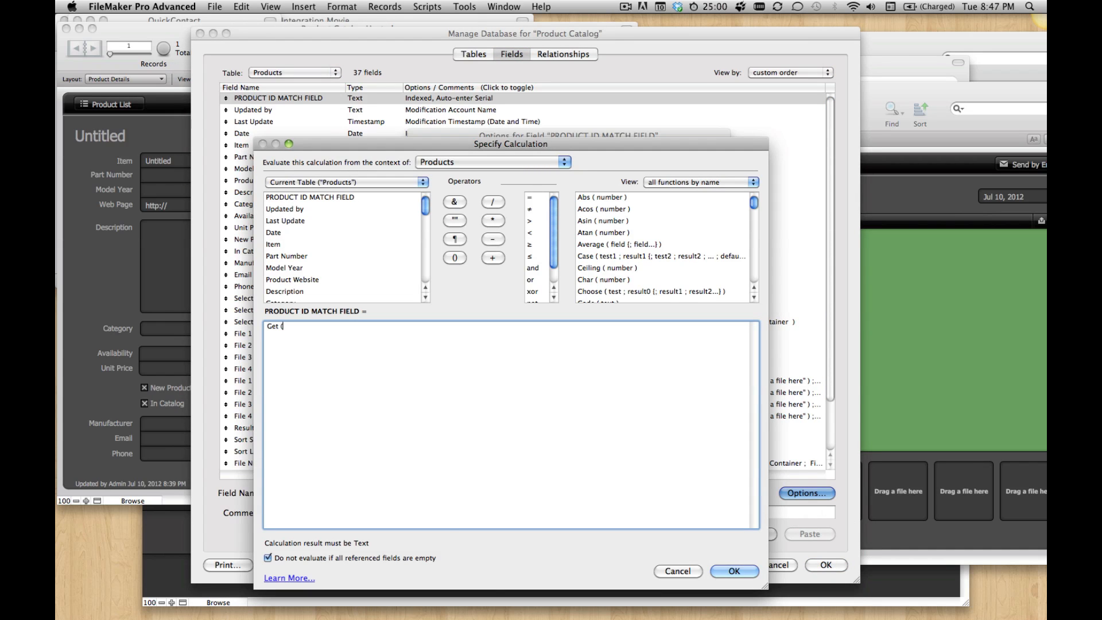
key(BackSpace)
key(BackSpace)
text(ID ))
click(743, 570)
click(469, 360)
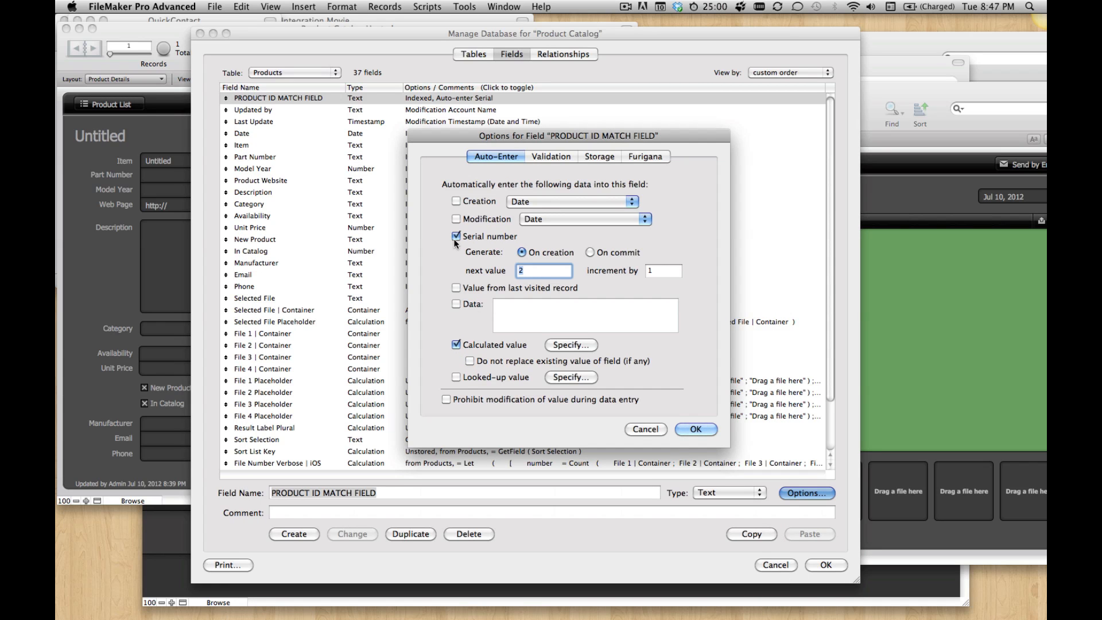
Step: Turn off the match field's serial number, prohibit its modification during data entry, and save Product Catalog's database definition
click(455, 237)
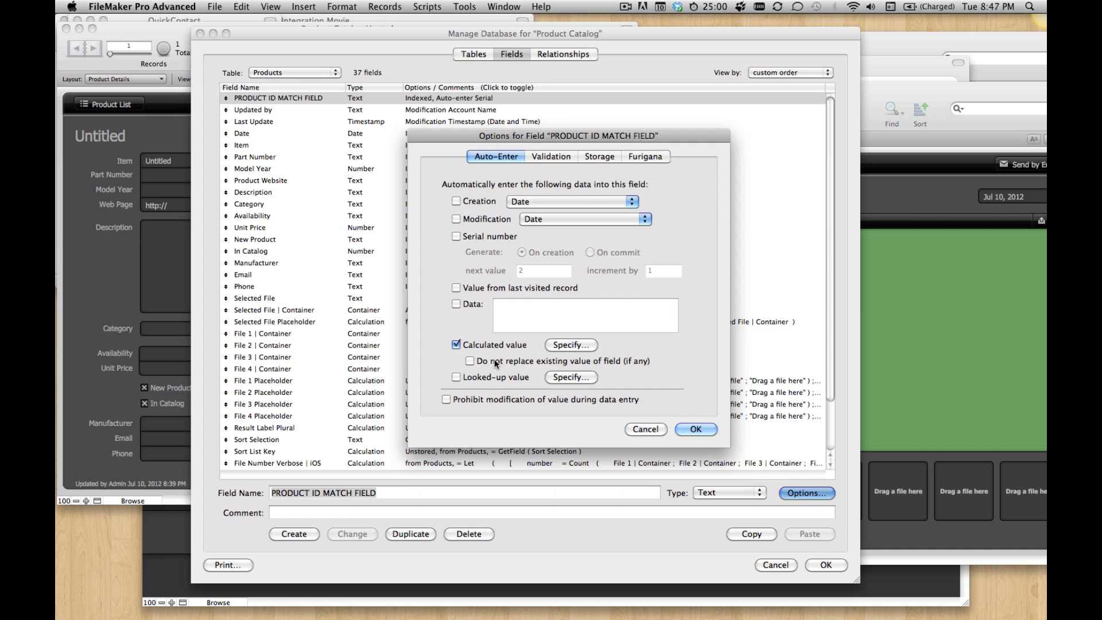
click(450, 398)
click(694, 429)
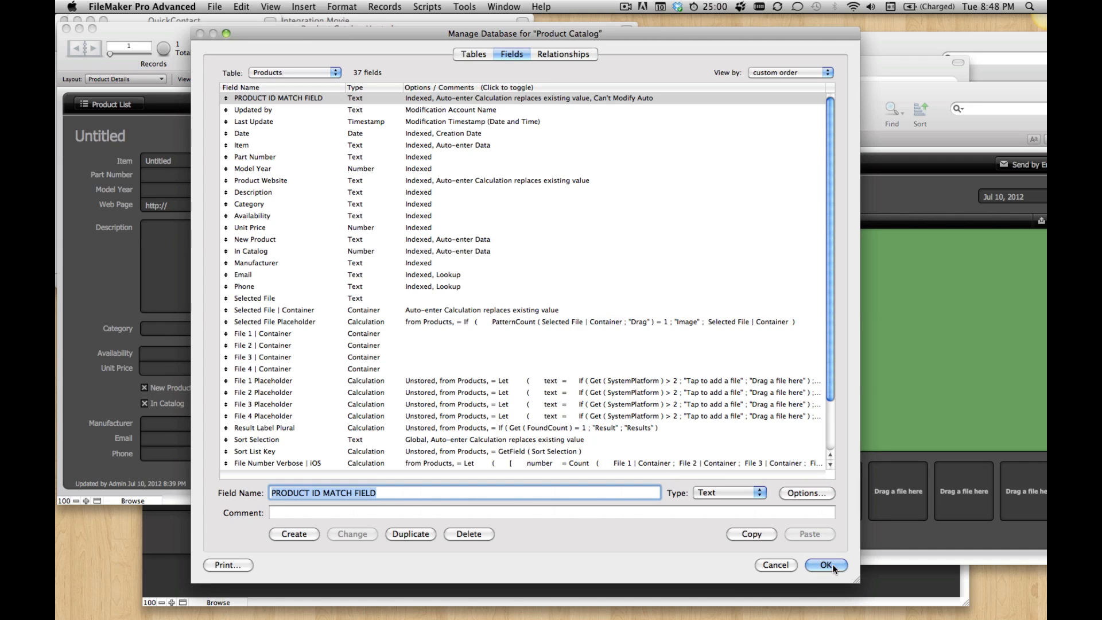
click(826, 564)
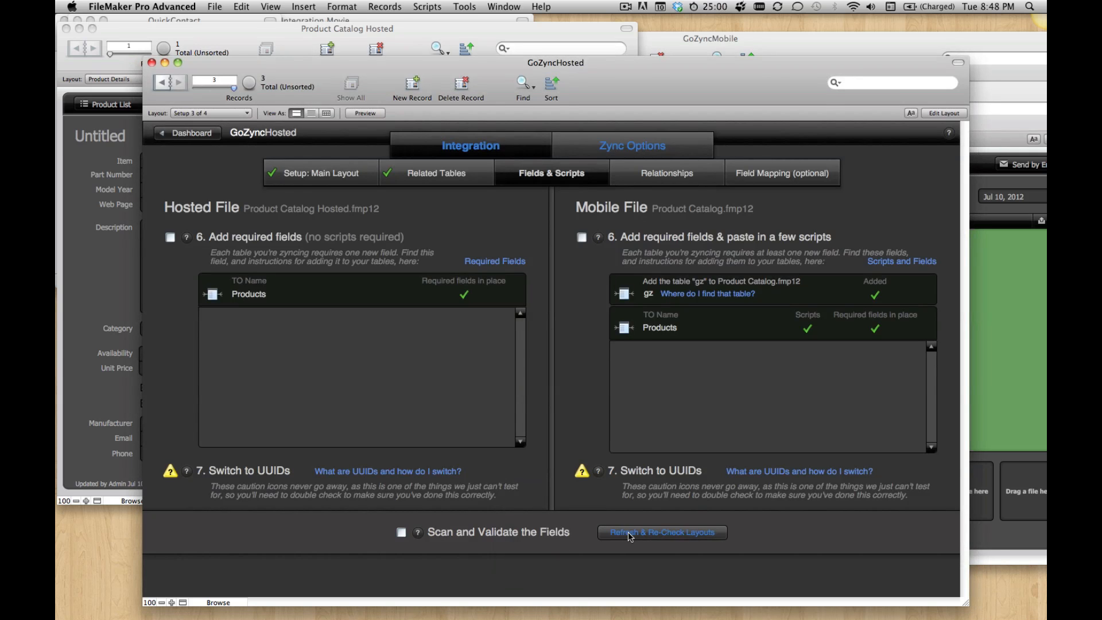
Step: Refresh and re-check the layouts in GoZyncHosted's Fields & Scripts setup, and open the Relationships setup stage
click(630, 534)
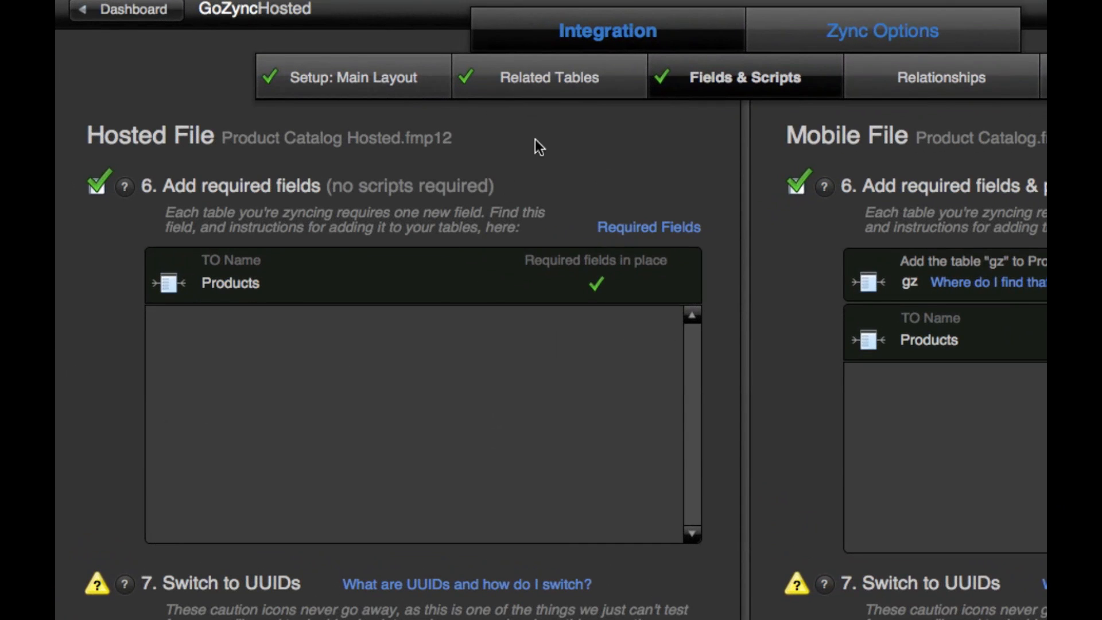
click(919, 68)
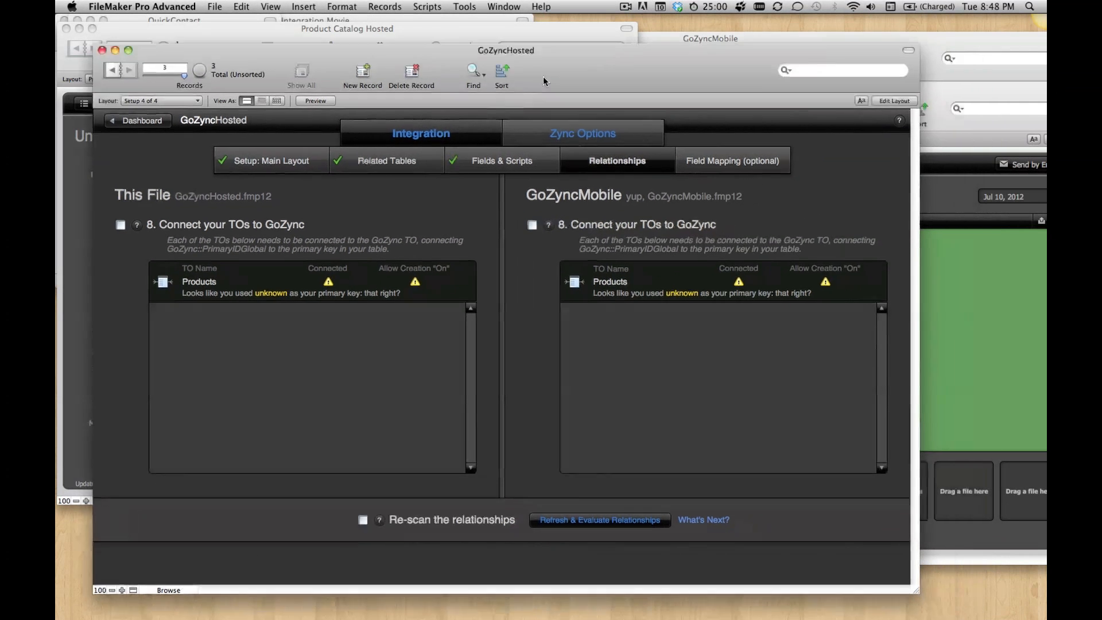
drag(543, 77, 514, 70)
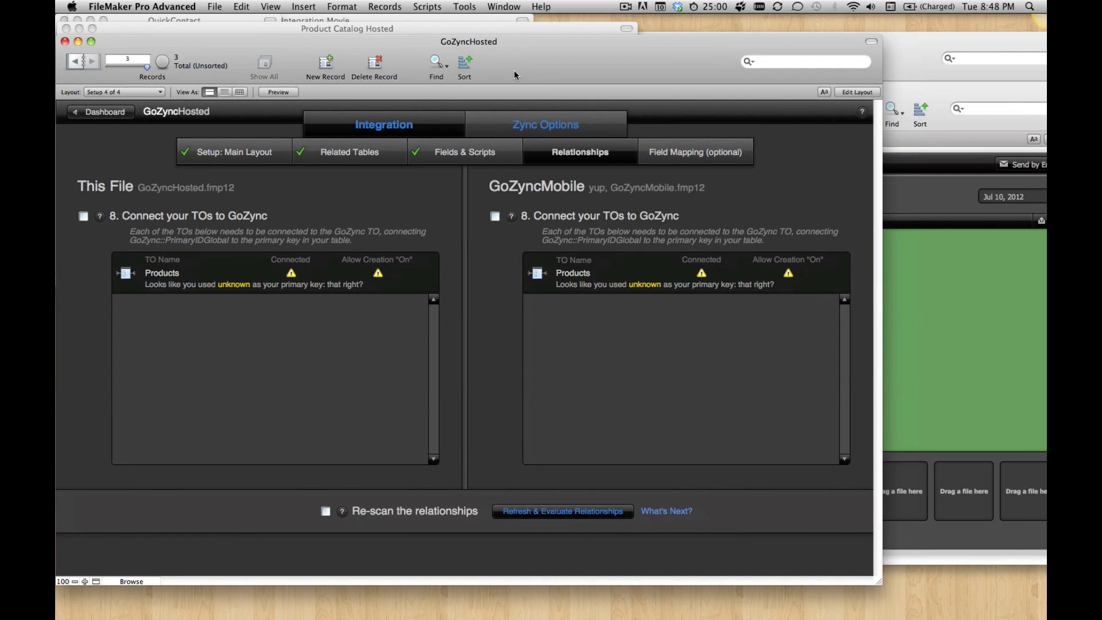
Step: Relate PRODUCT ID MATCH FIELD of Products to PrimaryIDGlobal of GoZync in GoZyncHosted's relationships graph and save it
key(super+shift+d)
click(551, 55)
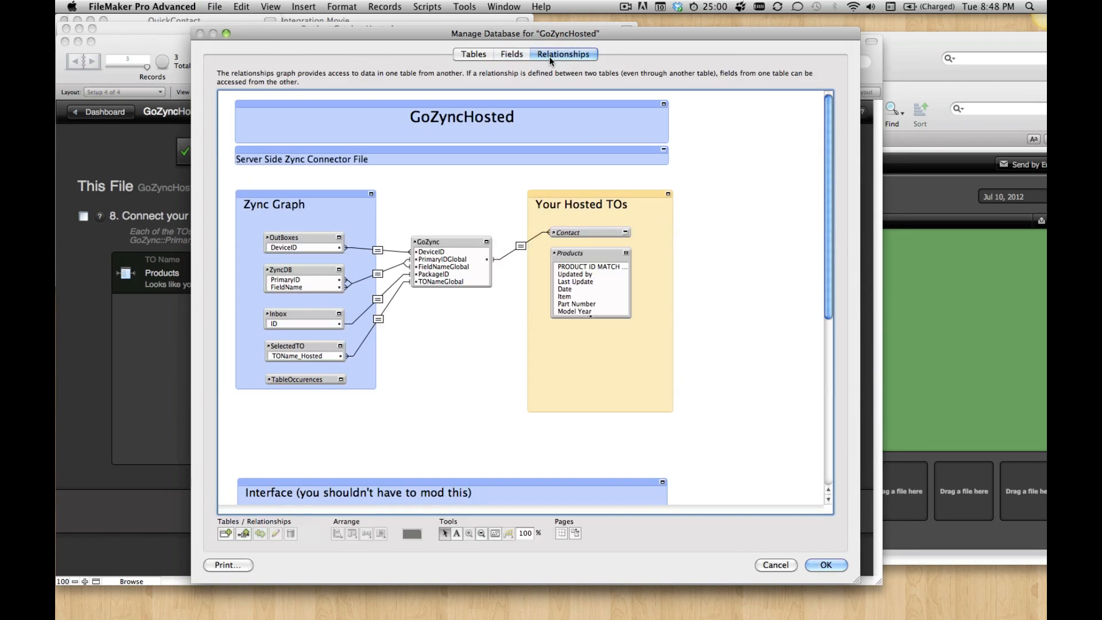
click(567, 270)
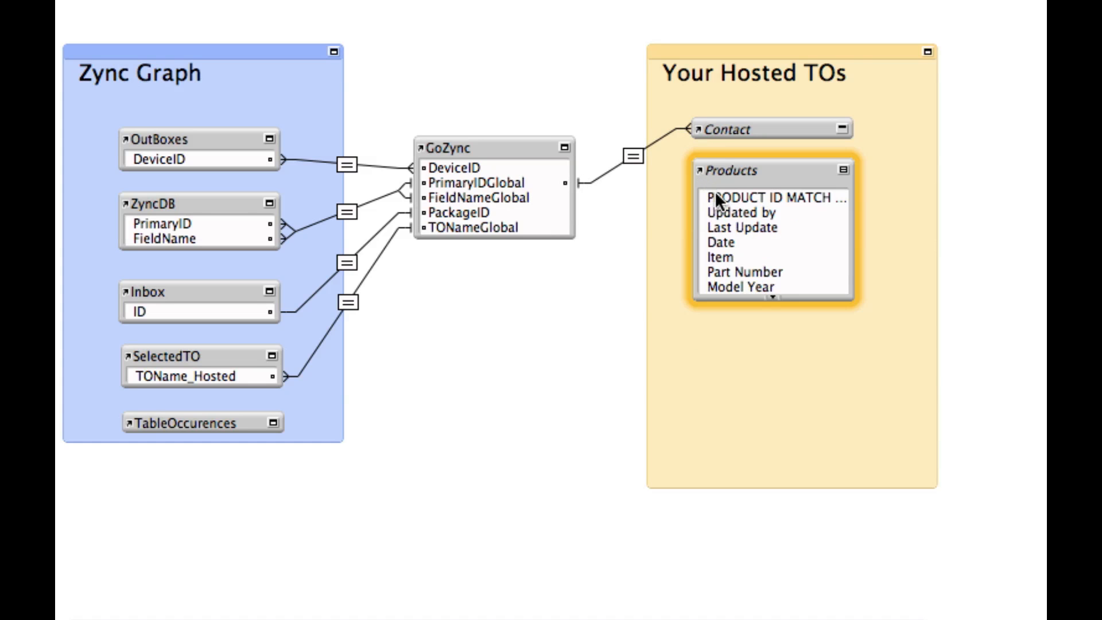
drag(714, 198, 550, 182)
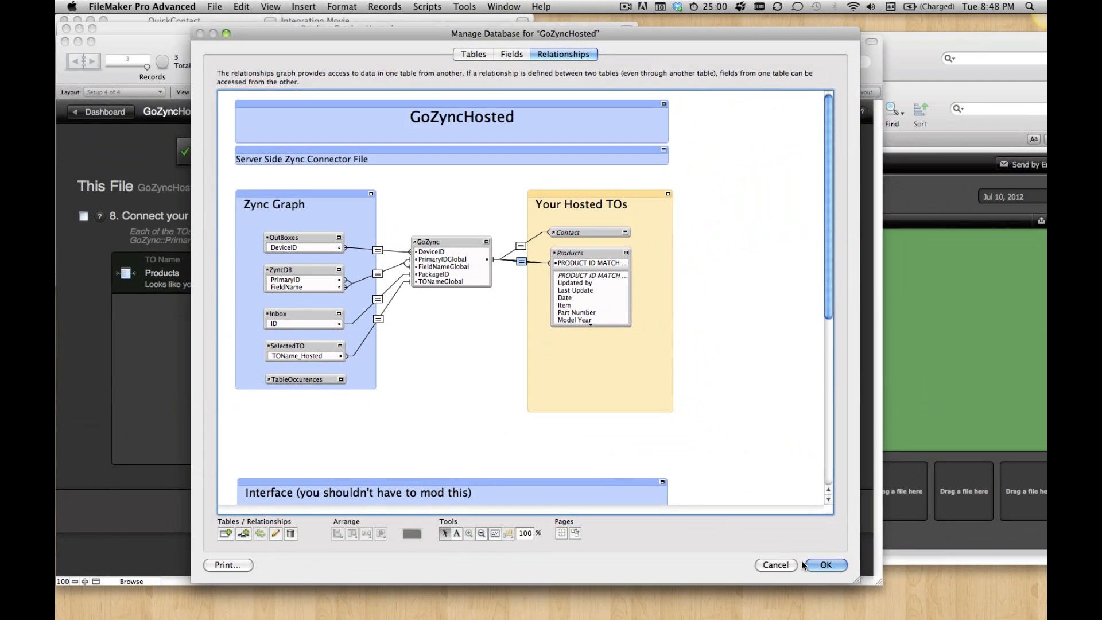
click(820, 563)
Step: Bring up GoZyncMobile, relate Products' PRODUCT ID MATCH FIELD to GoZync's PrimaryIDGlobal in its relationships graph, and save it
click(950, 352)
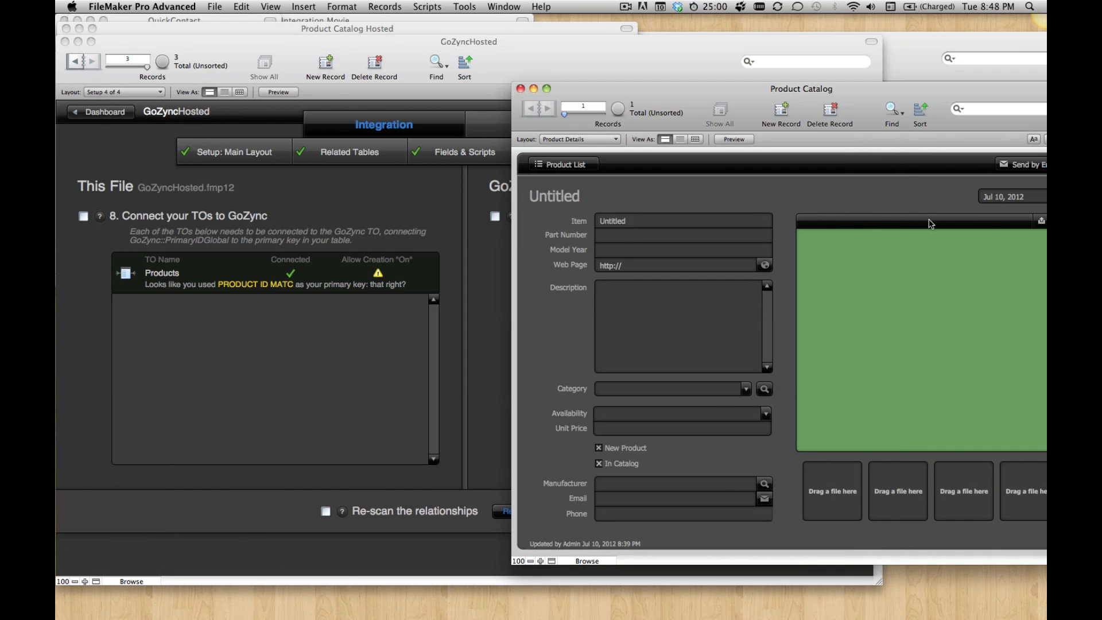
click(925, 73)
key(super+shift+d)
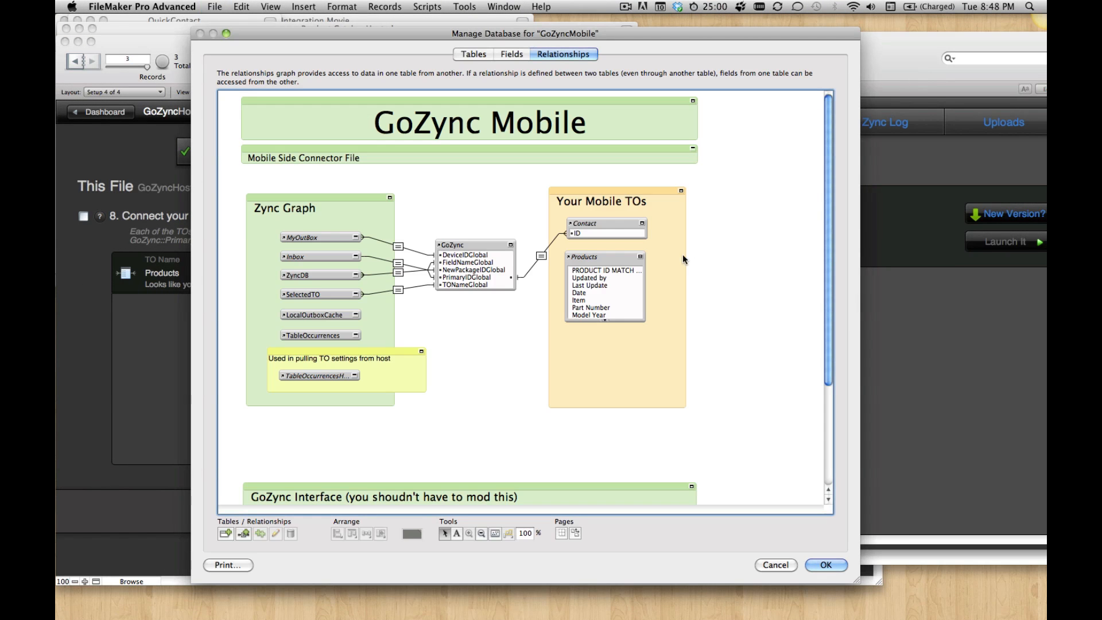
click(587, 271)
drag(586, 271, 468, 277)
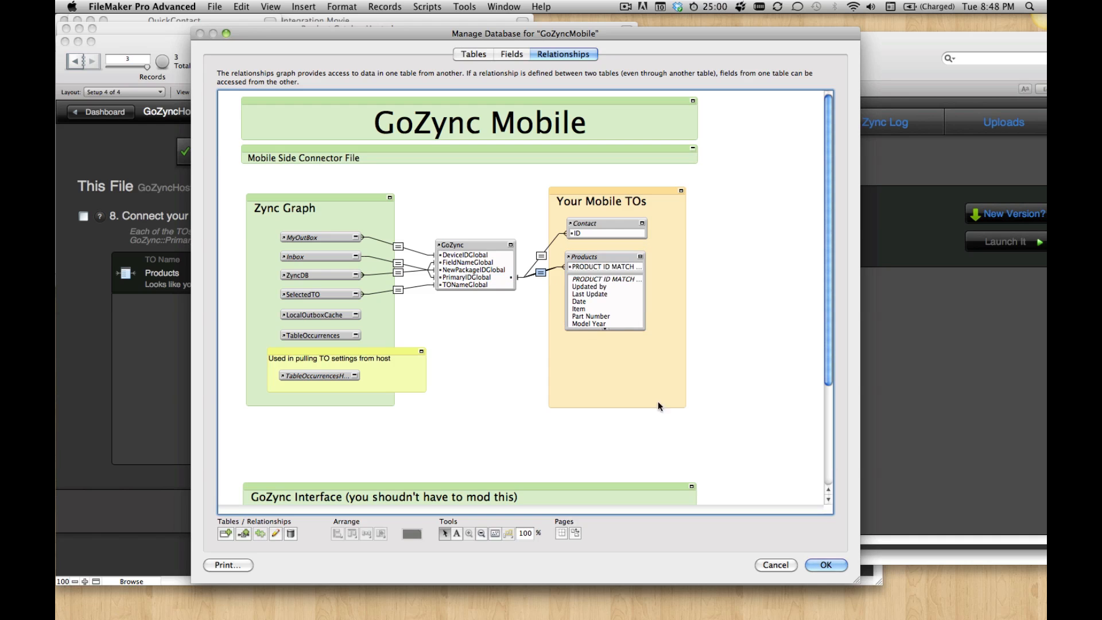
key(Return)
Step: Allow creation of Products records via the GoZync–Products relationship in GoZyncHosted and save the graph
click(251, 370)
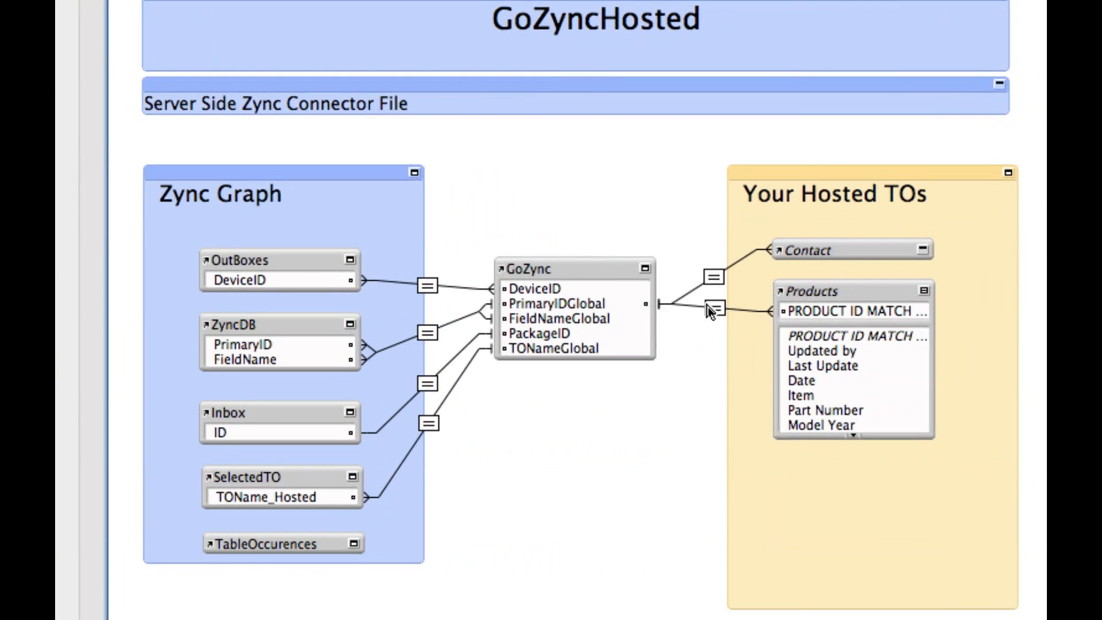
double_click(711, 305)
click(520, 494)
key(Return)
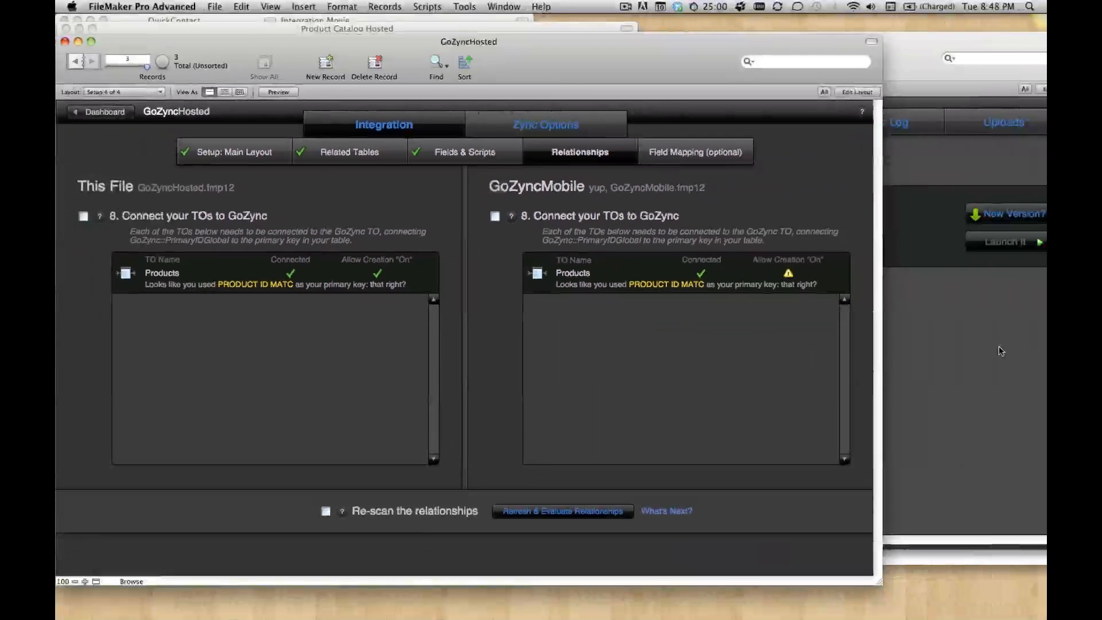
Step: Allow creation of Products records via the GoZync–Products relationship in GoZyncMobile and save the graph
click(1000, 347)
key(super+shift+d)
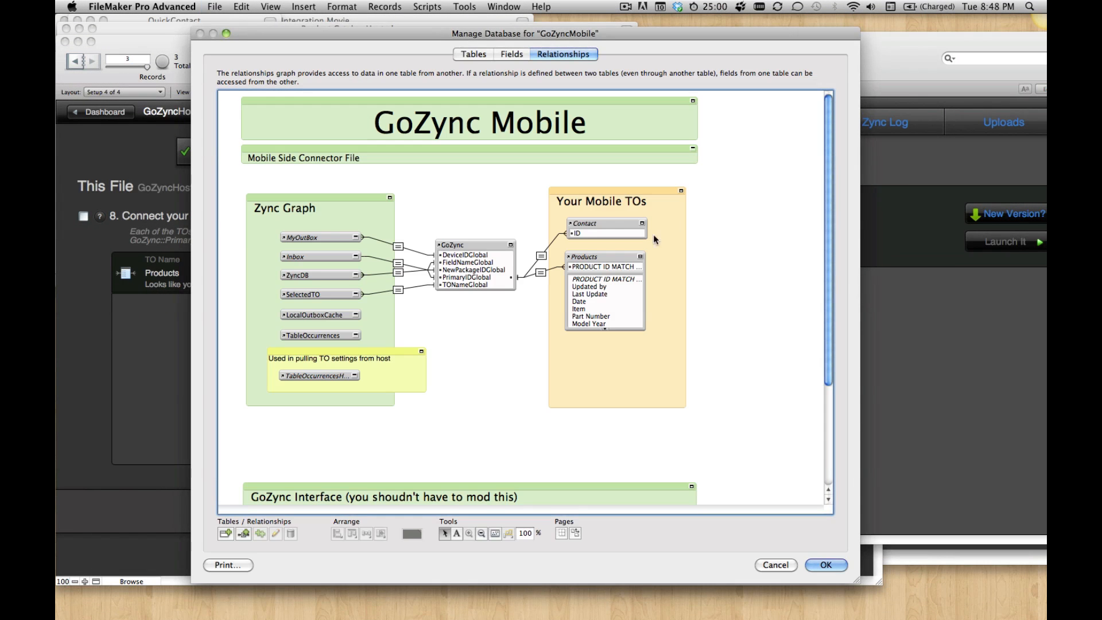
double_click(547, 271)
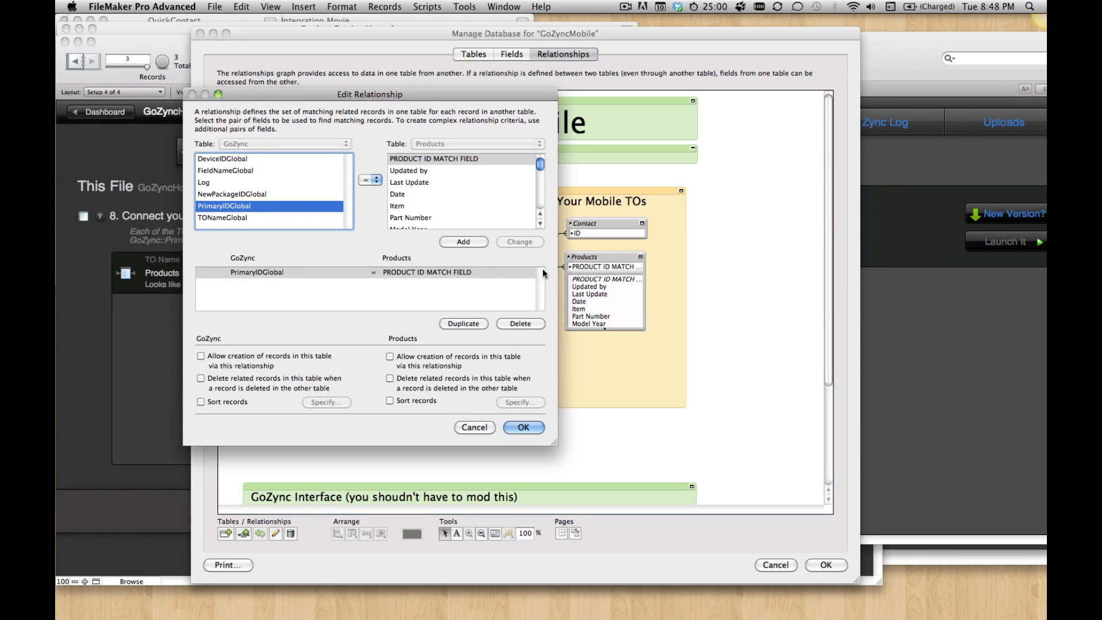
click(403, 359)
click(521, 428)
click(824, 565)
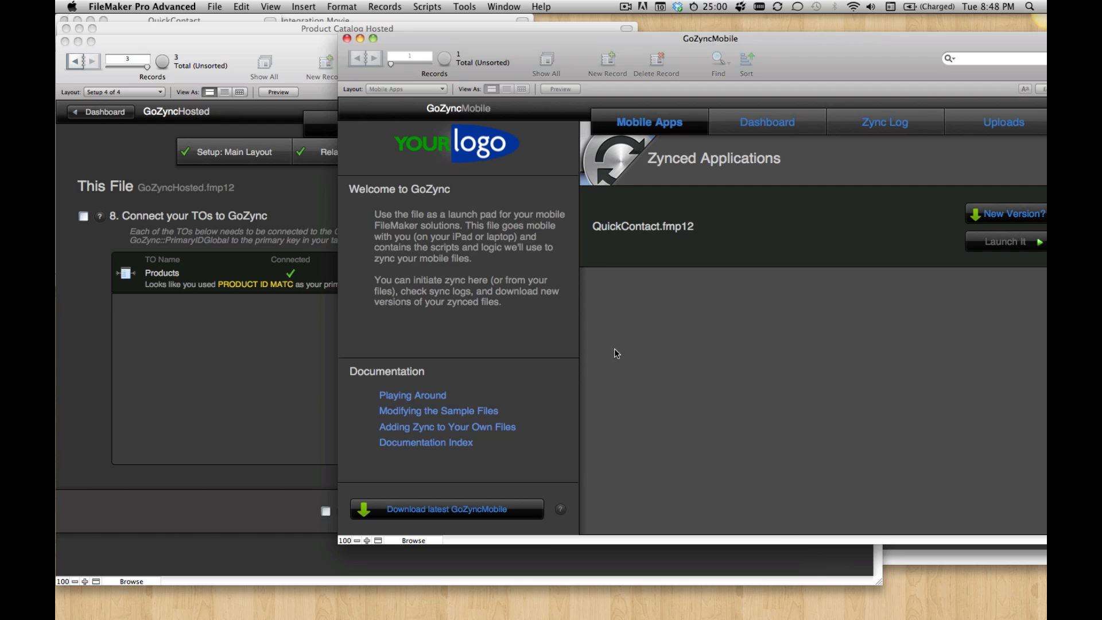
Step: Refresh and evaluate the relationships in GoZyncHosted's Relationships setup stage
click(282, 351)
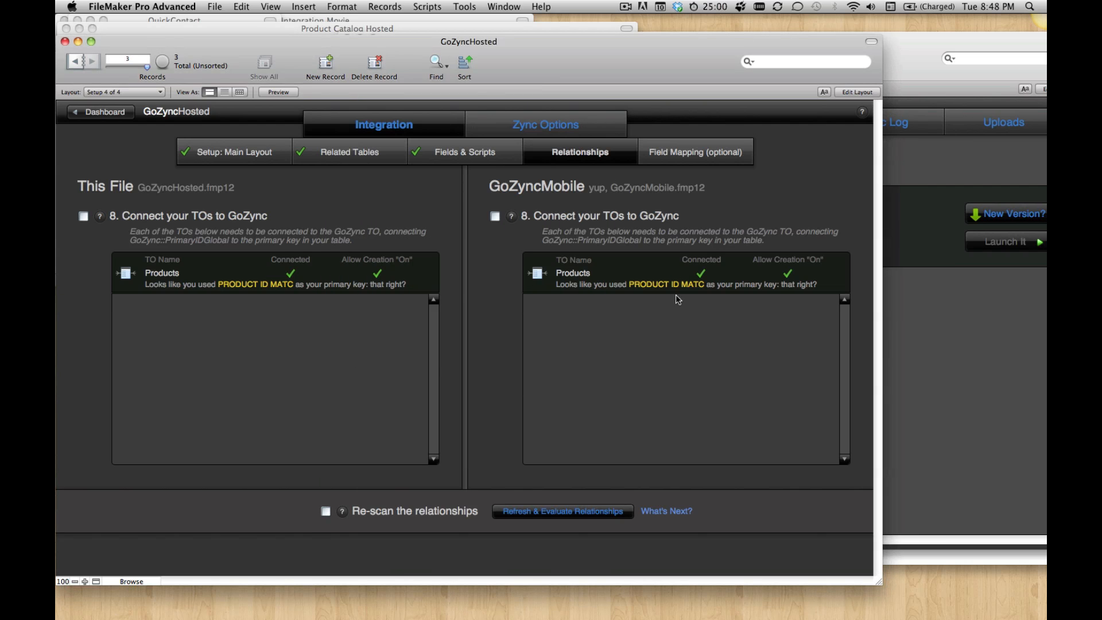
click(562, 511)
drag(673, 80, 706, 94)
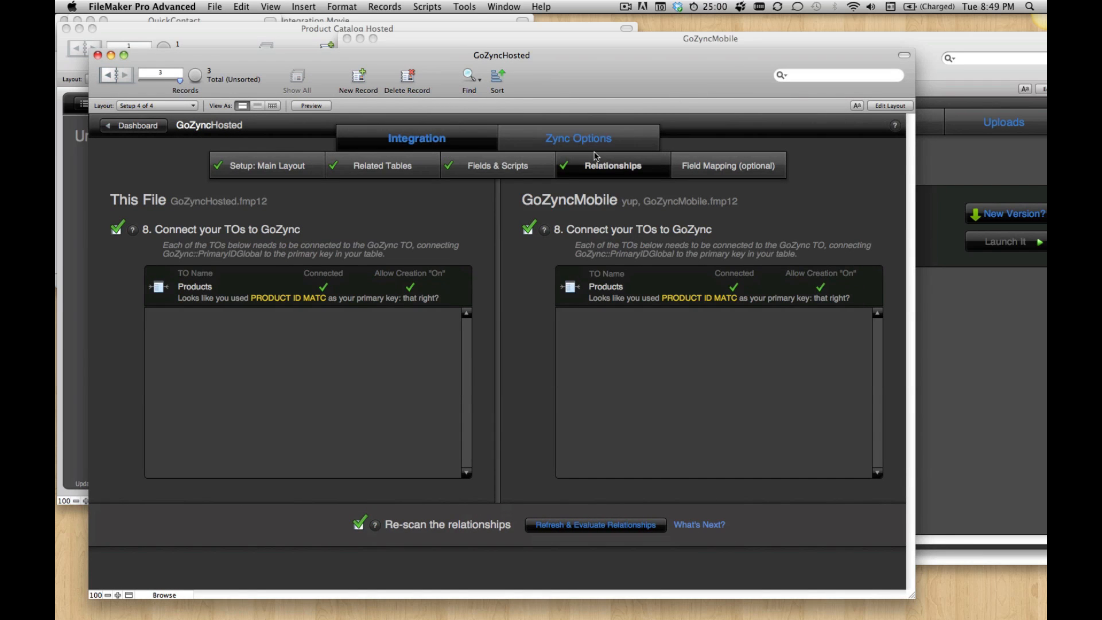
Step: Turn off field-level merge for both pushing and pulling in Product Details' Zync Options, and return to GoZyncHosted's Dashboard
click(577, 140)
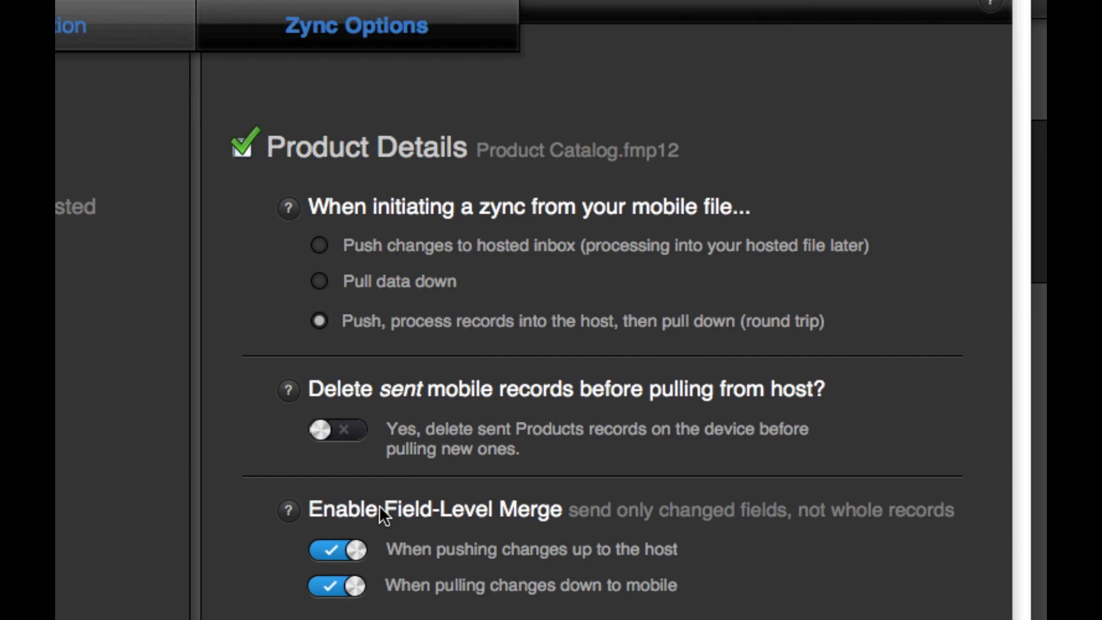
click(354, 550)
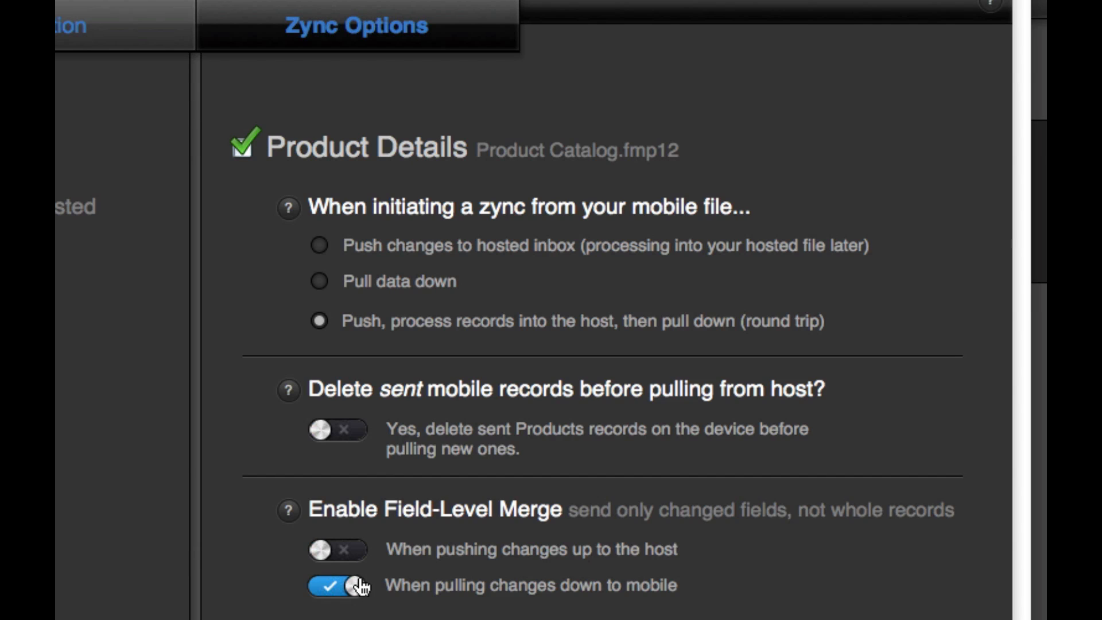
click(354, 585)
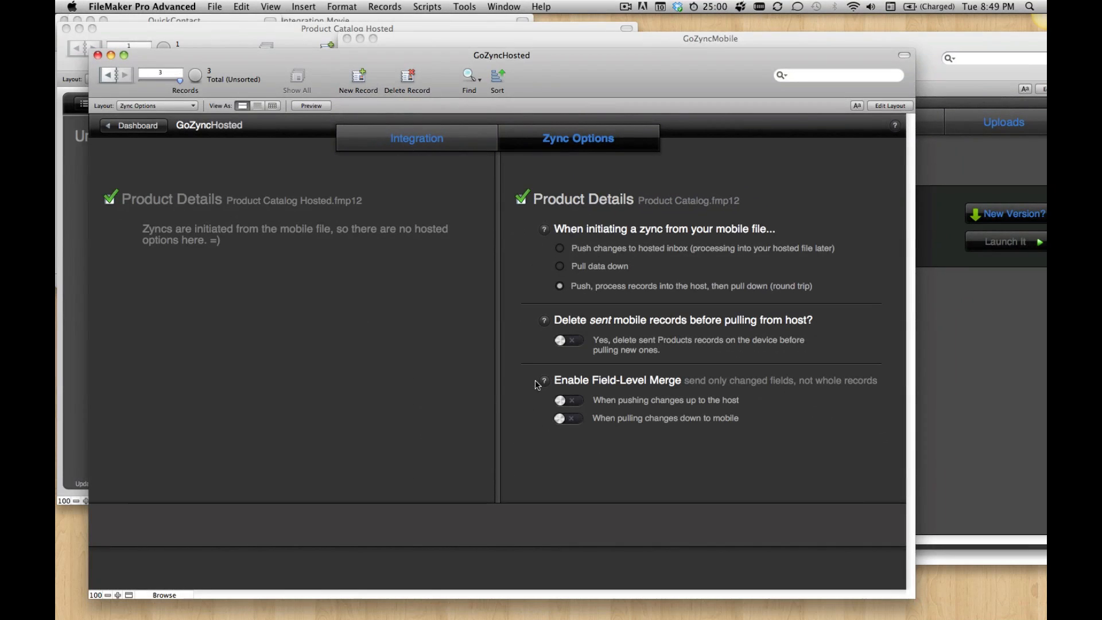
drag(610, 83, 649, 137)
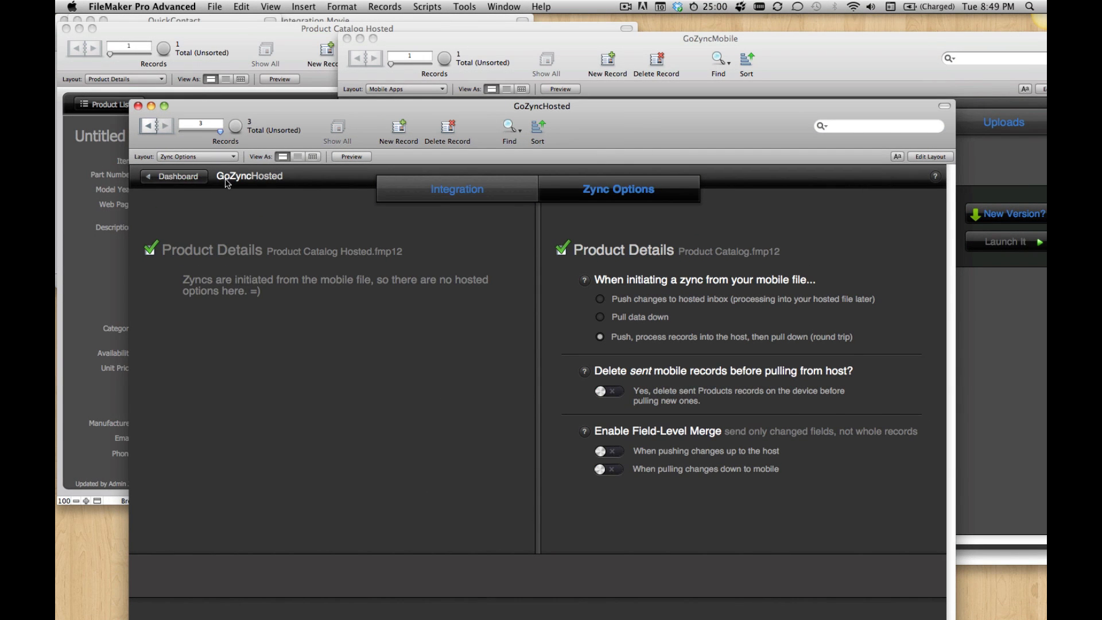
click(189, 178)
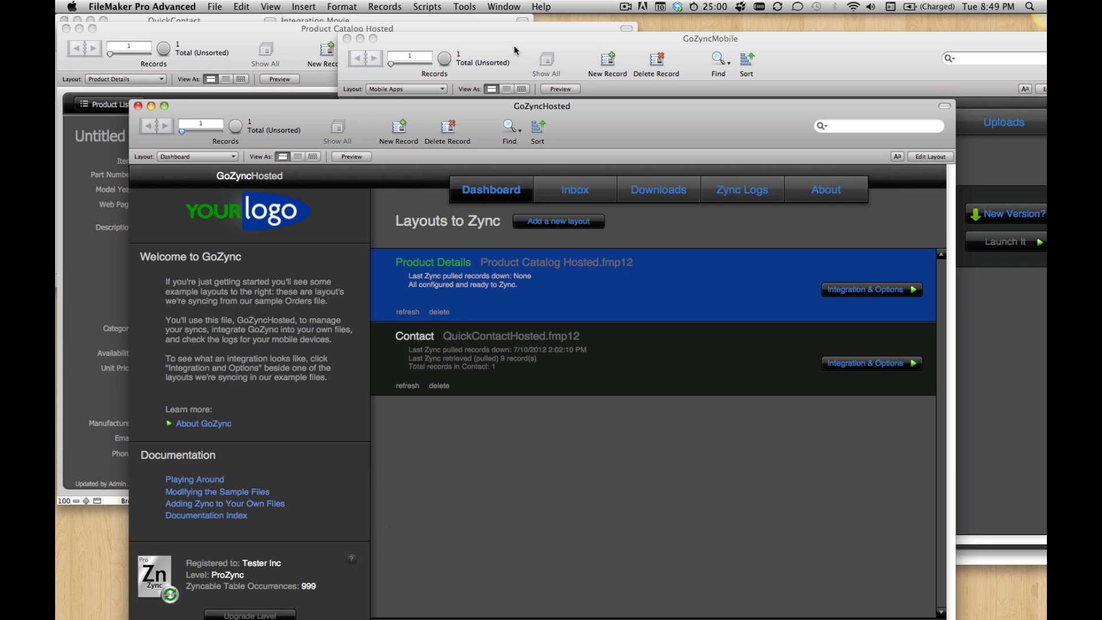
Step: Bring the Product Catalog Hosted and Product Catalog windows to the front and arrange them side by side
click(497, 29)
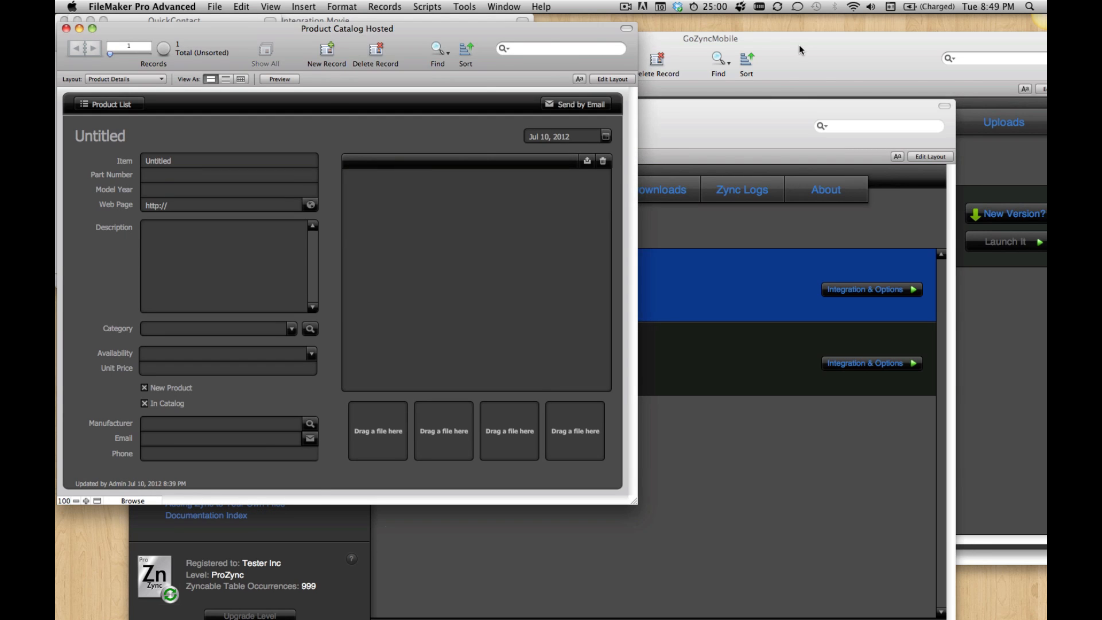
mouse_move(802, 45)
mouse_down()
mouse_move(799, 116)
mouse_move(782, 45)
mouse_up()
click(822, 90)
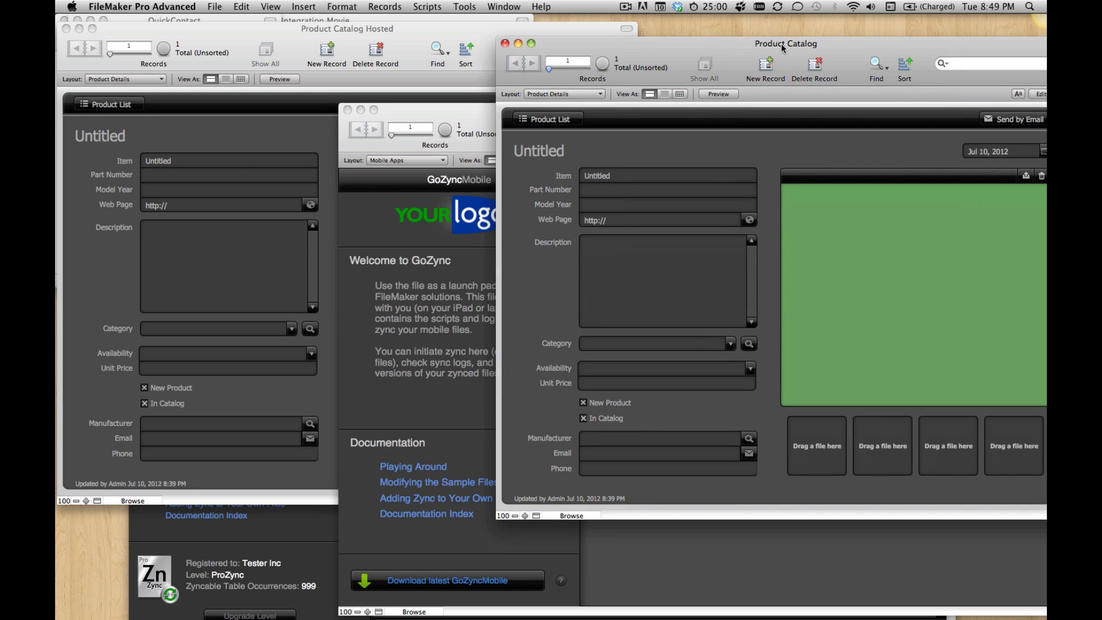
drag(406, 108, 366, 95)
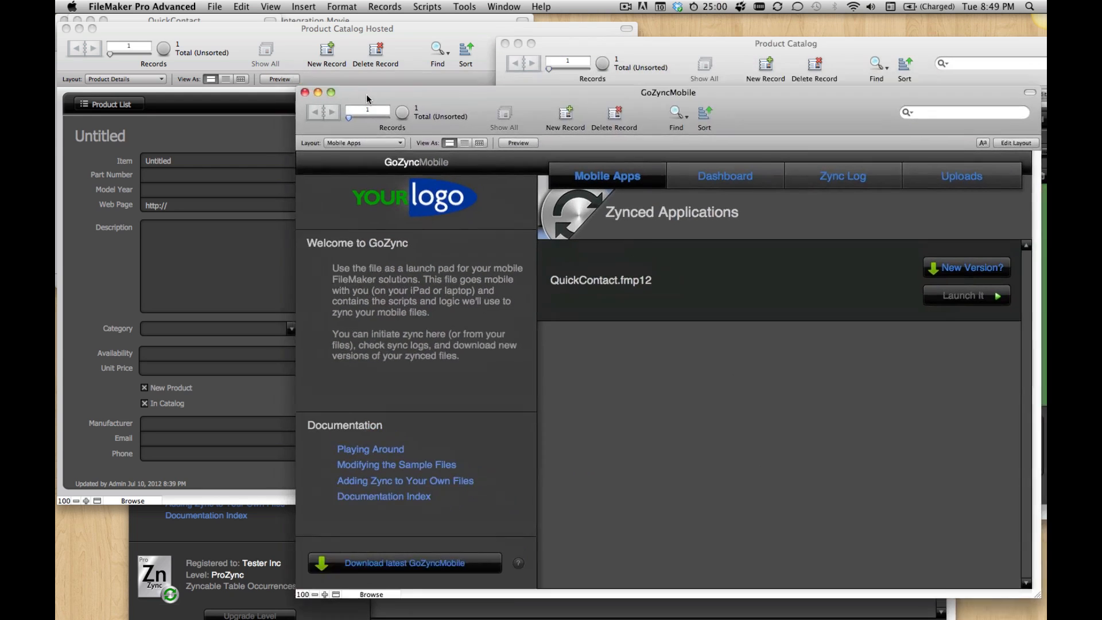
click(608, 51)
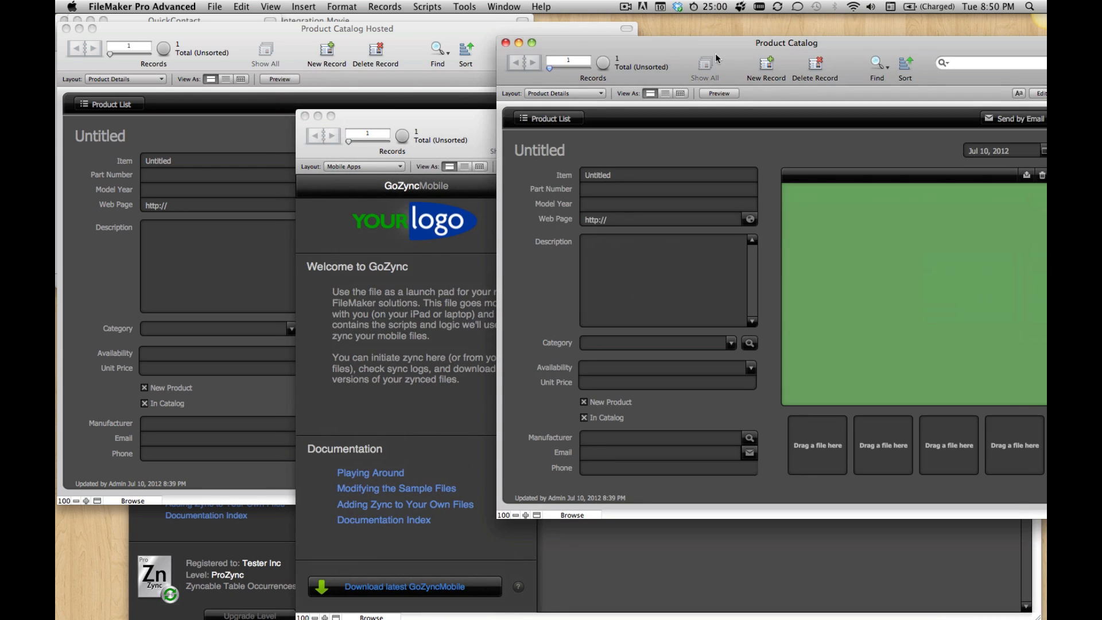
click(395, 33)
drag(686, 39, 664, 31)
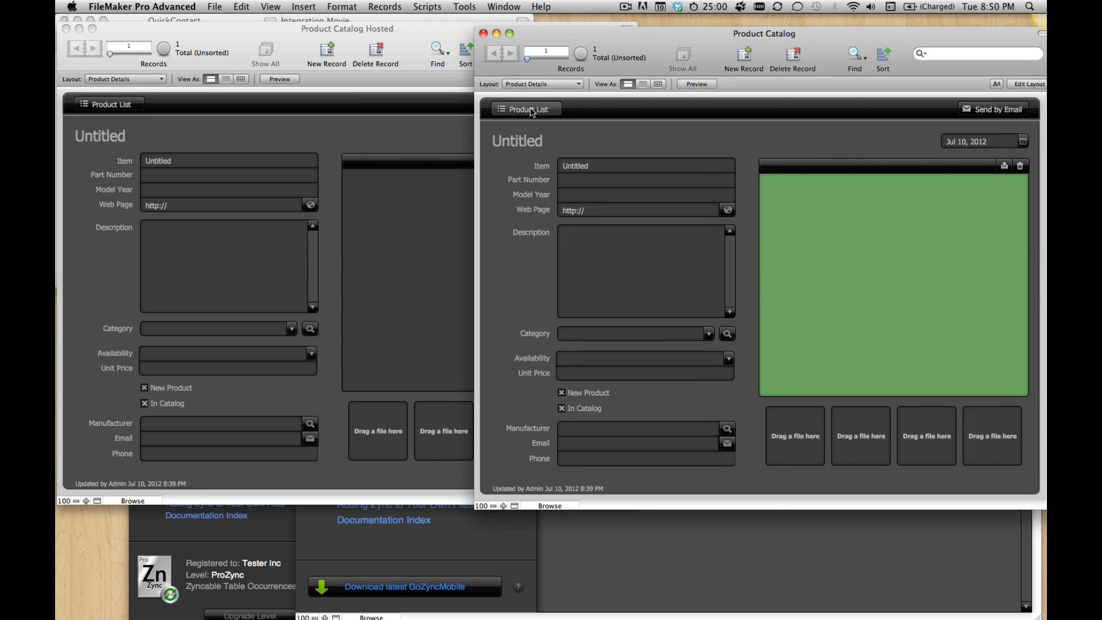
Step: Start a record import into Product Catalog from SomeProducts.fmp12 in the Sample Data folder
click(215, 6)
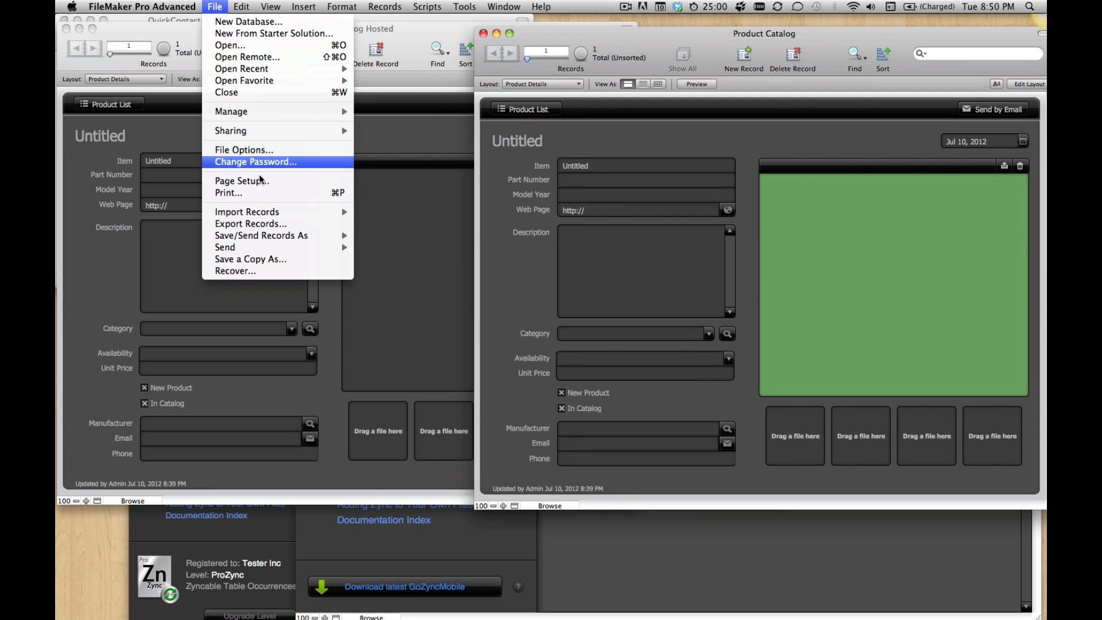
mouse_move(267, 212)
click(434, 218)
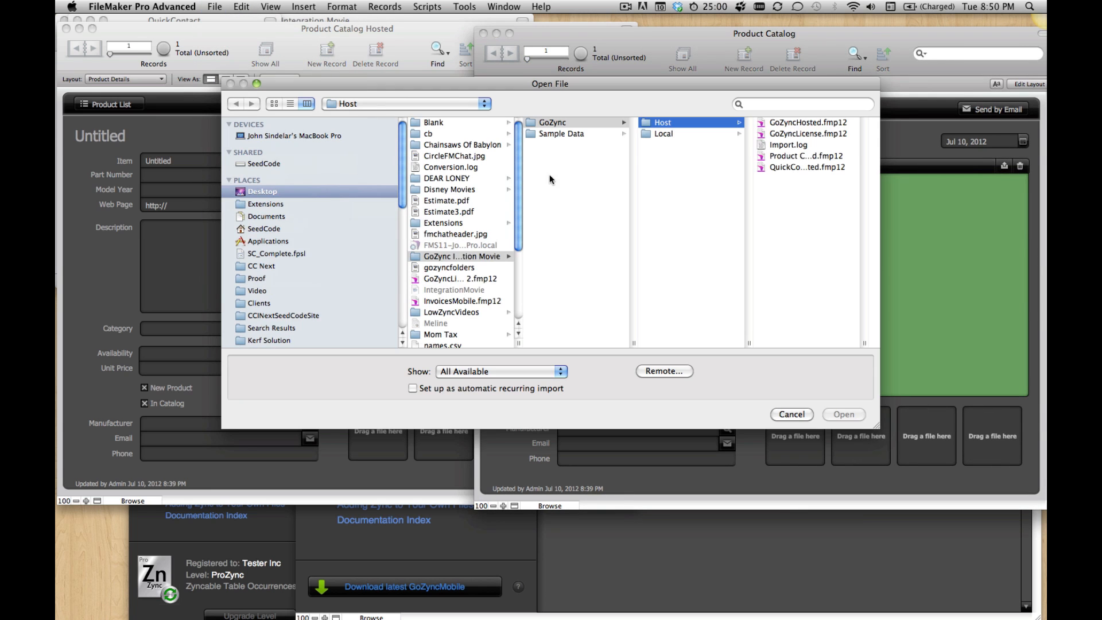
click(606, 124)
click(605, 132)
click(675, 122)
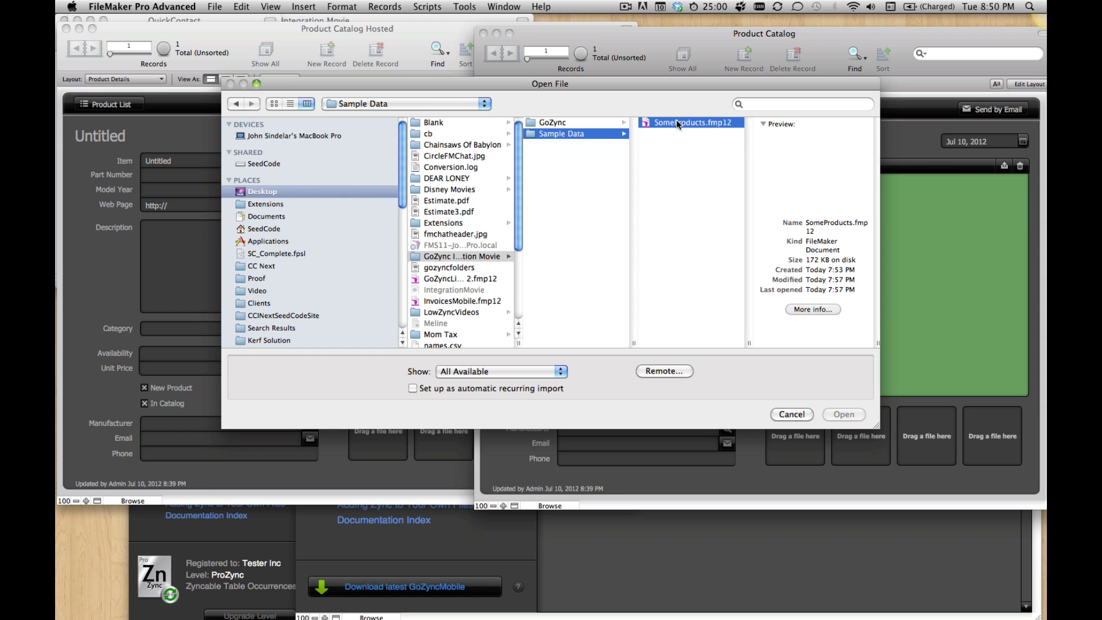
click(856, 410)
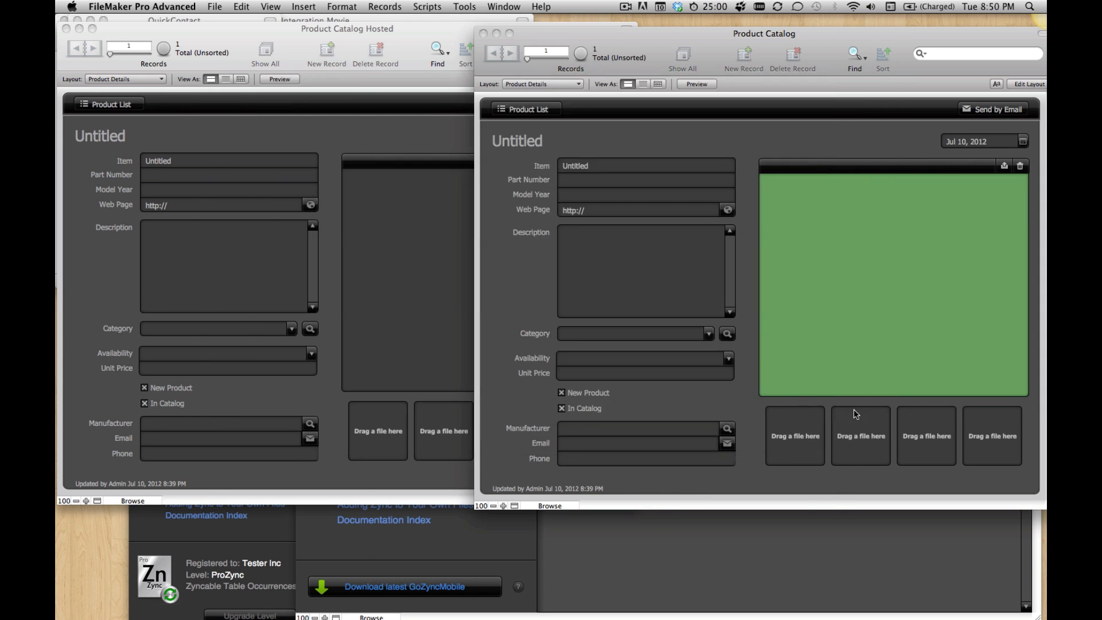
Step: Map the import fields by matching names and import the products as new records with auto-enter options performed
click(721, 437)
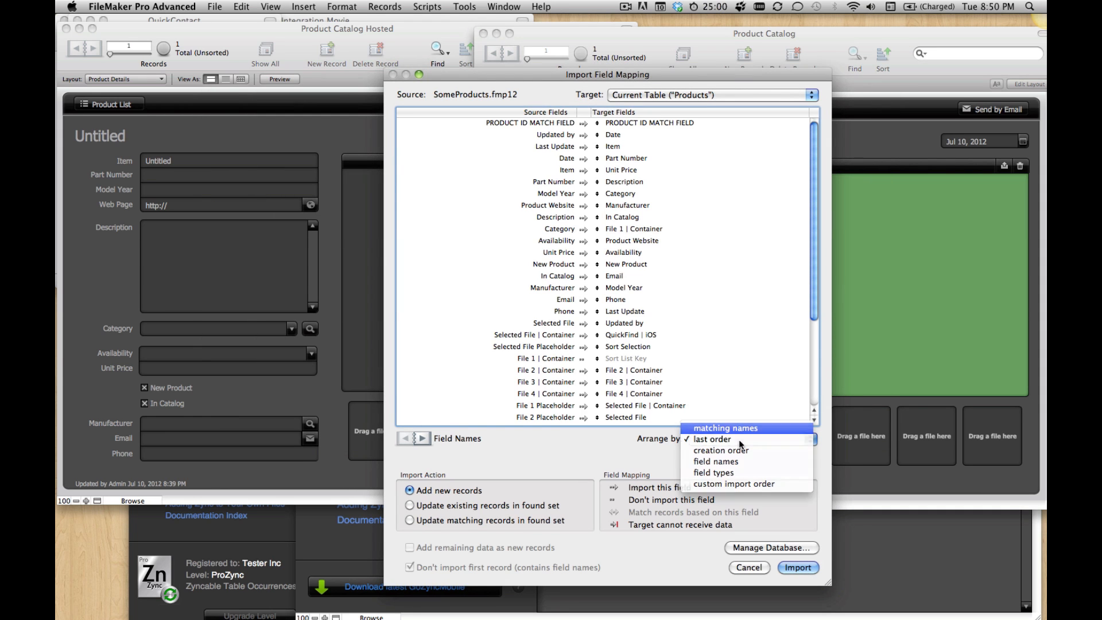
click(724, 428)
click(797, 567)
click(526, 170)
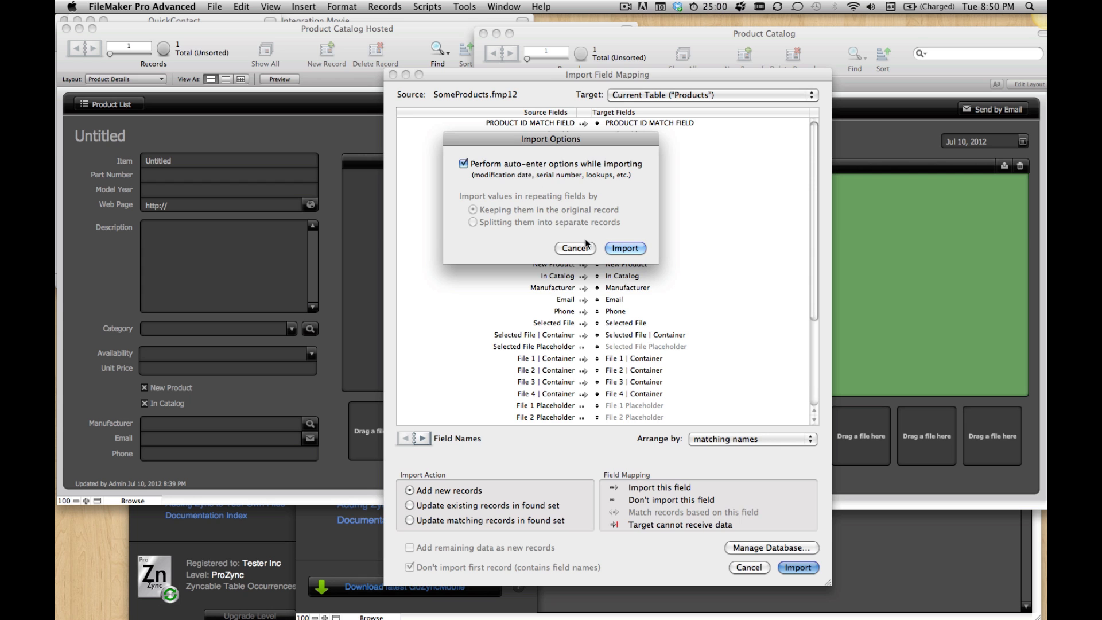
click(625, 248)
click(634, 236)
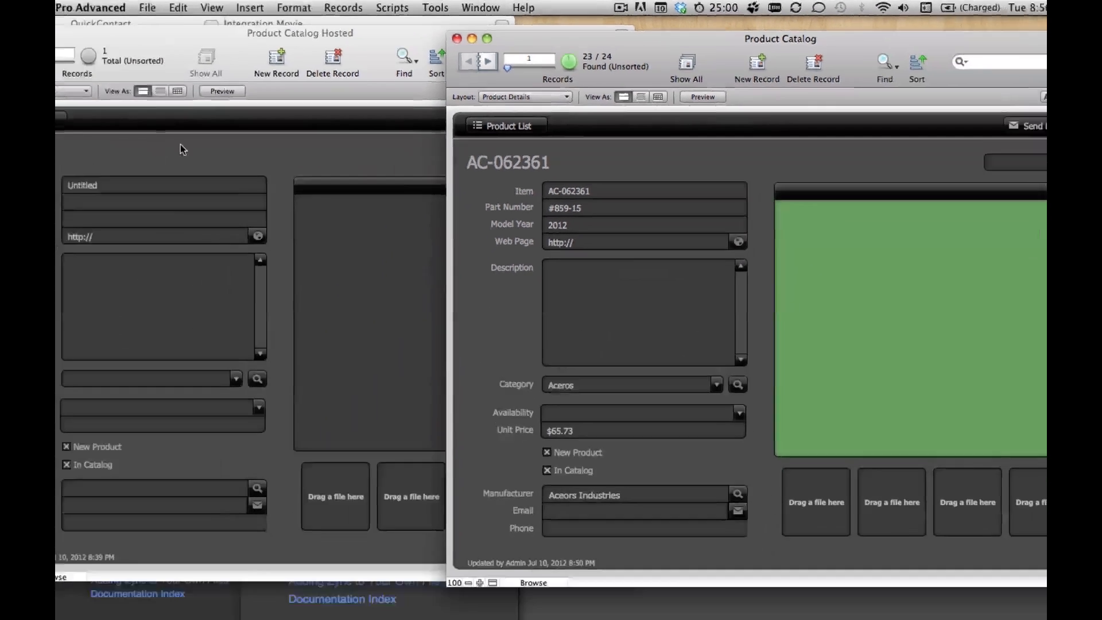
Step: Select the first file slot of product AC-062361 and reposition the Product Catalog window beside Product Catalog Hosted
click(236, 118)
click(763, 266)
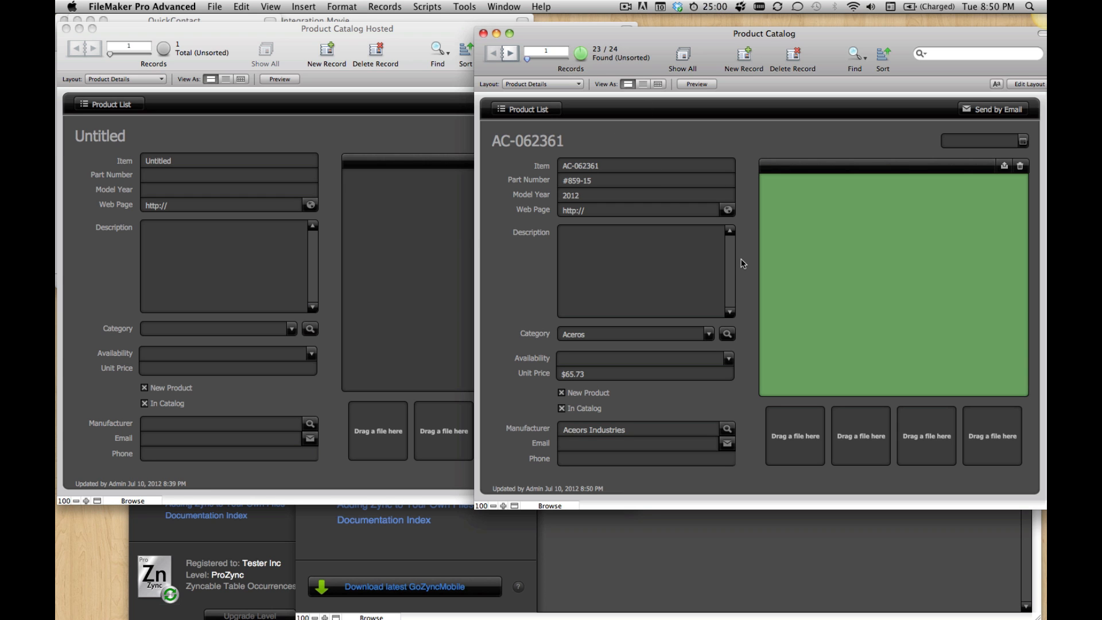
drag(875, 32, 851, 23)
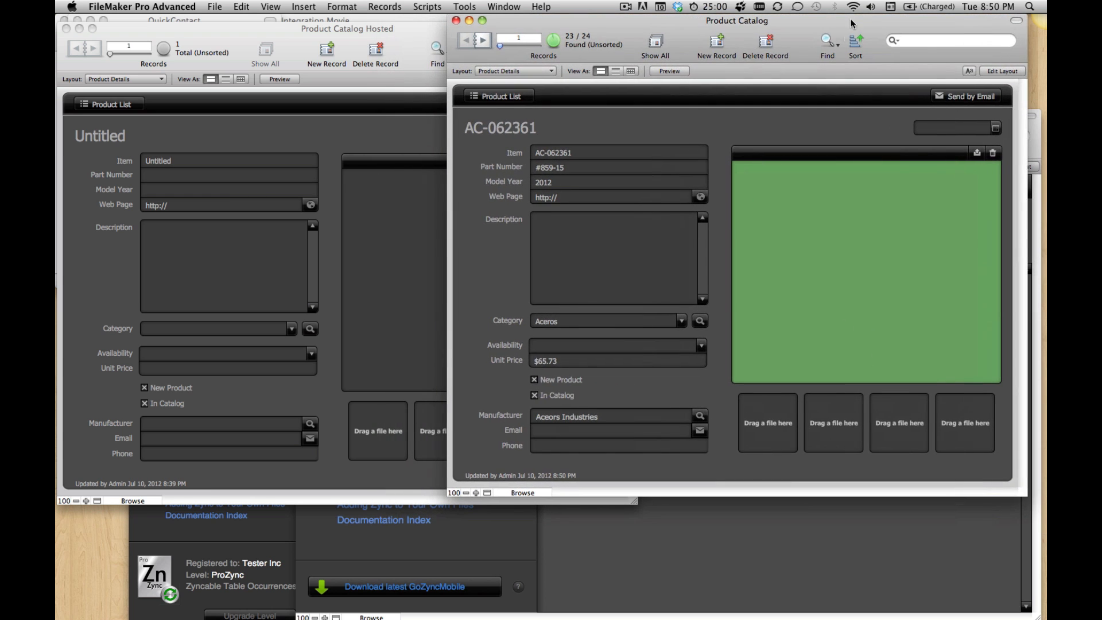
click(766, 419)
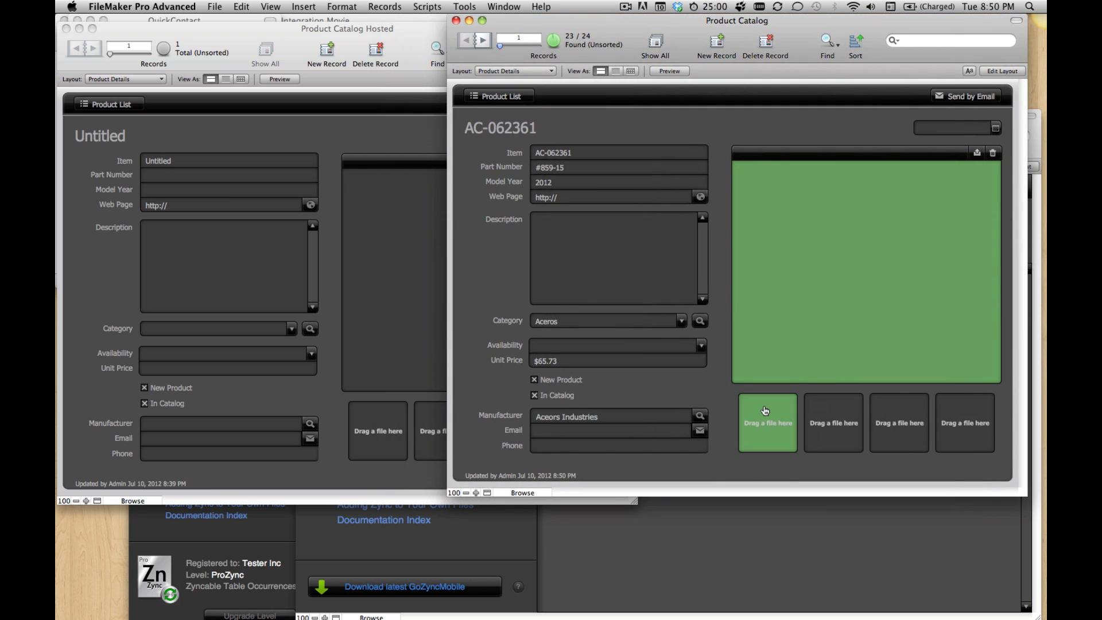
right_click(775, 308)
click(788, 226)
drag(625, 36, 643, 54)
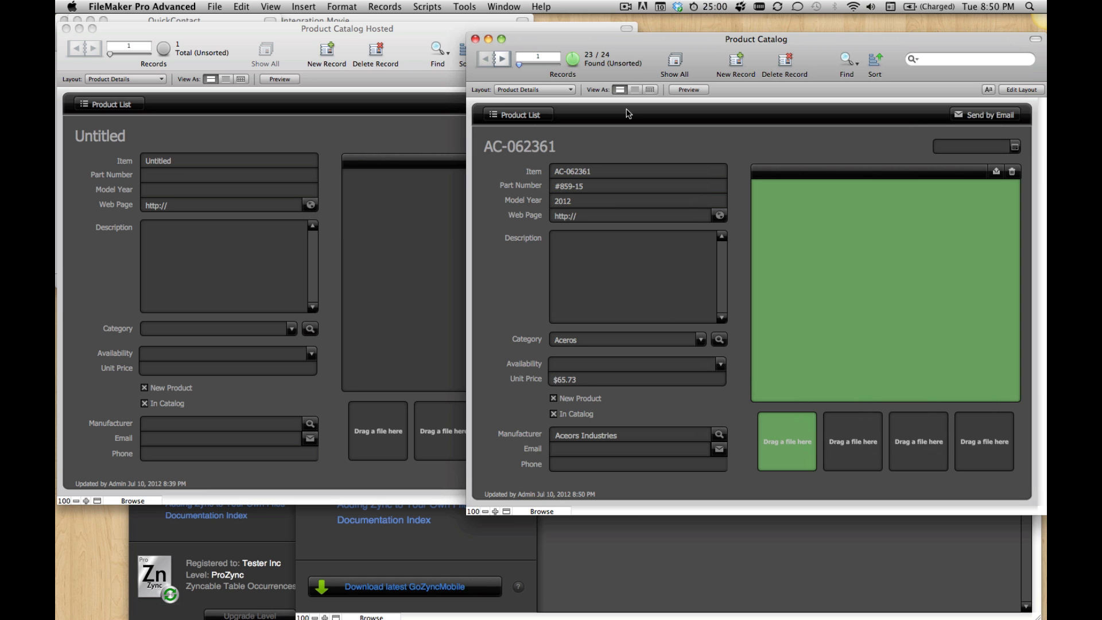
Step: Run the script Zync It - This Table from Product Catalog's script list
click(426, 7)
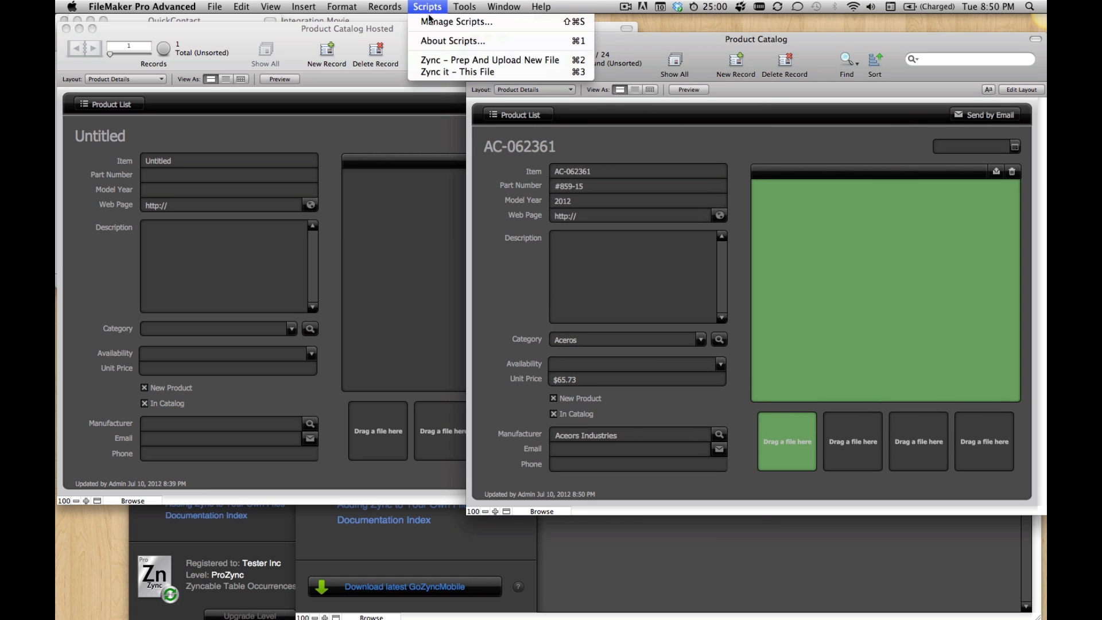
click(429, 21)
drag(479, 55, 688, 46)
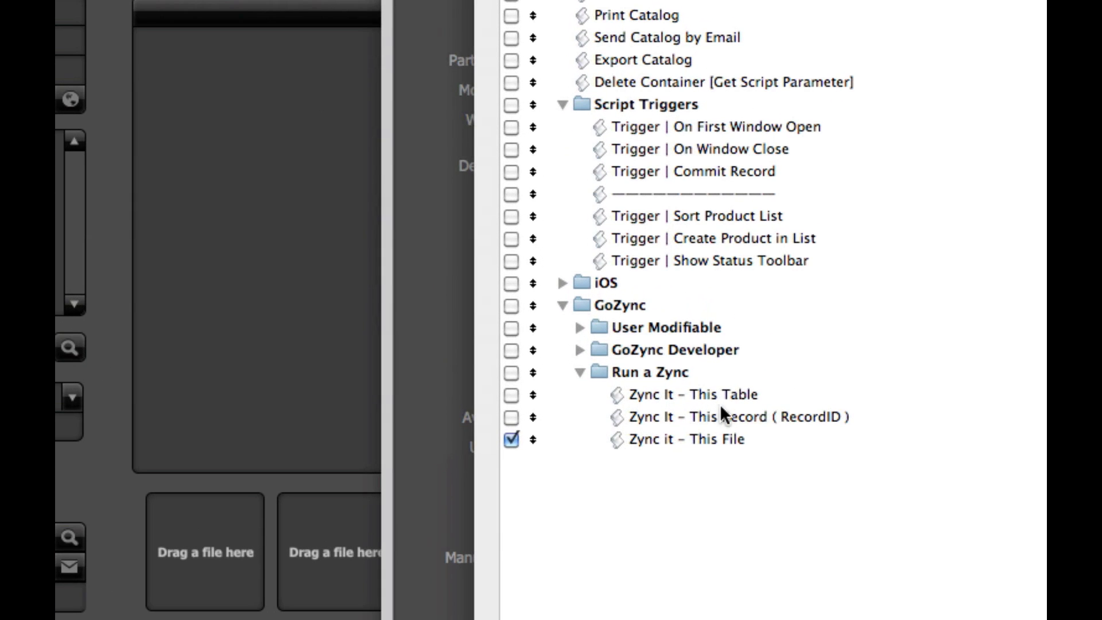
click(719, 392)
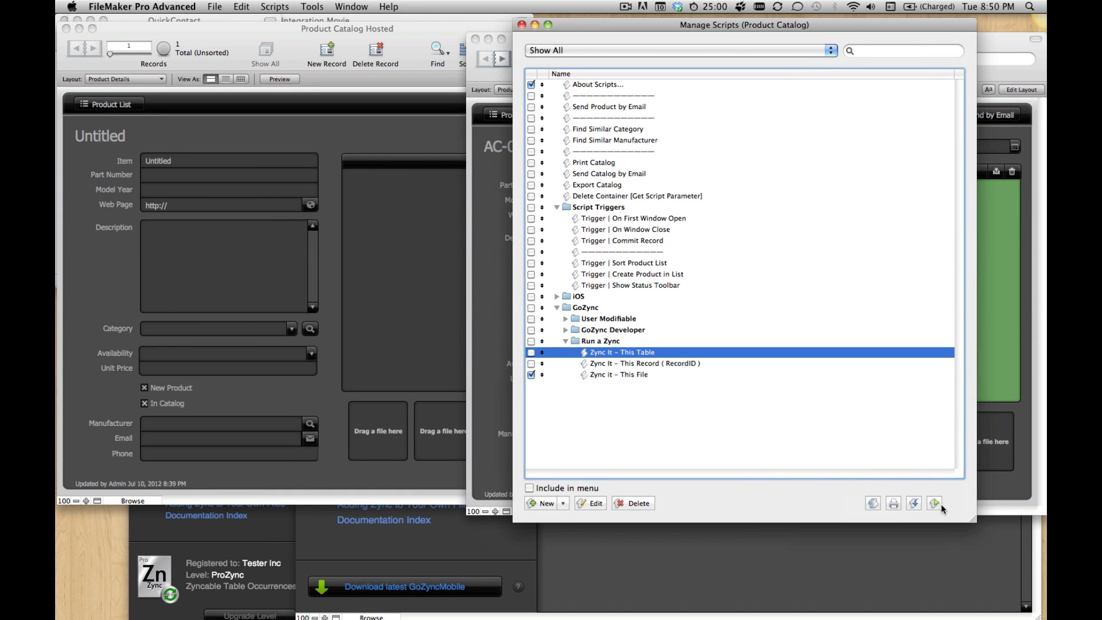
click(934, 504)
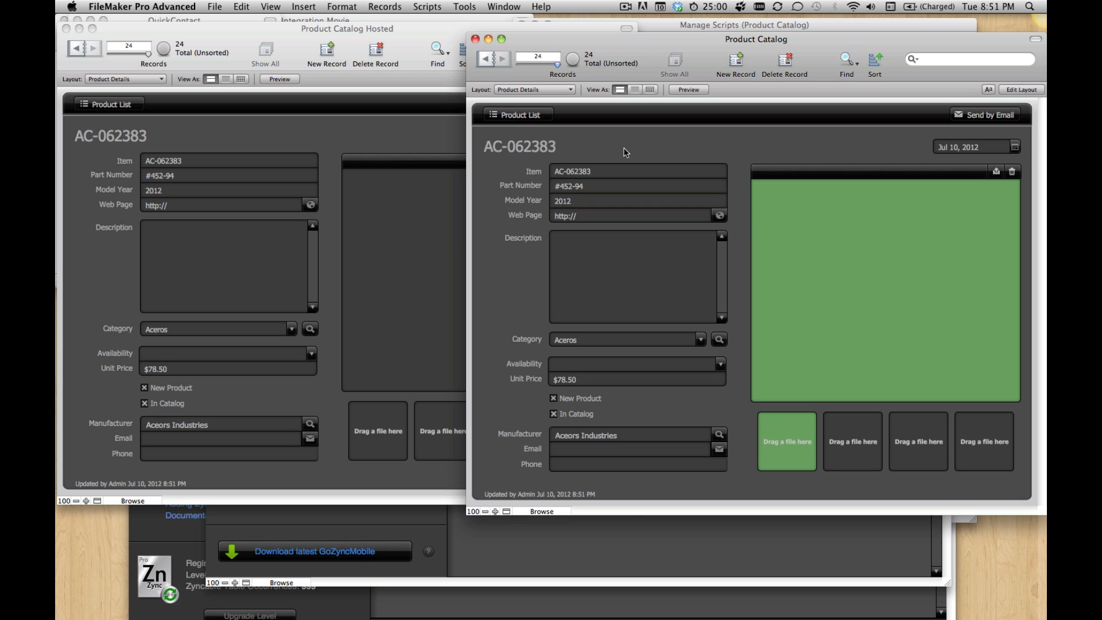
click(427, 6)
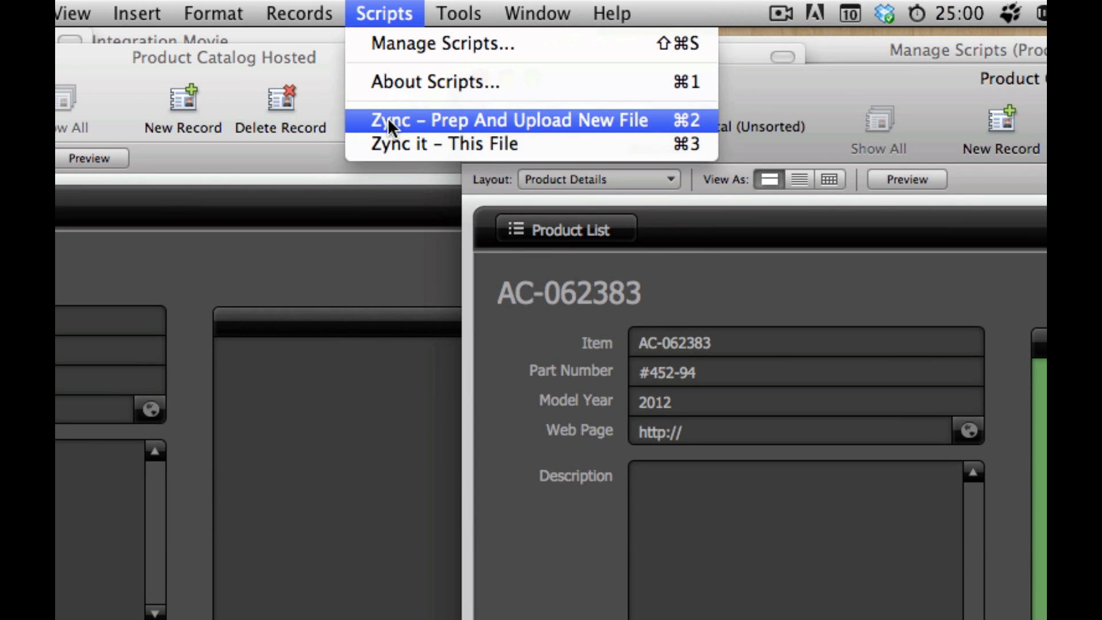
click(701, 256)
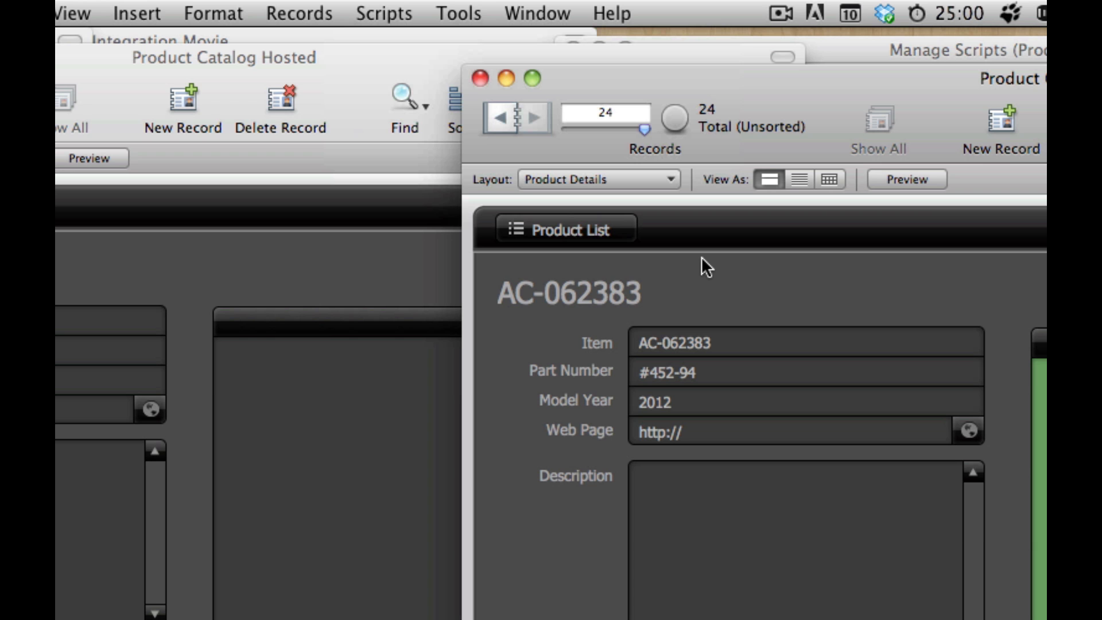